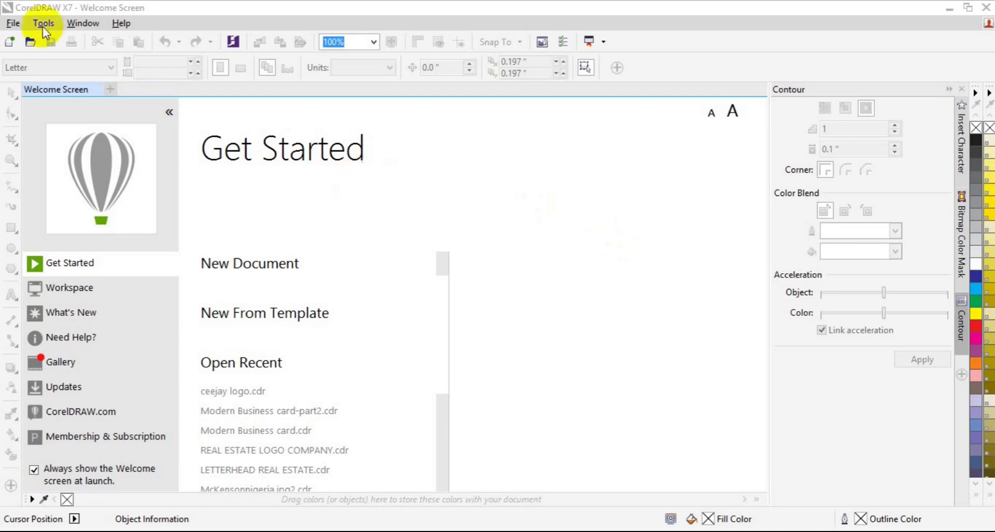
# Step: Start a new document from the File menu to open the Create a New Document dialog
pyautogui.click(15, 26)
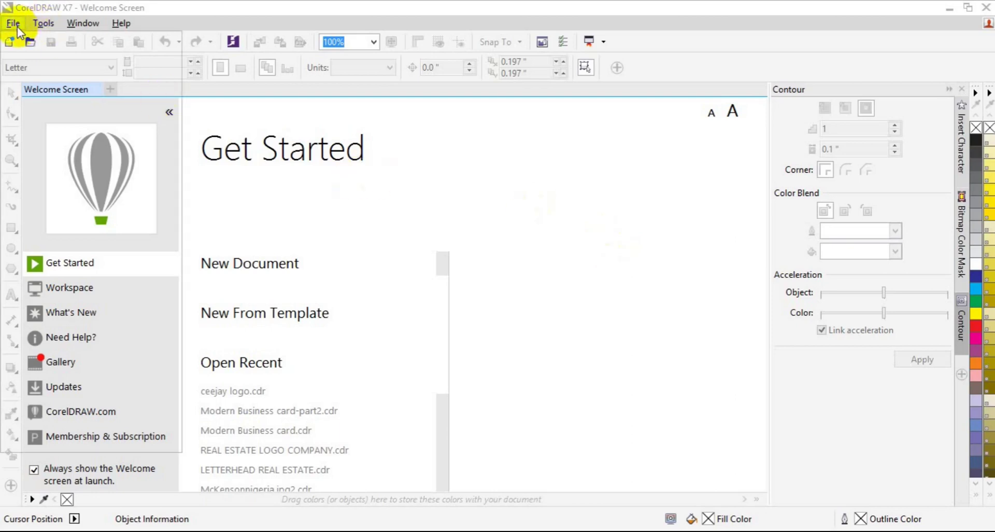
pyautogui.click(40, 41)
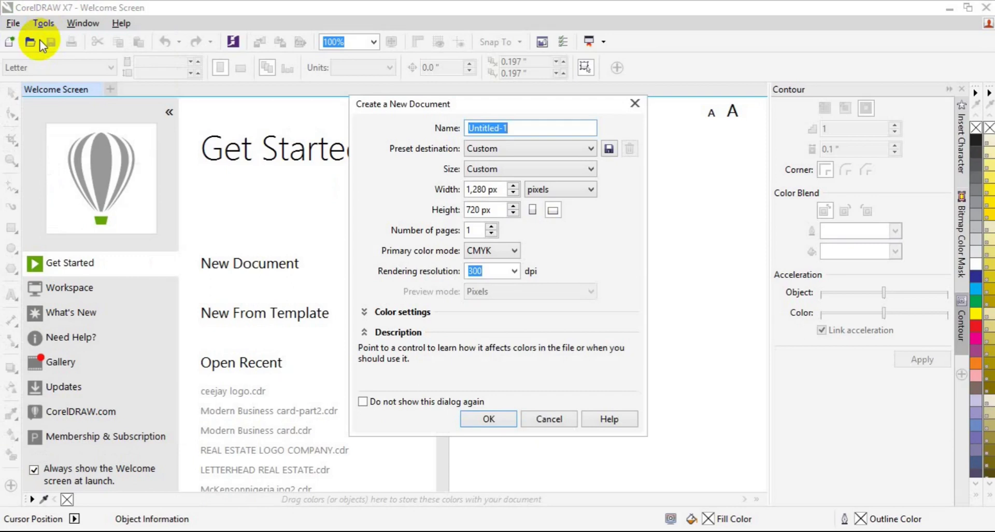
# Step: Name the new document 'Wall Calendar Design'
pyautogui.write('Calendar des')
pyautogui.press('BackSpace')
pyautogui.press('BackSpace')
pyautogui.press('BackSpace')
pyautogui.write('Design')
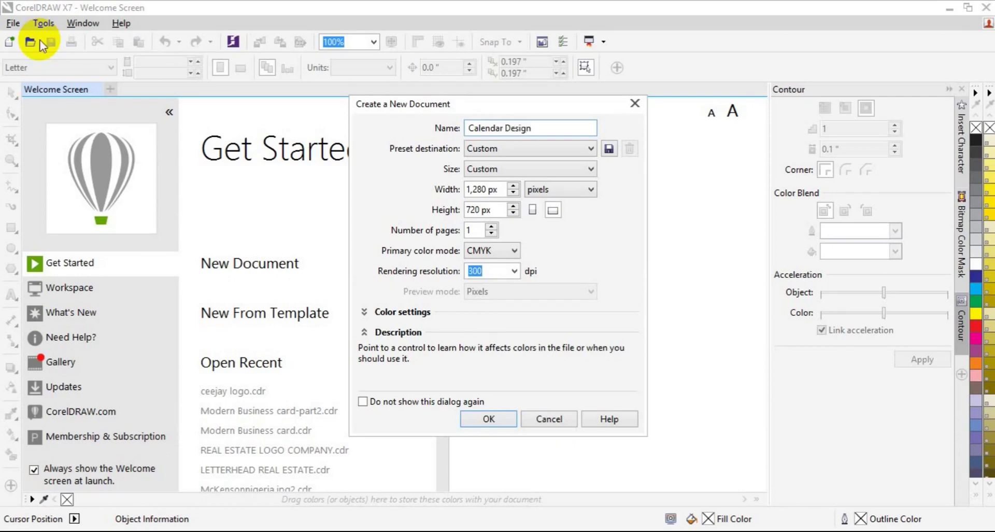
pyautogui.press('Left')
pyautogui.press('Left')
pyautogui.press('Left')
pyautogui.press('Left')
pyautogui.press('Left')
pyautogui.press('Left')
pyautogui.press('Left')
pyautogui.press('Left')
pyautogui.press('Left')
pyautogui.press('Left')
pyautogui.press('Left')
pyautogui.press('Left')
pyautogui.press('Left')
pyautogui.press('Left')
pyautogui.press('Left')
pyautogui.write('Wall')
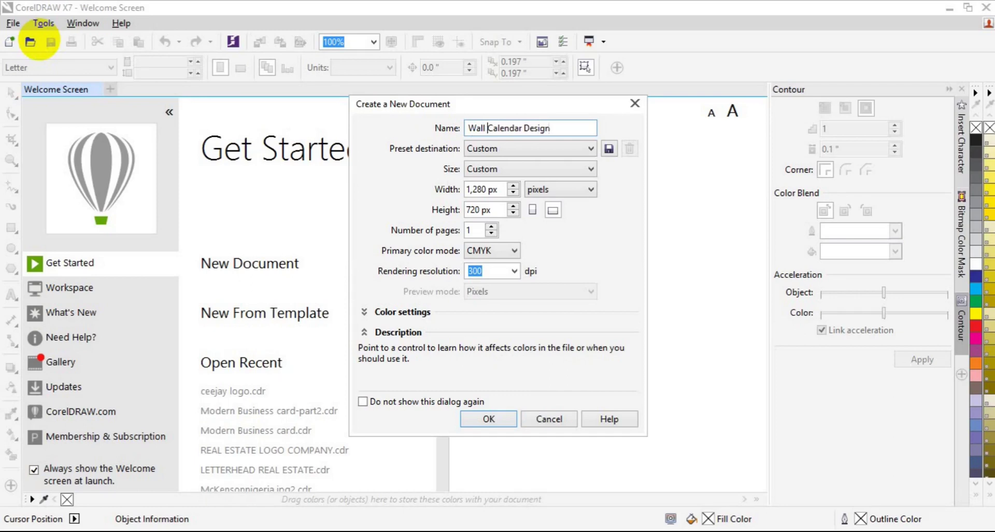
# Step: Set the page size to 687 × 966 px and create the document
pyautogui.click(489, 190)
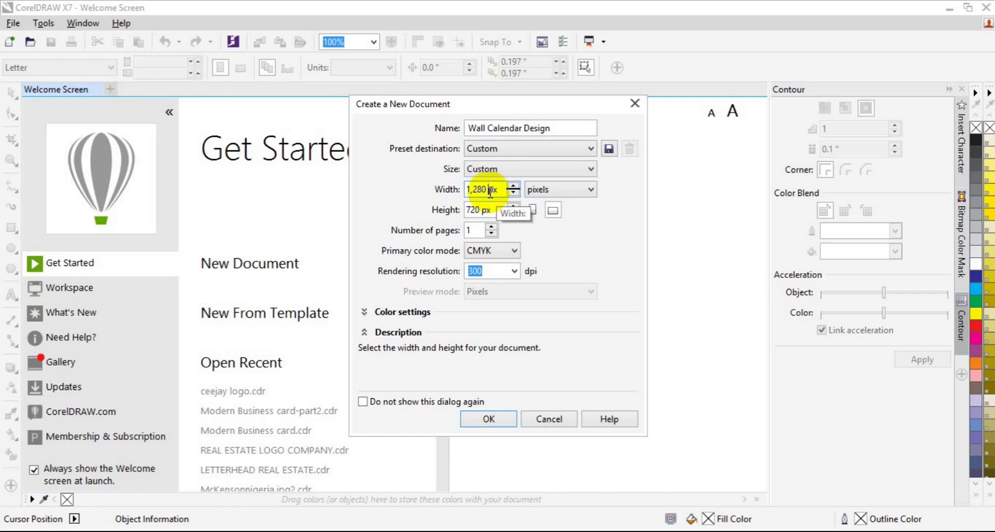
pyautogui.press('BackSpace')
pyautogui.press('BackSpace')
pyautogui.press('BackSpace')
pyautogui.press('BackSpace')
pyautogui.press('BackSpace')
pyautogui.press('BackSpace')
pyautogui.write('687')
pyautogui.click(482, 210)
pyautogui.press('BackSpace')
pyautogui.press('BackSpace')
pyautogui.press('BackSpace')
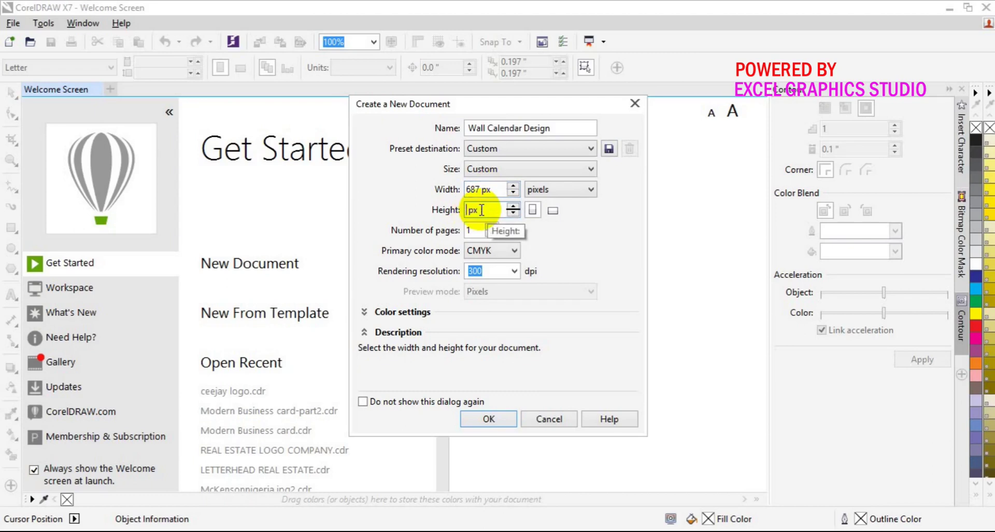
pyautogui.write('966')
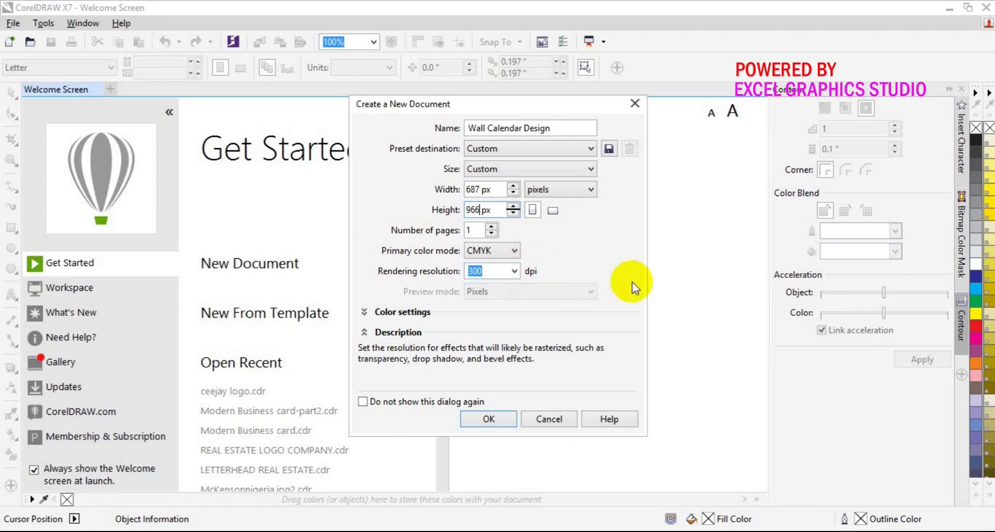
pyautogui.click(487, 417)
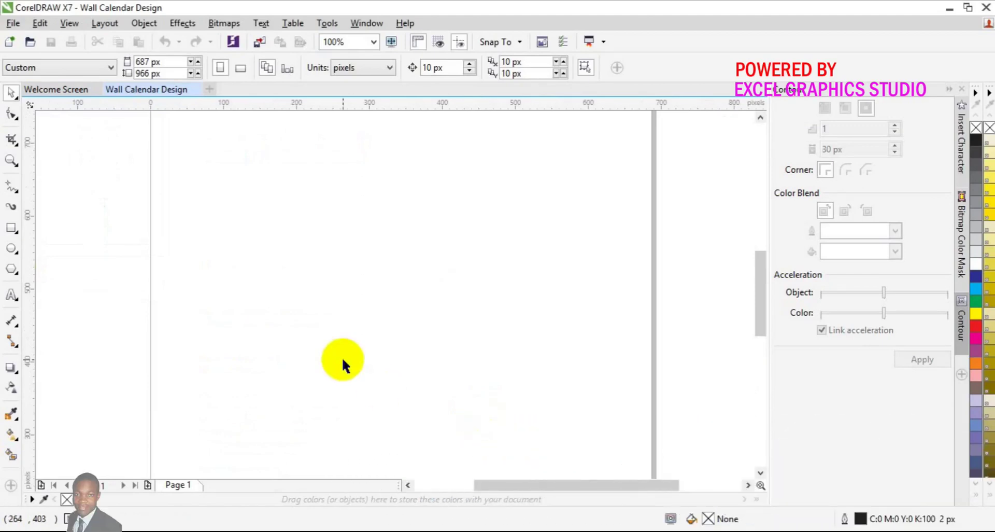
# Step: Zoom out twice and back in once so the whole page shows at 50%
pyautogui.click(11, 162)
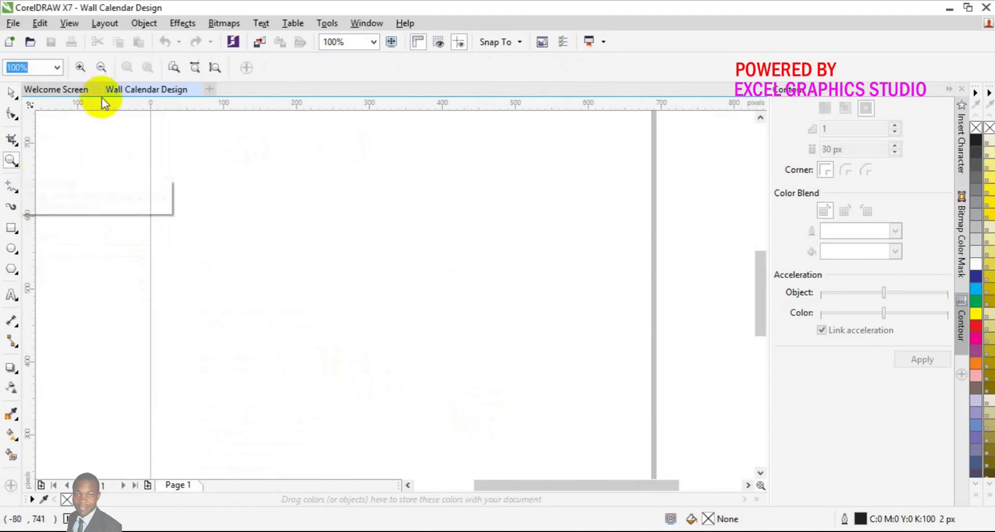
pyautogui.click(102, 67)
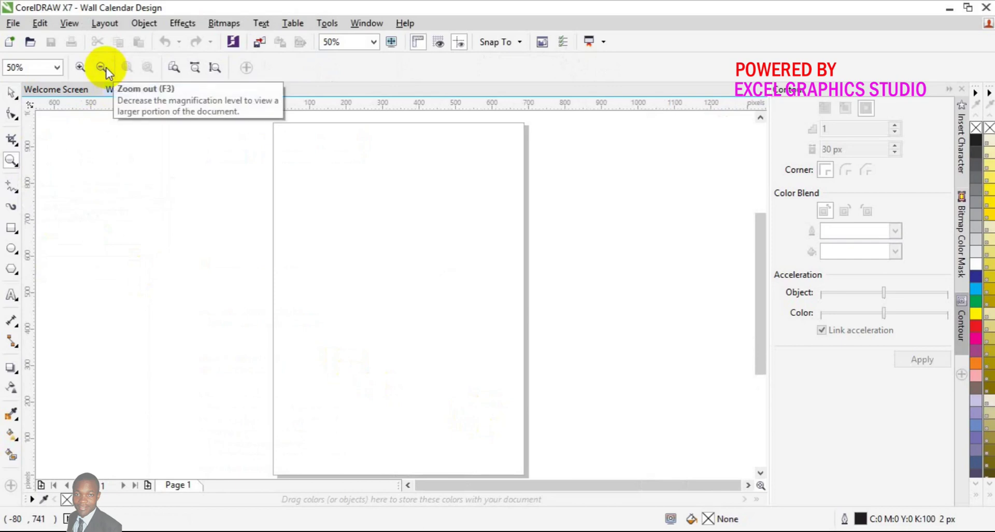
pyautogui.click(101, 67)
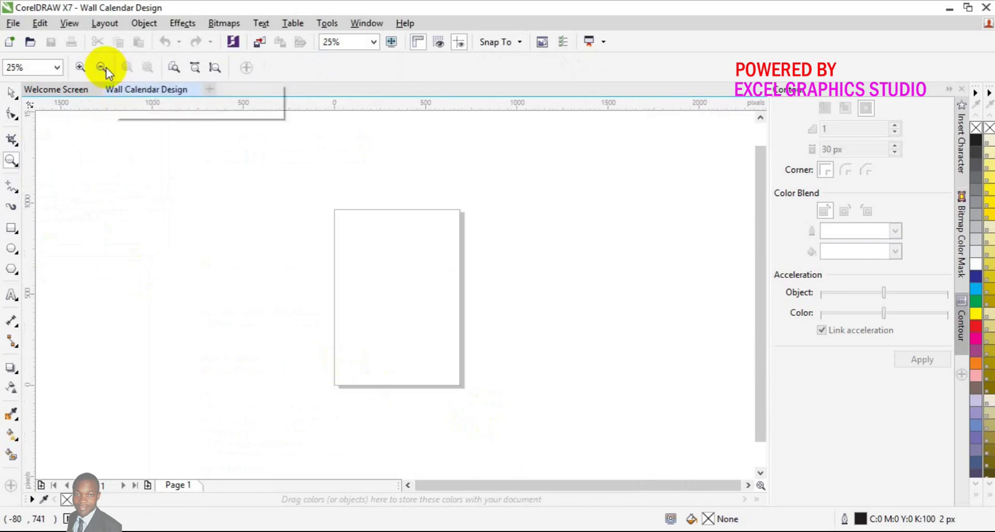
pyautogui.click(86, 68)
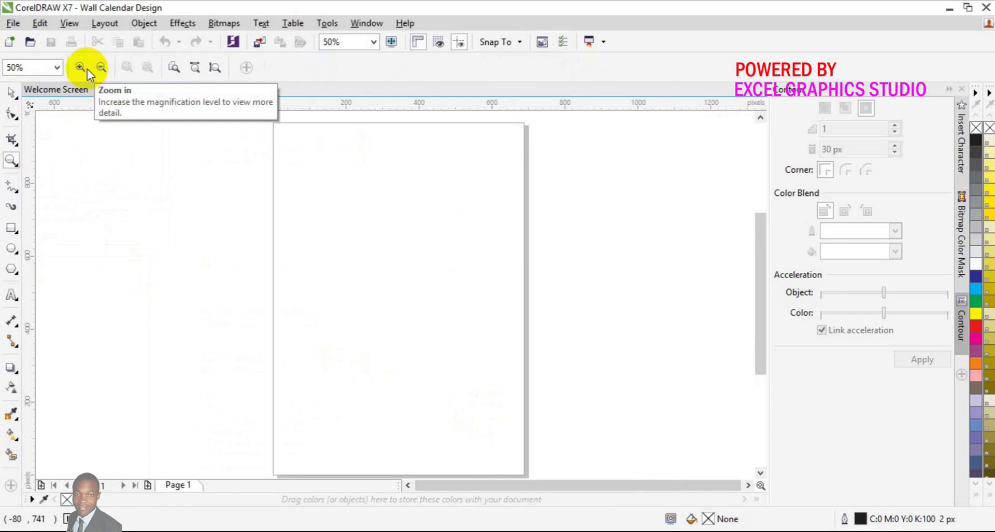
pyautogui.click(11, 93)
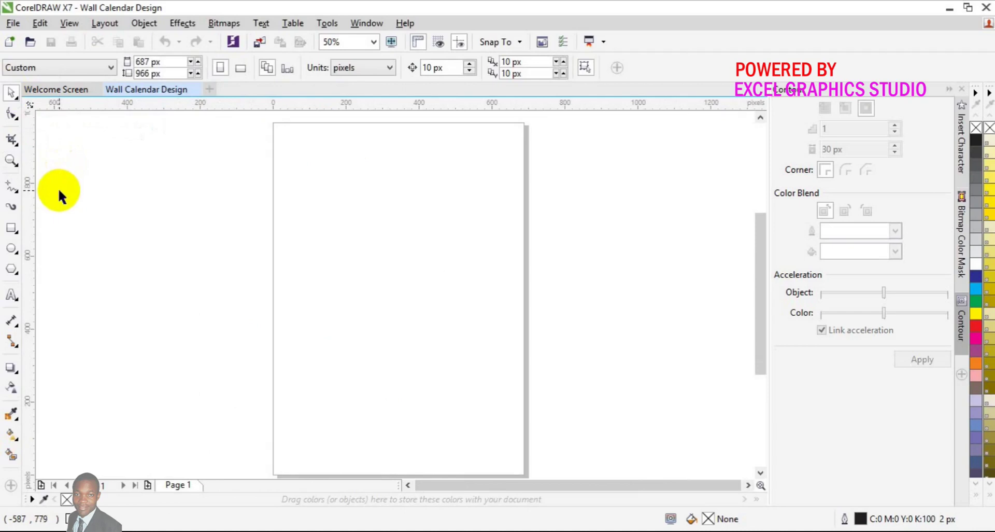
# Step: Draw a page-sized frame, a header rectangle across the top, and a thin strip near the bottom
pyautogui.doubleClick(10, 225)
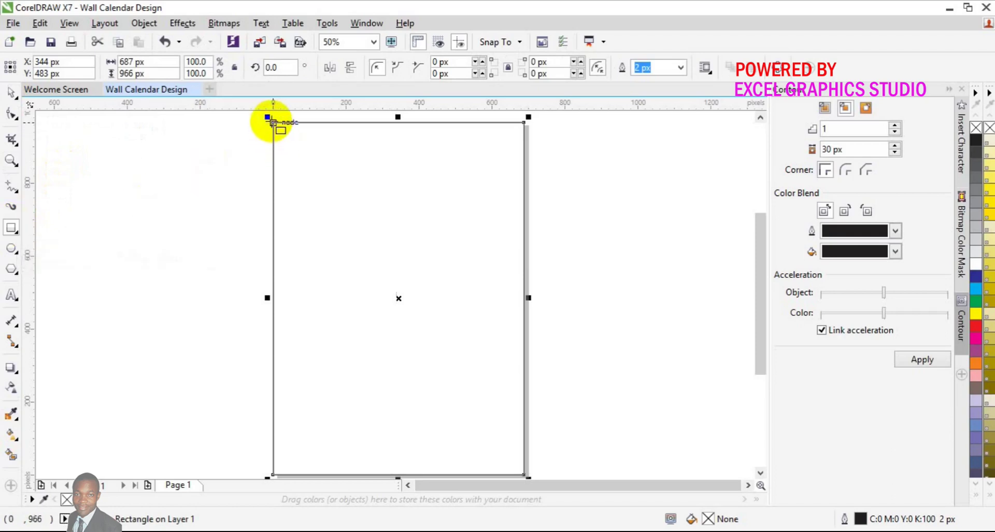
pyautogui.moveTo(273, 123); pyautogui.dragTo(525, 315)
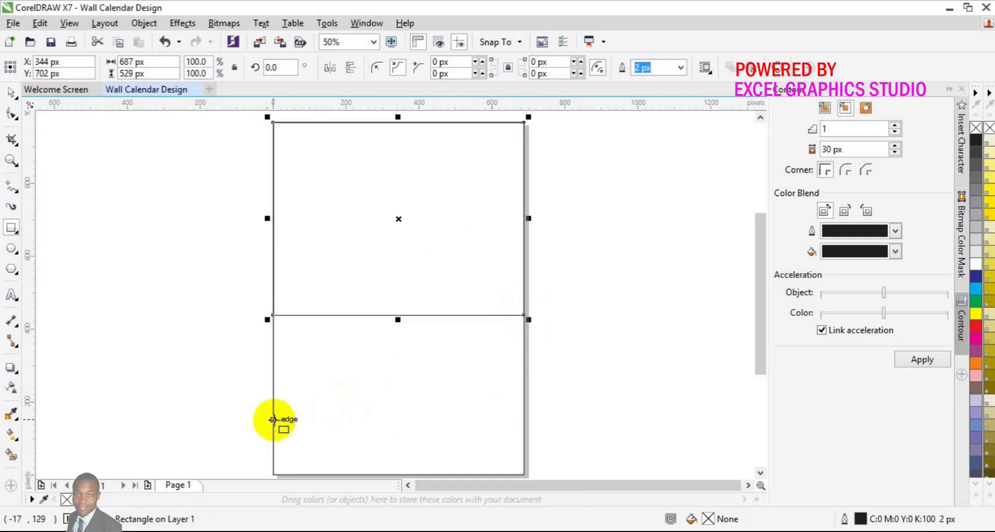
pyautogui.moveTo(273, 418); pyautogui.dragTo(524, 424)
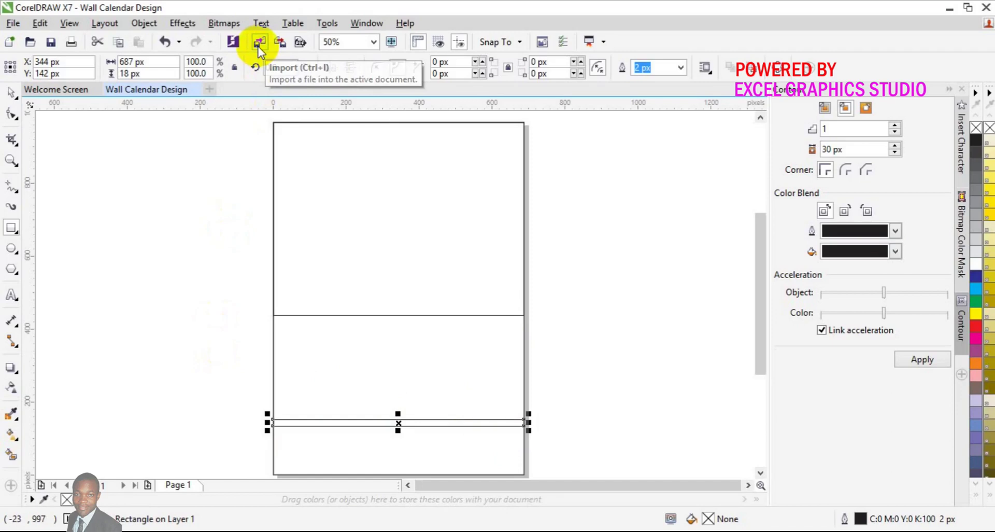
pyautogui.click(258, 45)
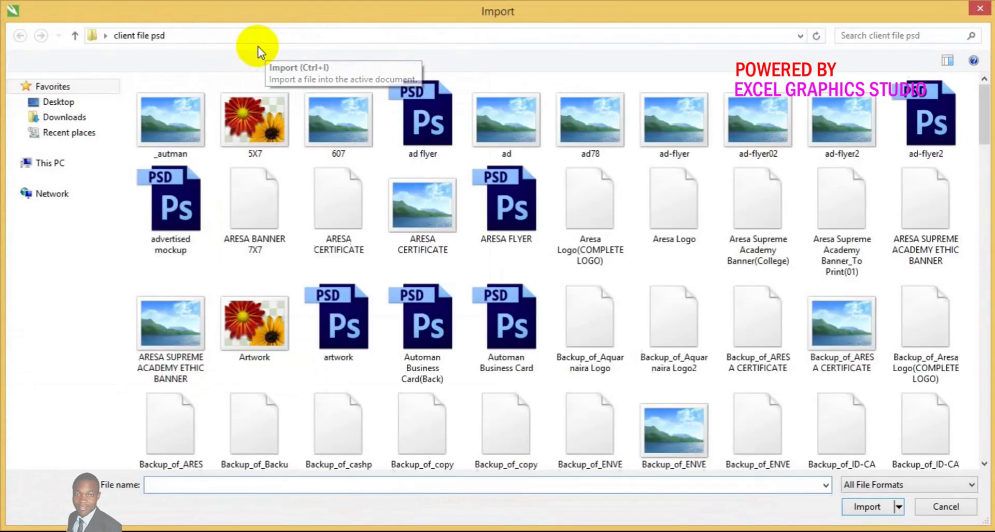
# Step: Import images.jpeg from the Desktop's Icon for corel folder
pyautogui.click(58, 102)
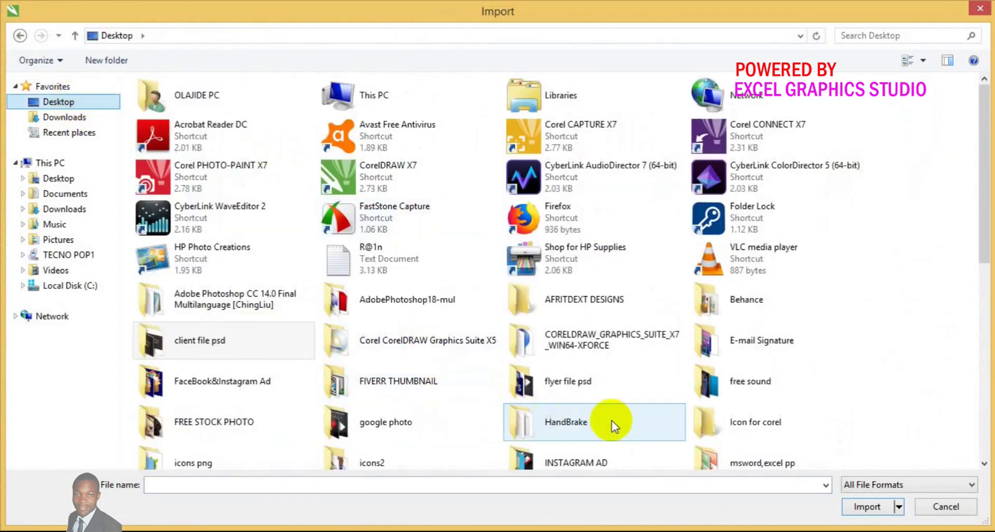
pyautogui.click(706, 422)
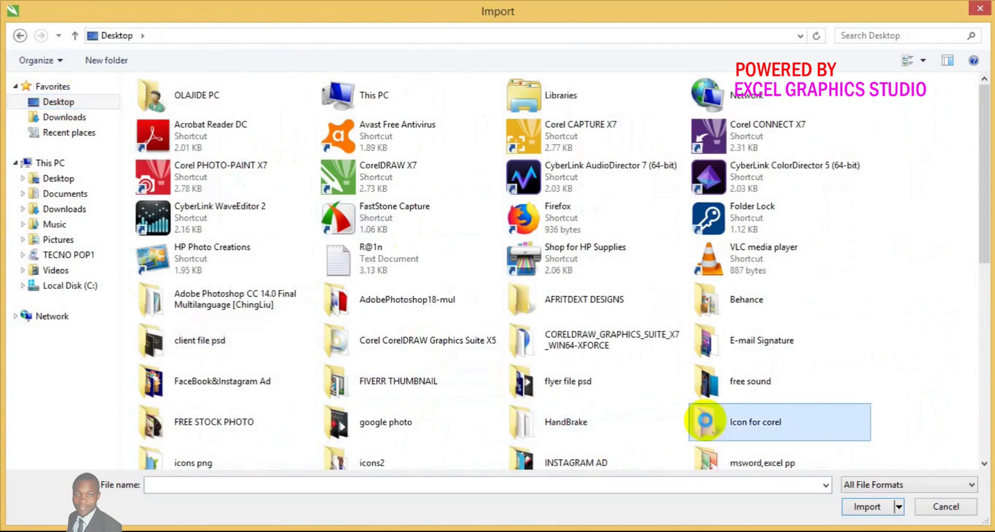
pyautogui.doubleClick(706, 421)
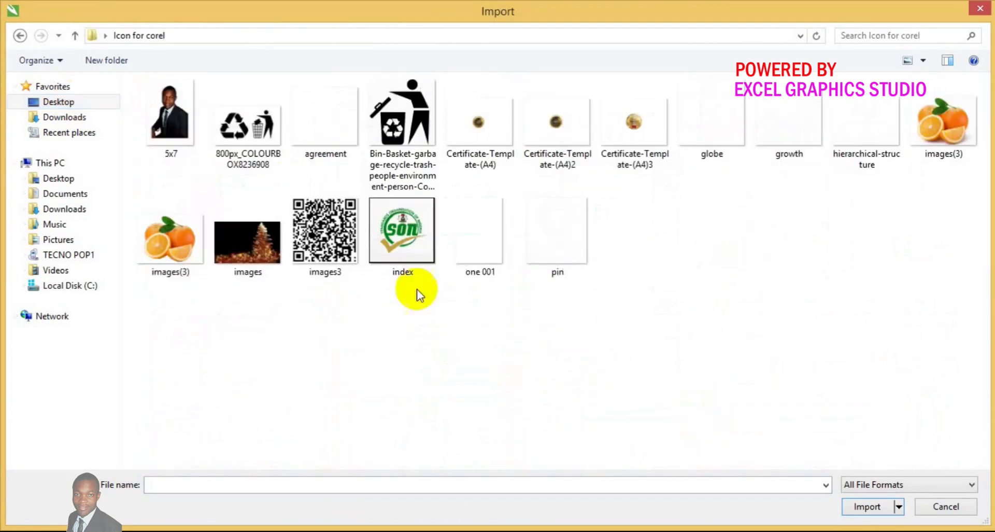
pyautogui.click(273, 264)
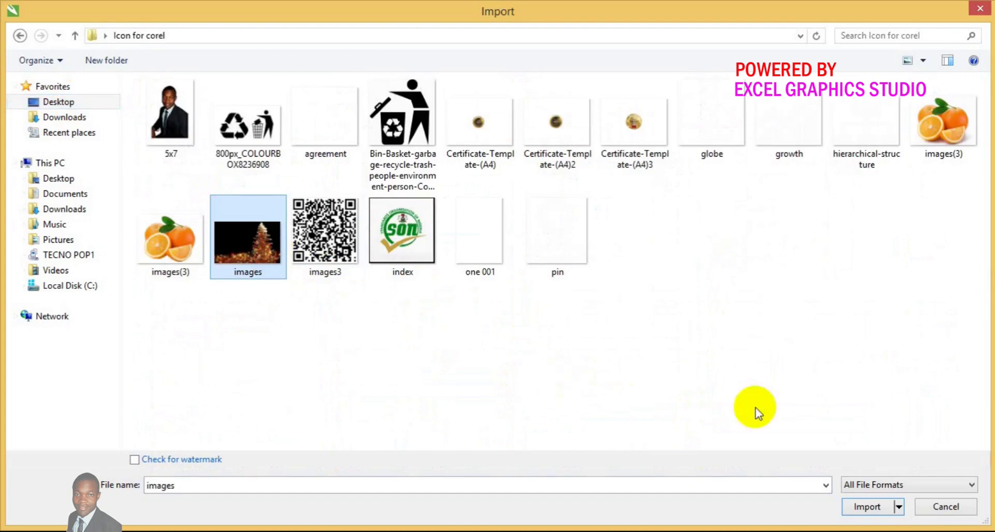
pyautogui.click(865, 505)
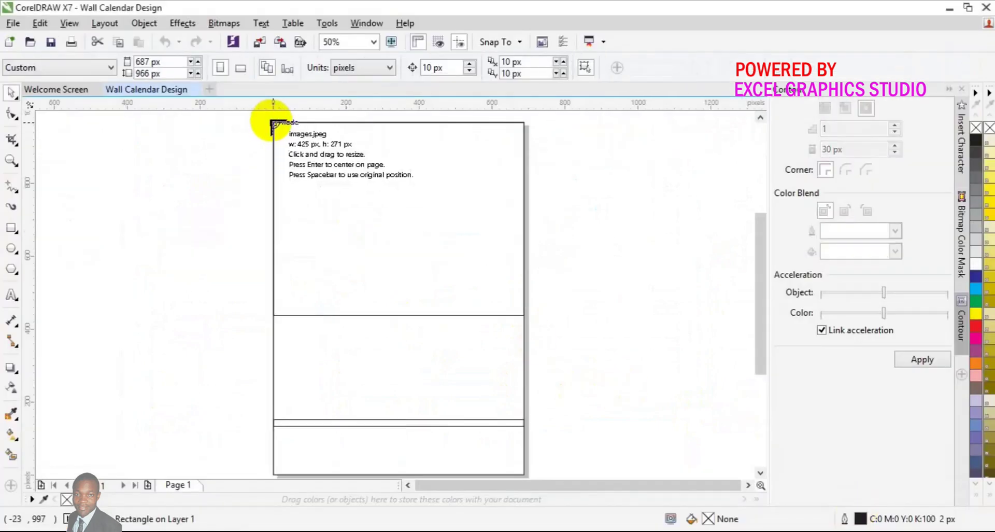
# Step: Place the Christmas-tree photo at 890 × 567 px, overhanging the page's right edge
pyautogui.moveTo(273, 124); pyautogui.dragTo(597, 346)
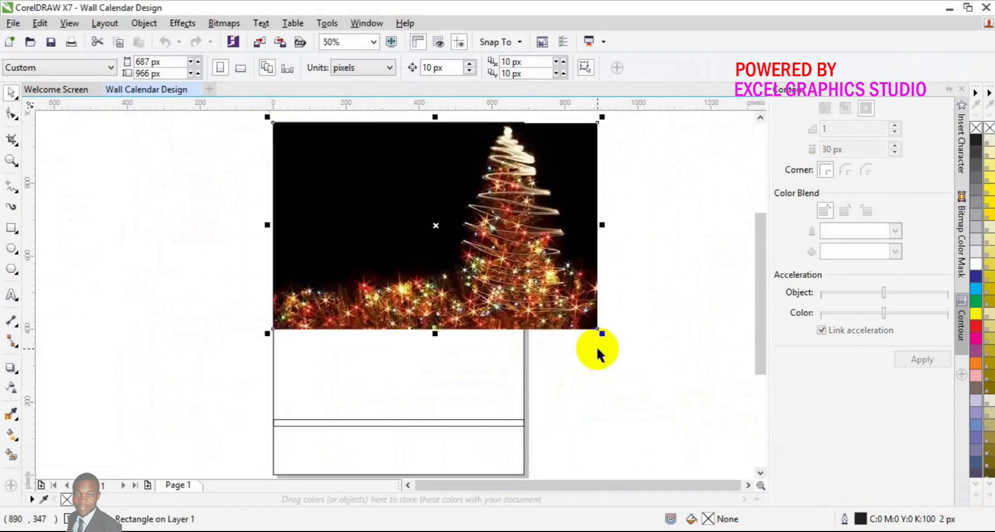
pyautogui.moveTo(495, 242); pyautogui.dragTo(595, 301)
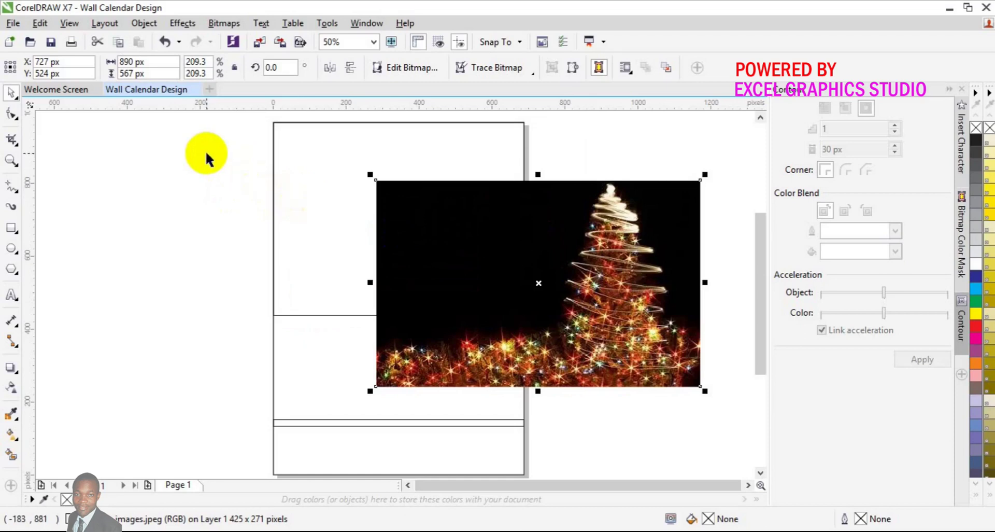
# Step: PowerClip the Christmas-tree photo inside the top header rectangle
pyautogui.click(143, 24)
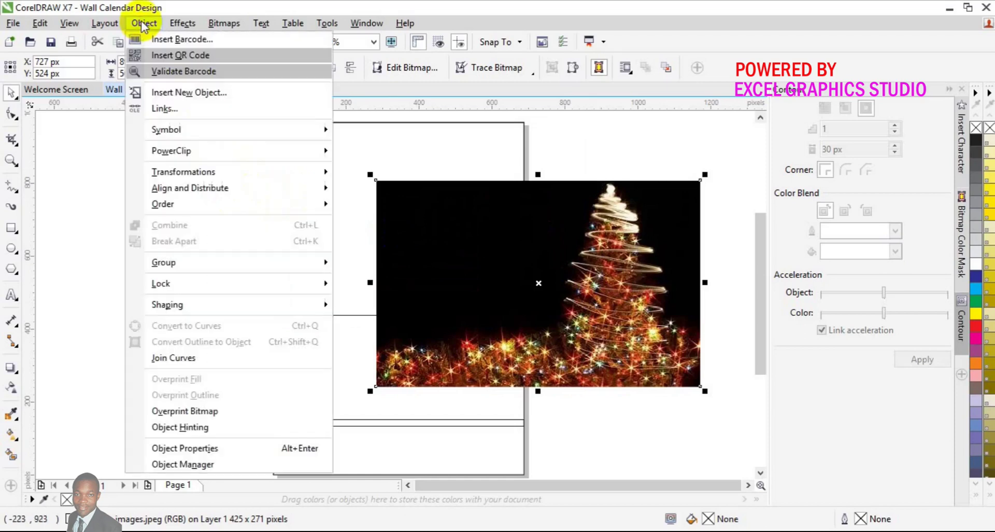
pyautogui.moveTo(192, 150)
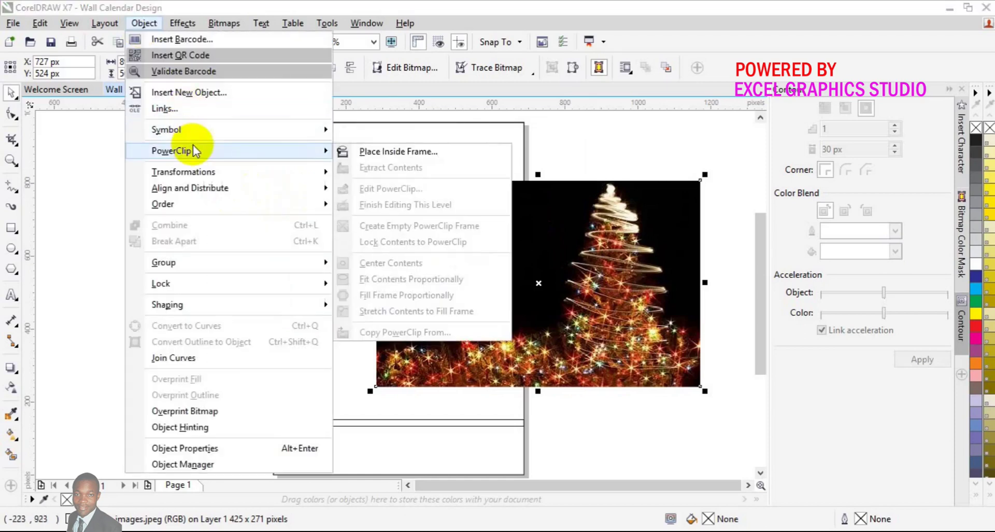
pyautogui.click(390, 157)
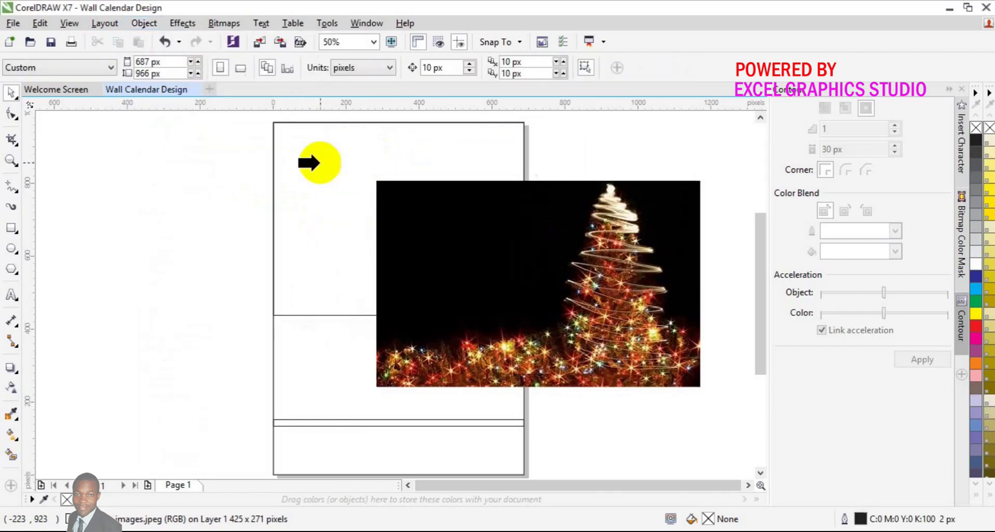
pyautogui.click(321, 162)
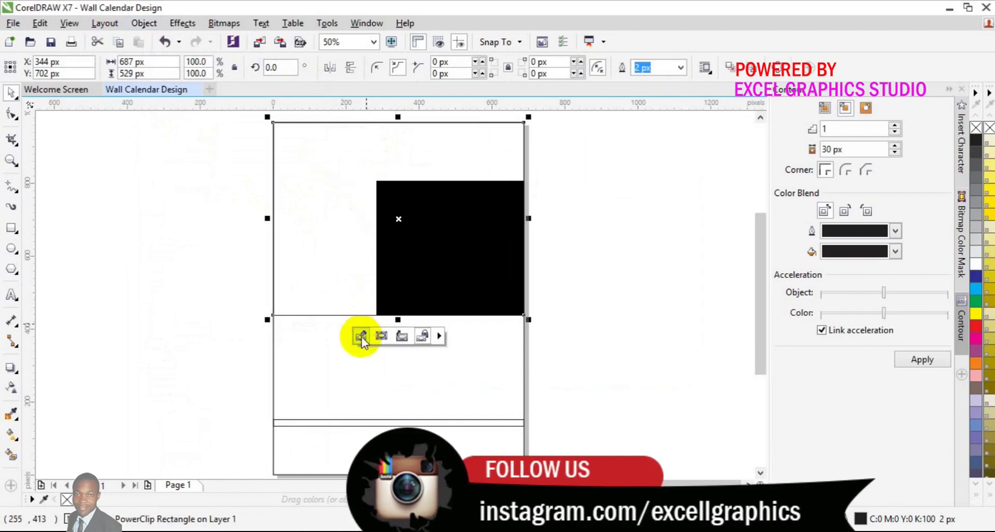
# Step: Shift the photo up-left within the header frame and deselect it
pyautogui.click(361, 336)
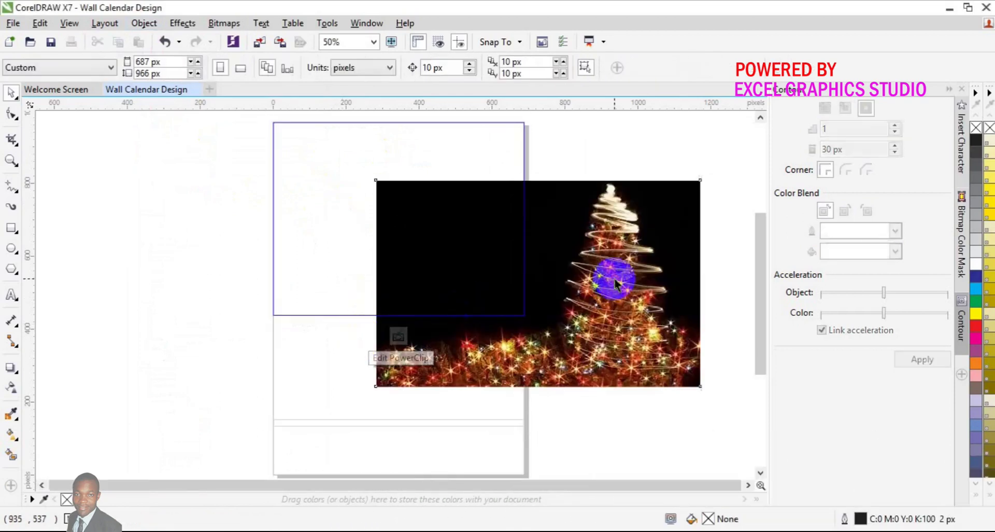
pyautogui.click(614, 278)
pyautogui.moveTo(614, 279); pyautogui.dragTo(438, 212)
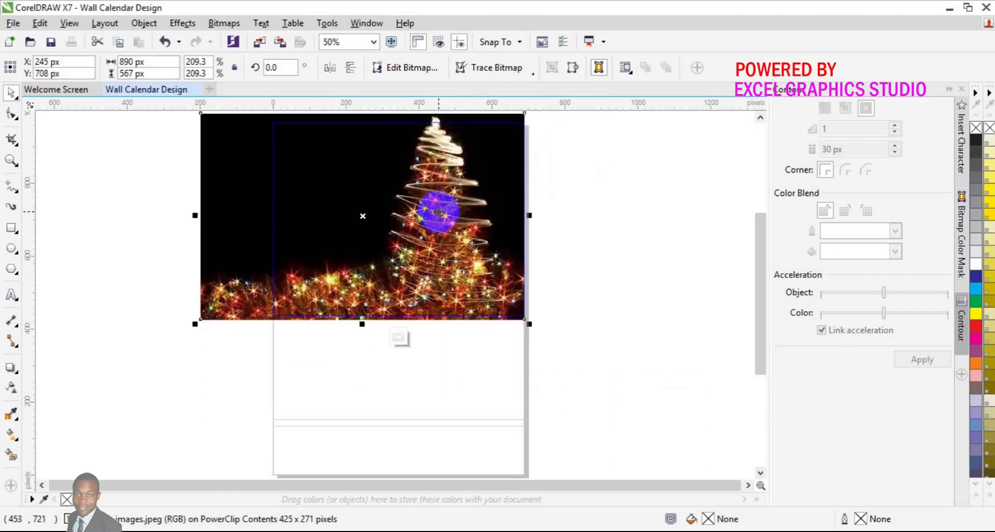
pyautogui.click(396, 338)
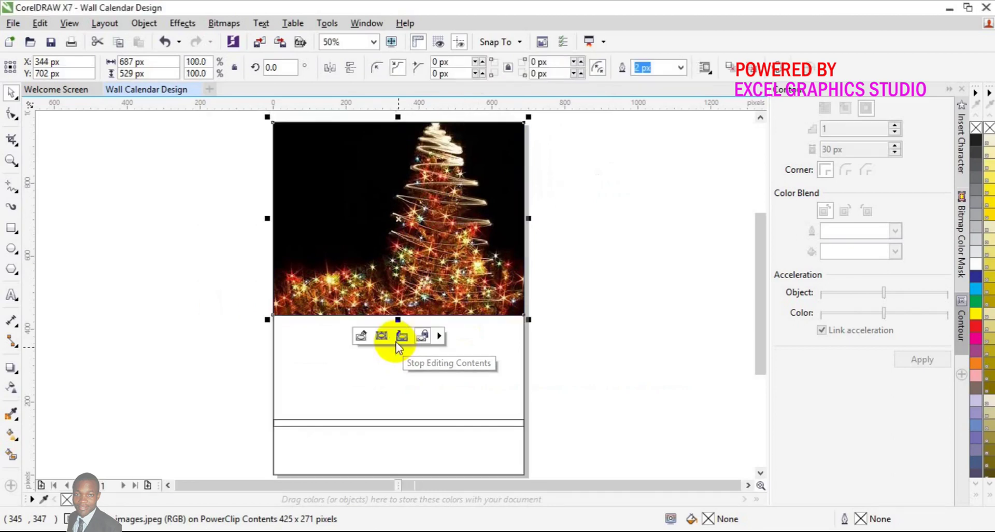
pyautogui.click(169, 256)
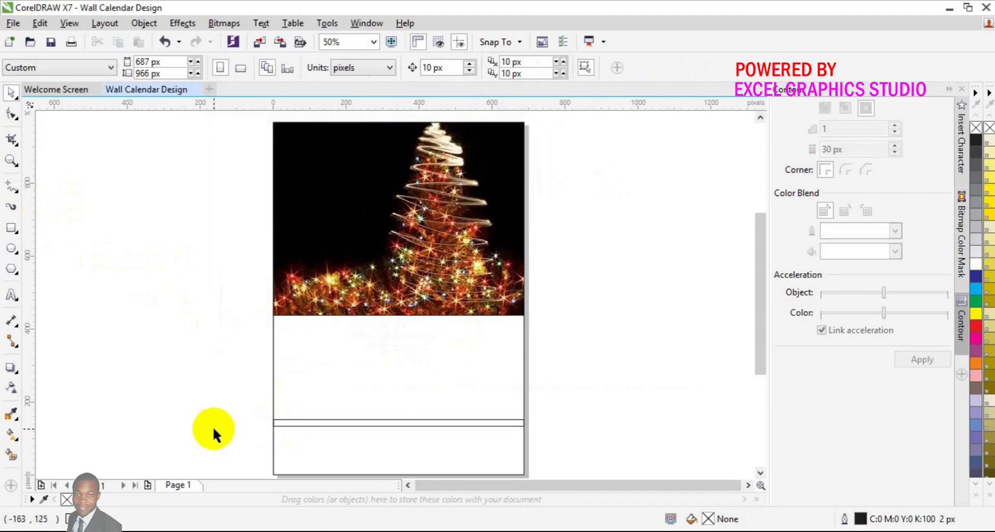
pyautogui.click(12, 297)
# Step: Type 2018 and set it in the Bebas font at 36 pt
pyautogui.click(115, 355)
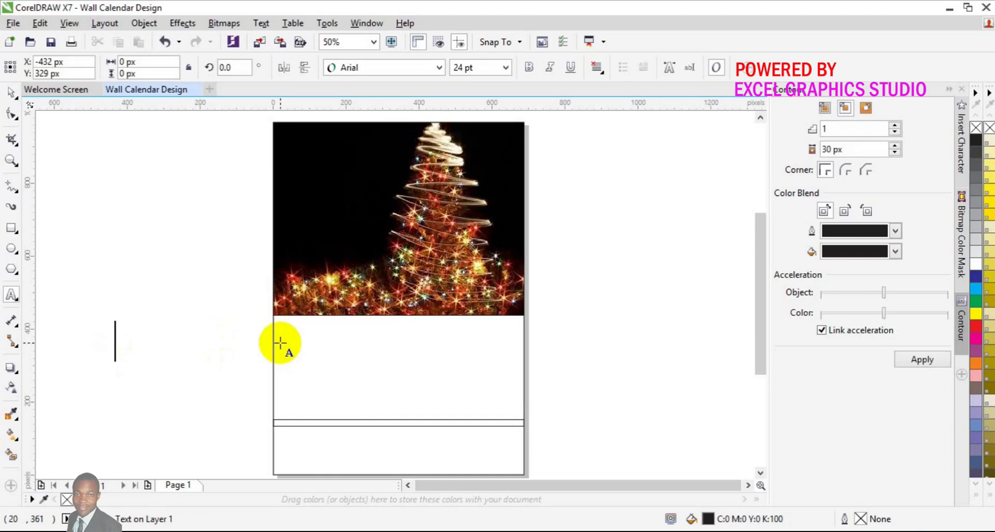
pyautogui.write('20')
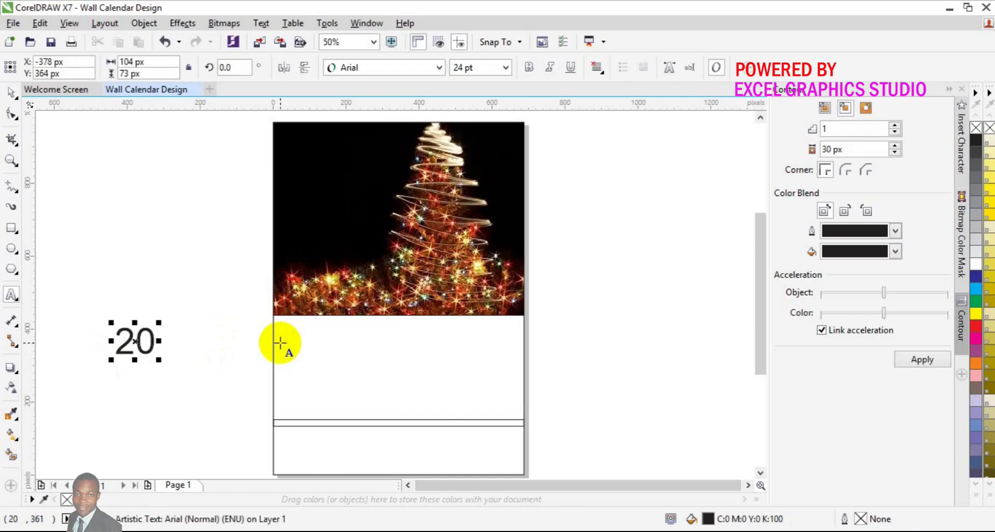
pyautogui.write('18')
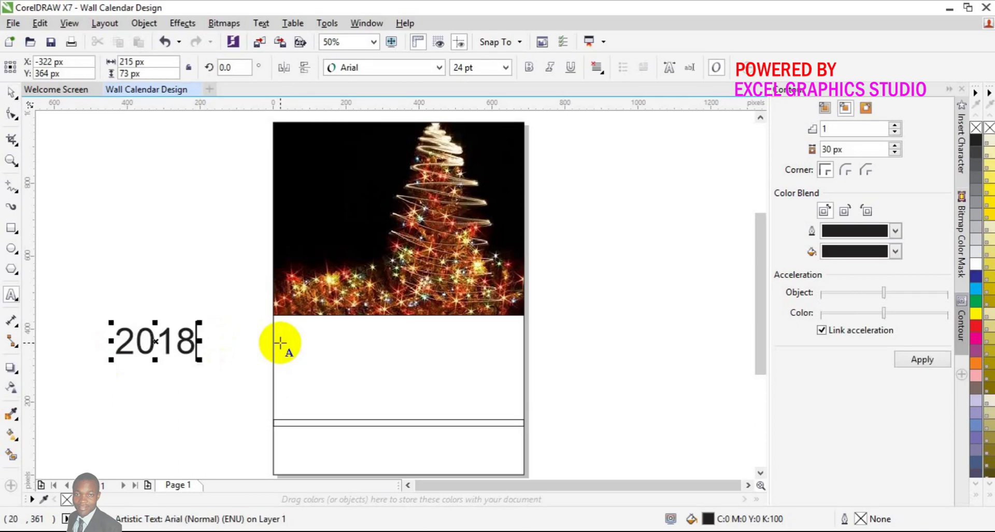
pyautogui.hotkey('ctrl', 'a')
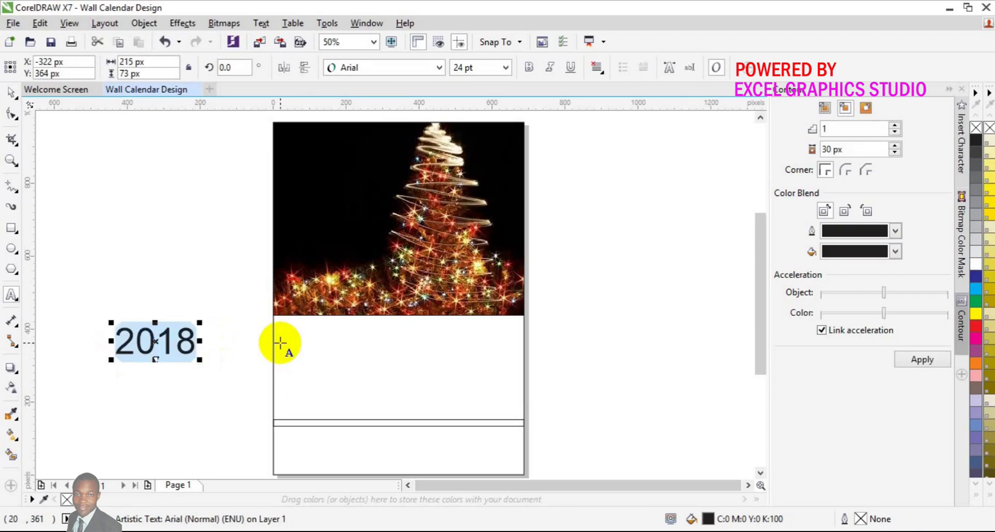
pyautogui.click(440, 67)
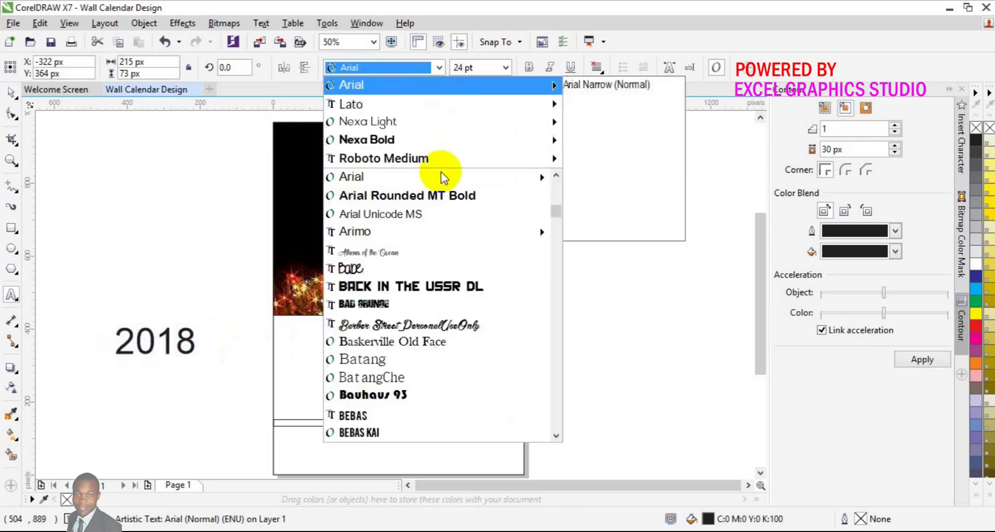
pyautogui.moveTo(437, 157)
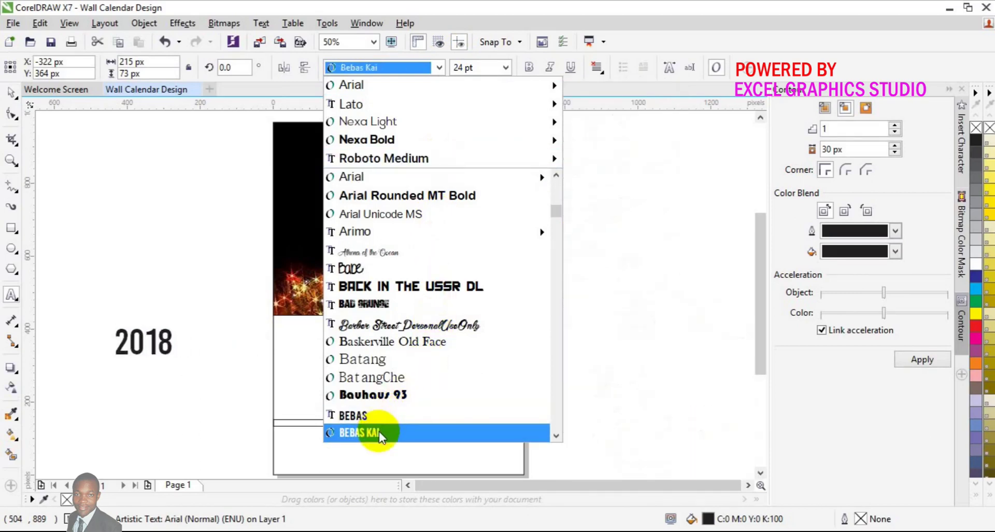
pyautogui.click(378, 417)
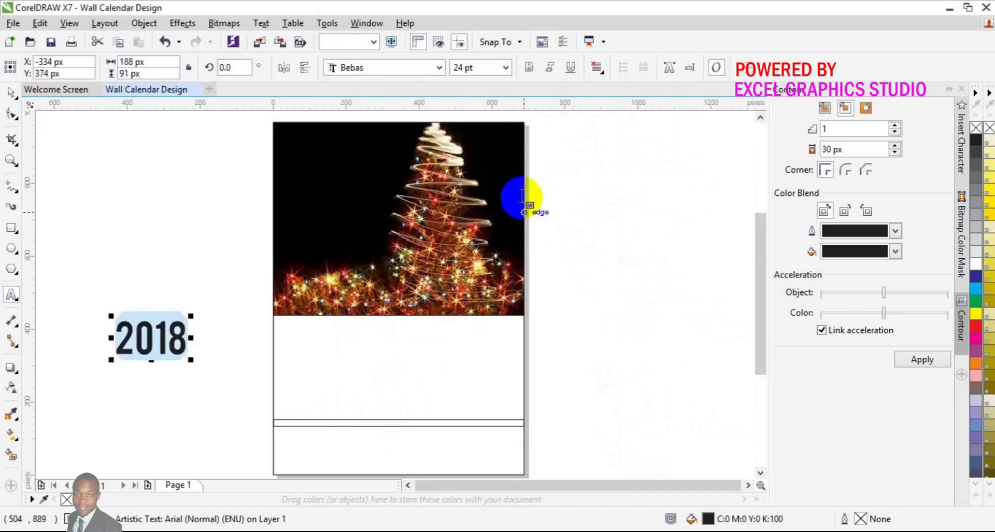
pyautogui.click(507, 68)
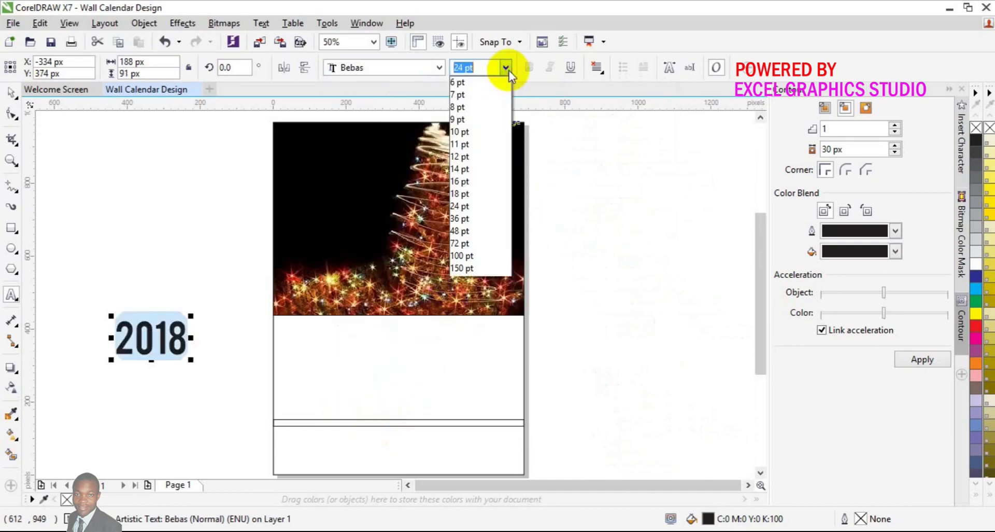
pyautogui.click(478, 220)
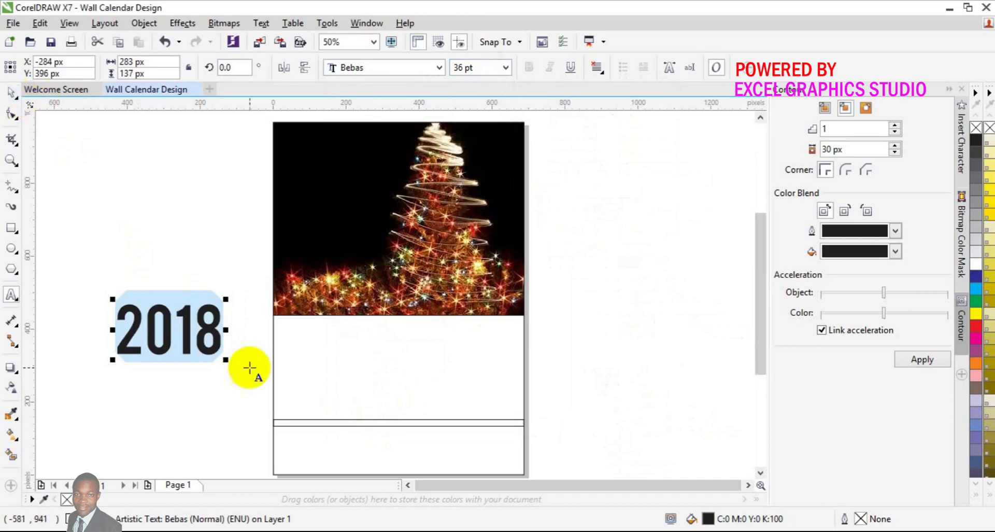
# Step: Colour 2018 yellow, resize it to 30 pt, and position it on the photo's upper-left
pyautogui.click(974, 316)
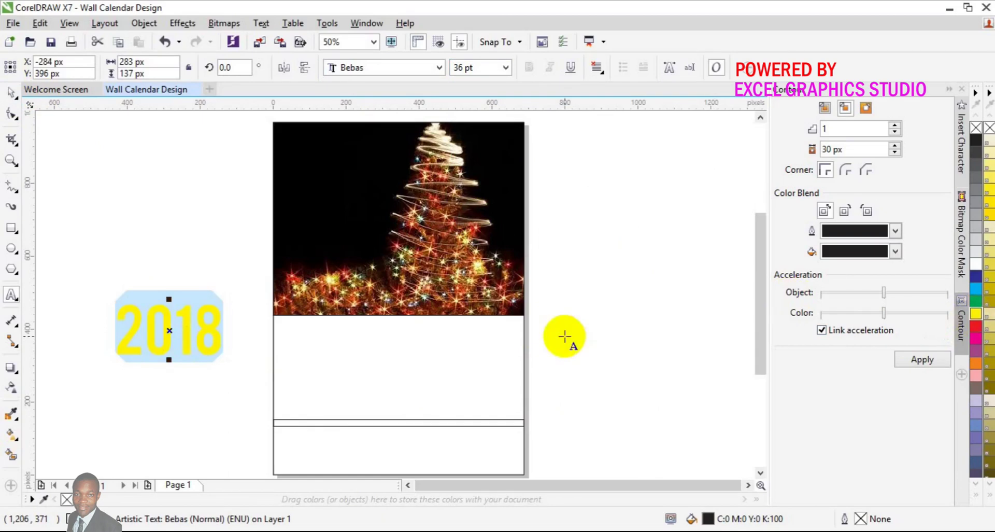
pyautogui.moveTo(169, 331); pyautogui.dragTo(330, 175)
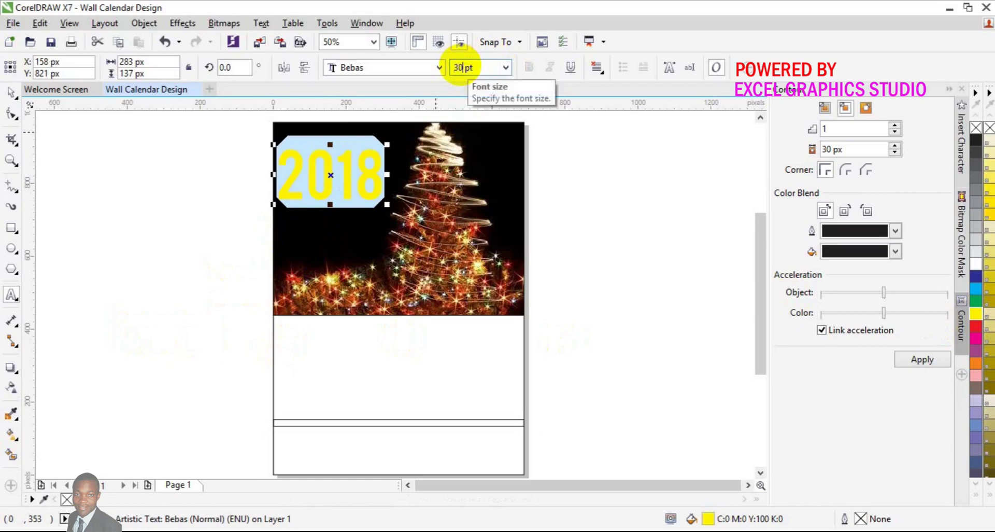
pyautogui.press('Return')
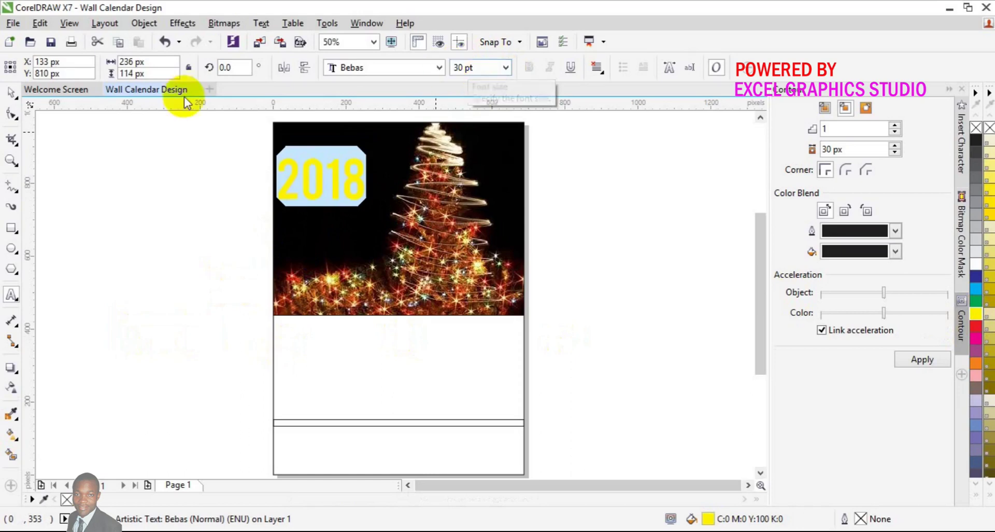
pyautogui.click(11, 94)
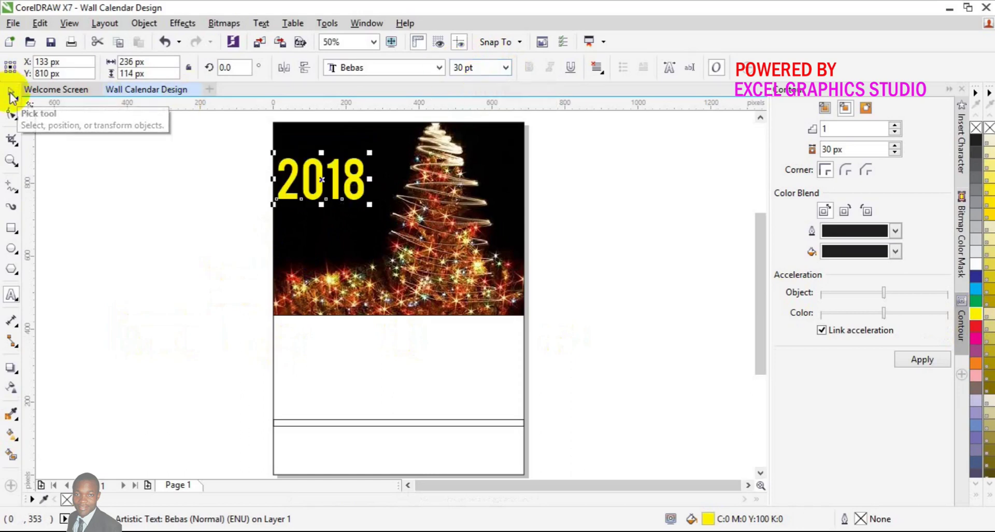
pyautogui.press('Right')
pyautogui.press('Right')
pyautogui.press('Right')
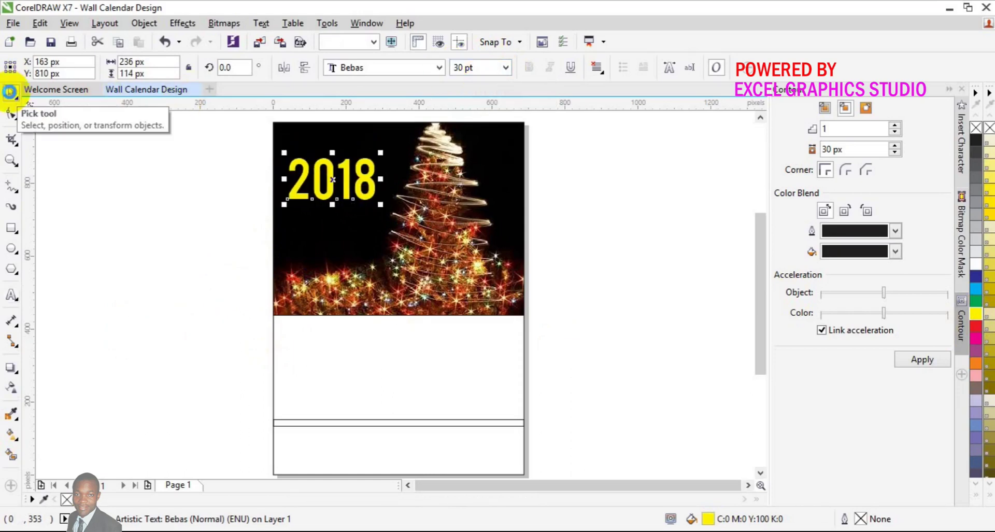
pyautogui.press('Up')
pyautogui.press('Up')
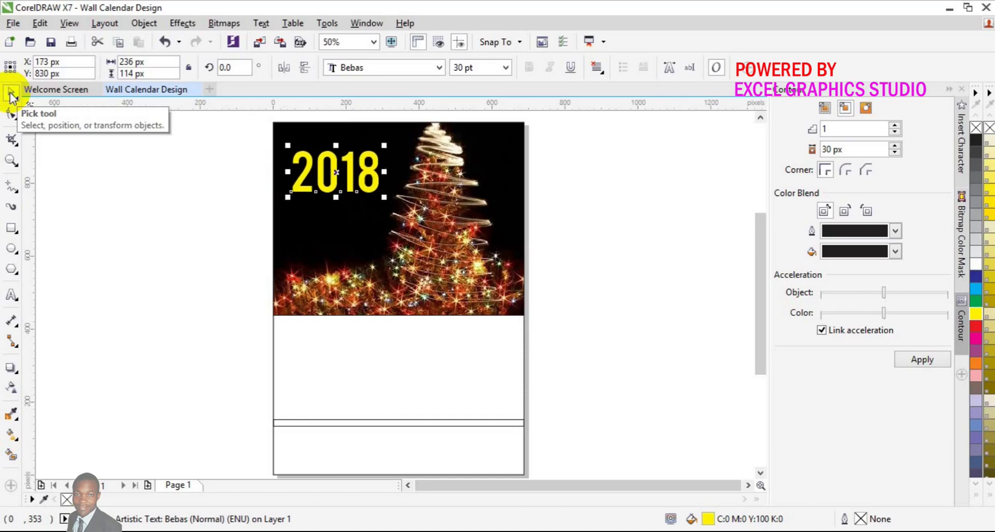
# Step: Zoom in and draw a rectangle covering the top of the 2018 digits
pyautogui.click(9, 164)
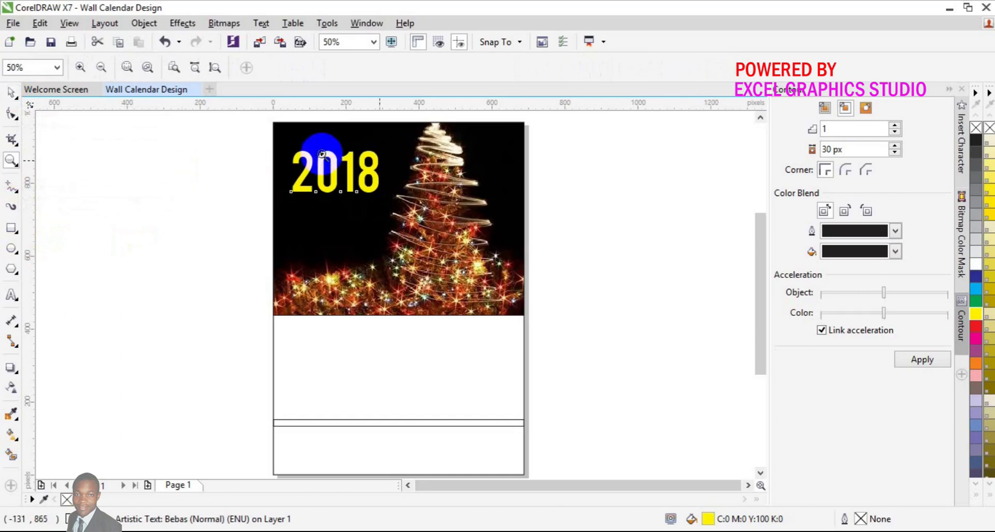
pyautogui.click(360, 184)
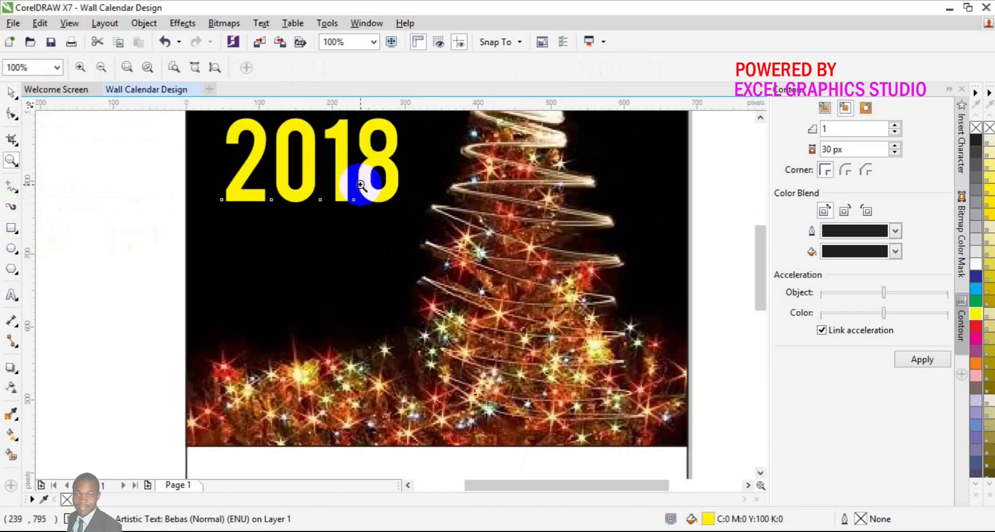
pyautogui.click(13, 95)
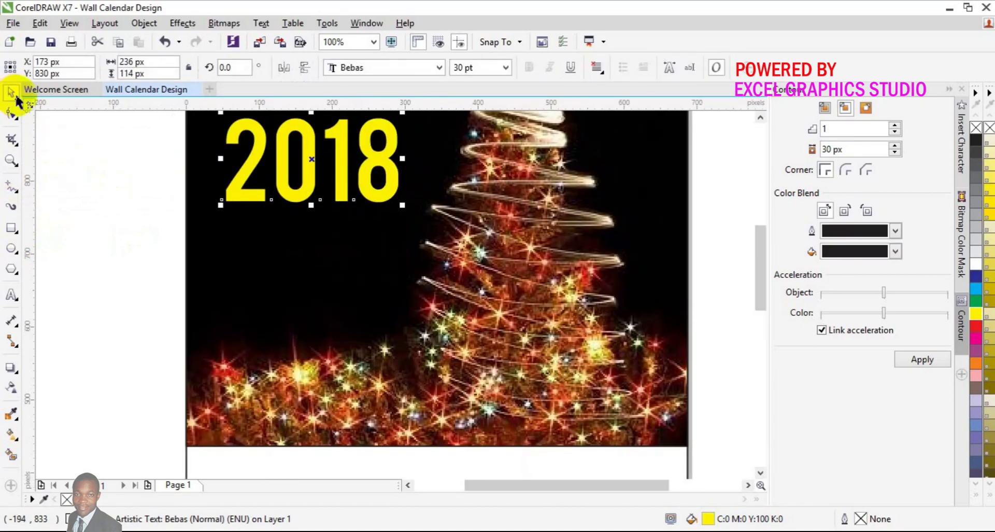
pyautogui.click(760, 116)
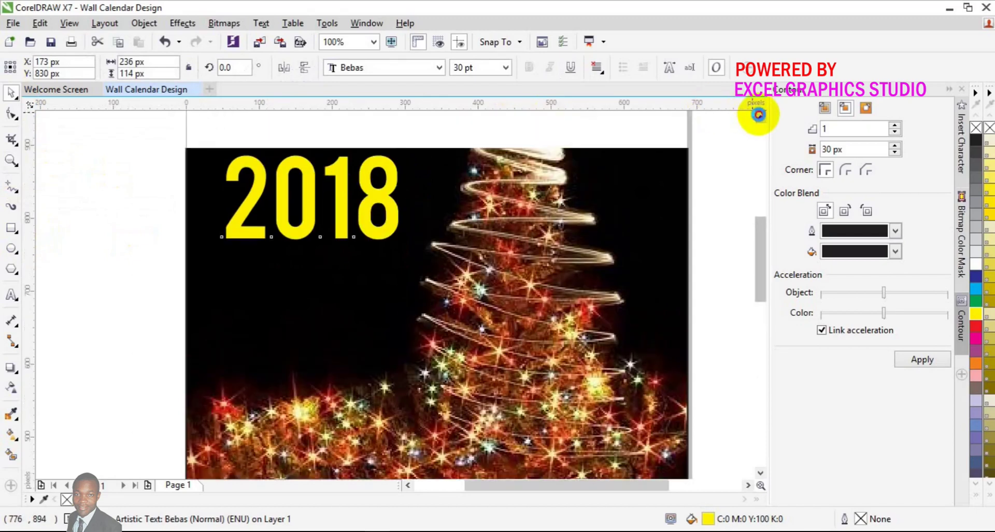
pyautogui.click(758, 114)
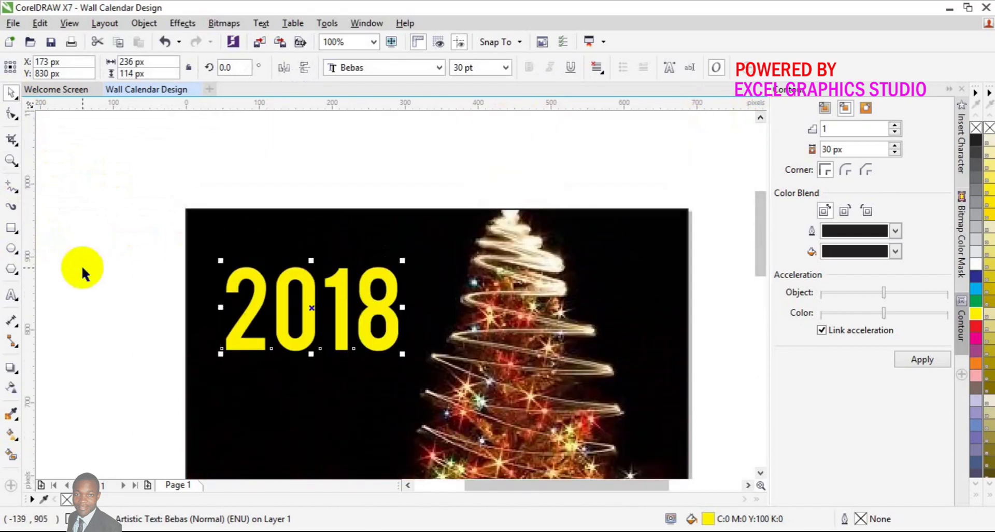
pyautogui.click(11, 228)
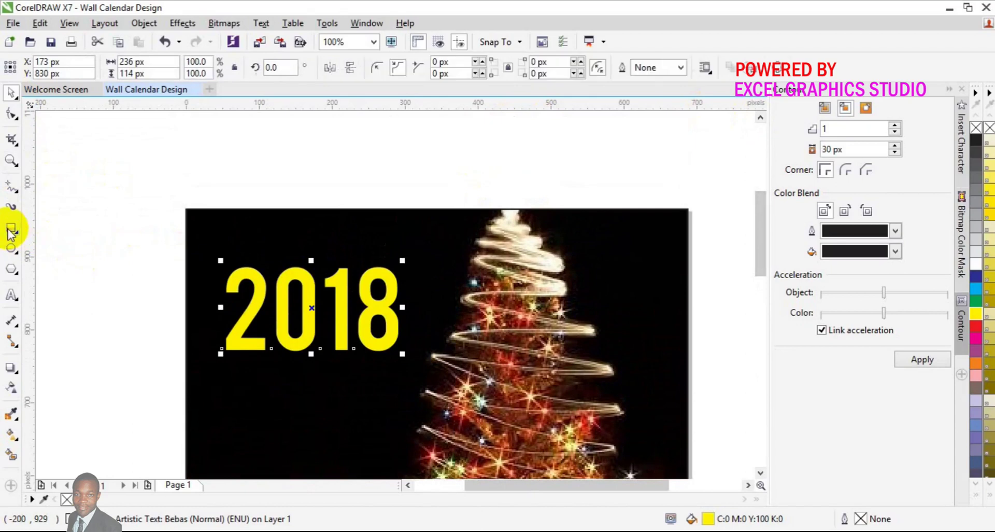
pyautogui.moveTo(249, 254); pyautogui.dragTo(377, 278)
pyautogui.moveTo(311, 266); pyautogui.dragTo(319, 272)
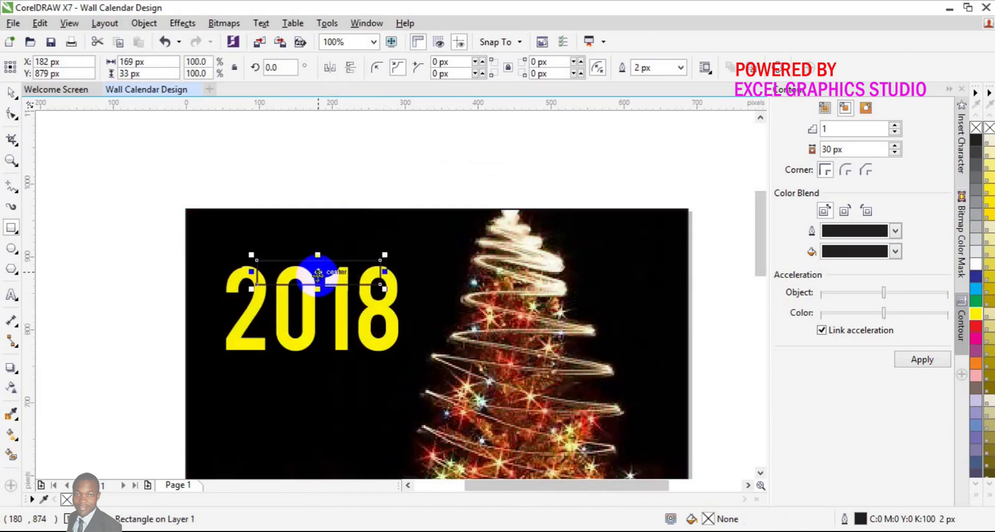
pyautogui.moveTo(318, 288); pyautogui.dragTo(319, 305)
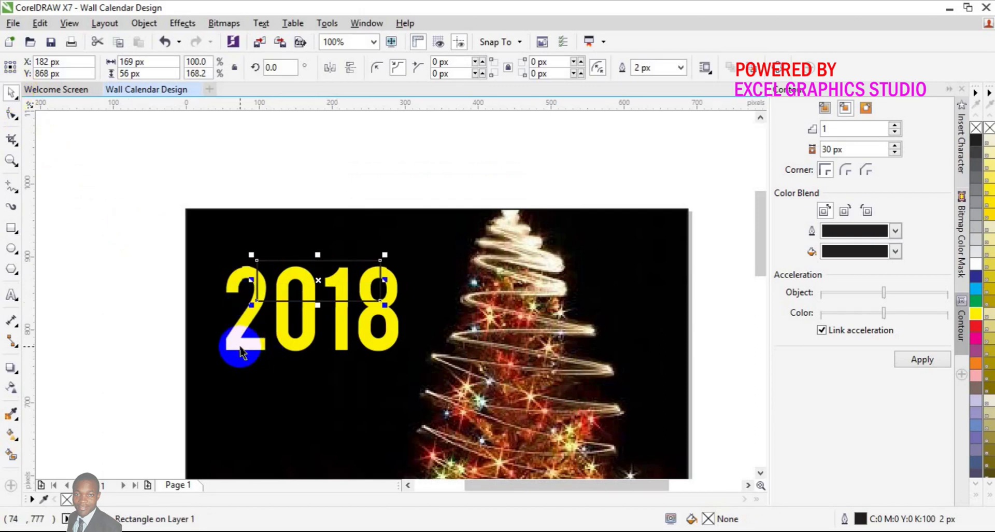
# Step: Trim 2018 with the rectangle, then delete the cutting rectangle
pyautogui.keyDown('shift'); pyautogui.click(239, 353); pyautogui.keyUp('shift')
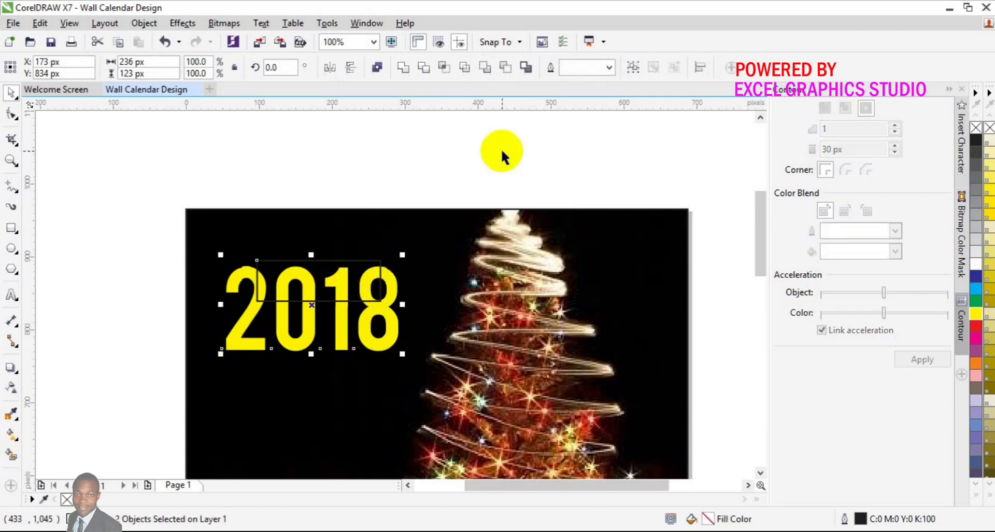
pyautogui.click(429, 72)
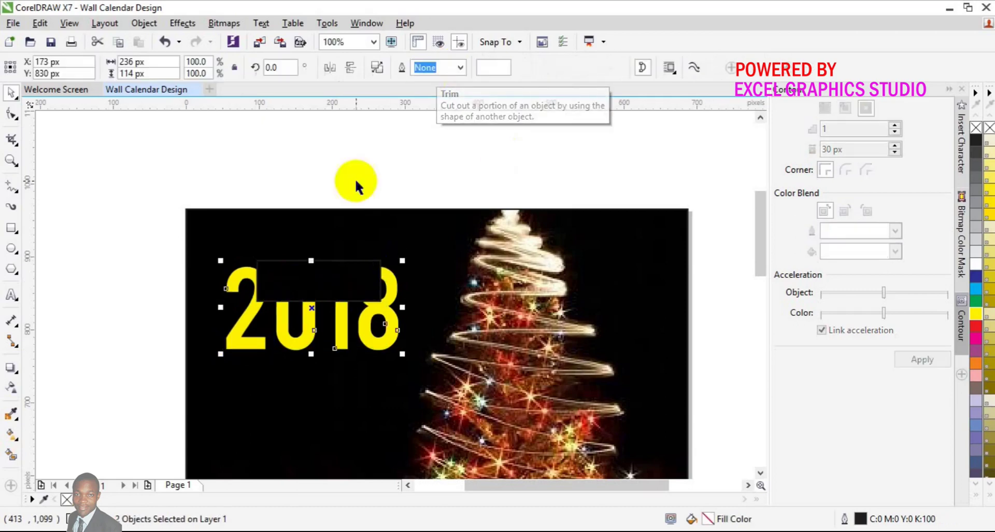
pyautogui.click(335, 260)
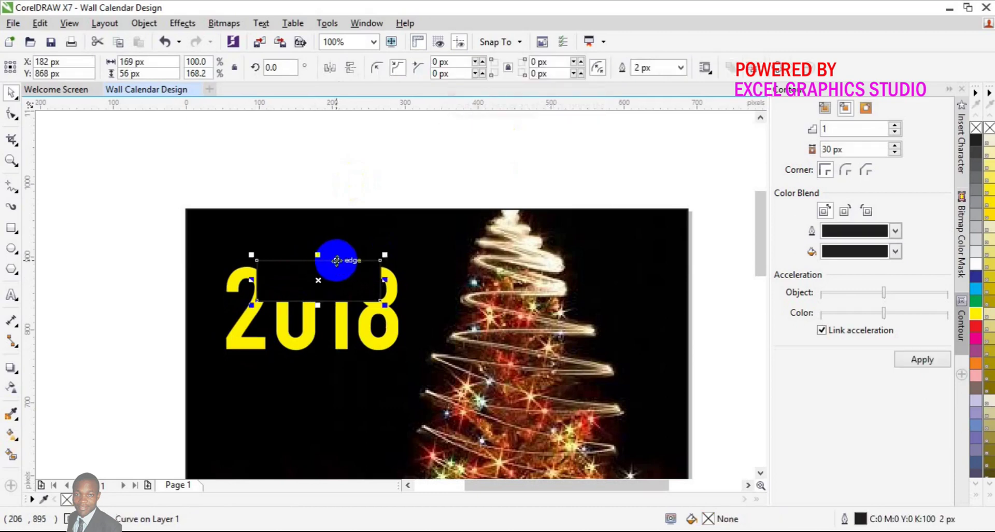
pyautogui.press('Delete')
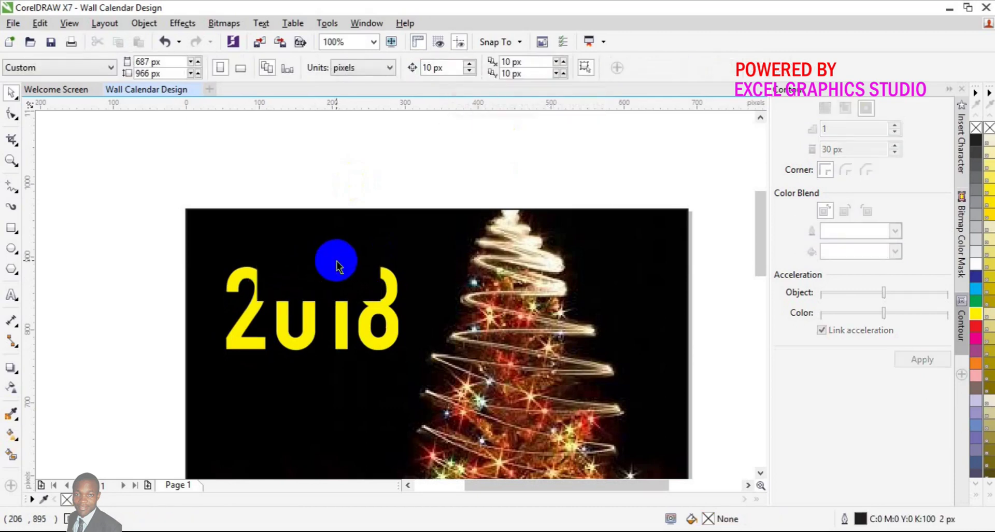
# Step: Type DEC and set it in the Bebas font
pyautogui.moveTo(336, 265)
pyautogui.mouseDown()
pyautogui.moveTo(218, 289)
pyautogui.moveTo(112, 285)
pyautogui.mouseUp()
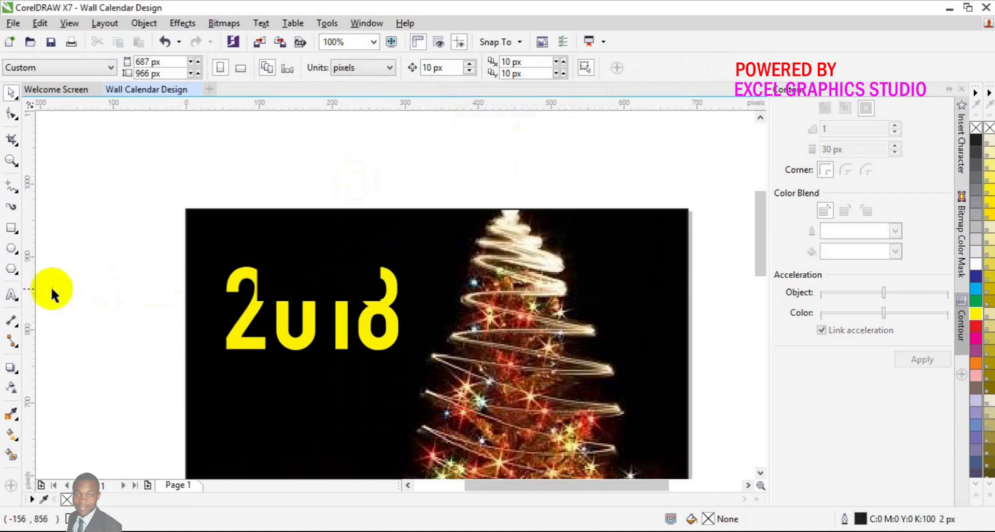
pyautogui.click(11, 296)
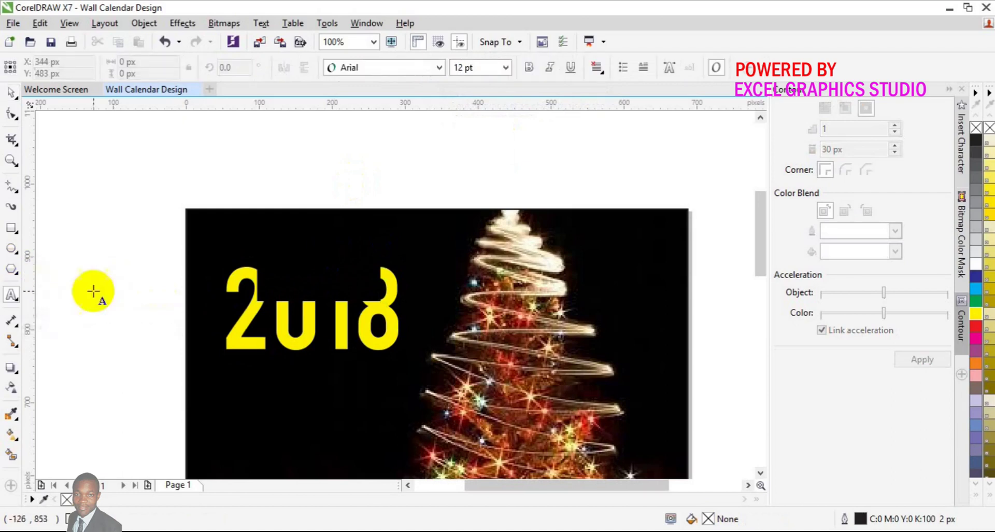
pyautogui.click(86, 297)
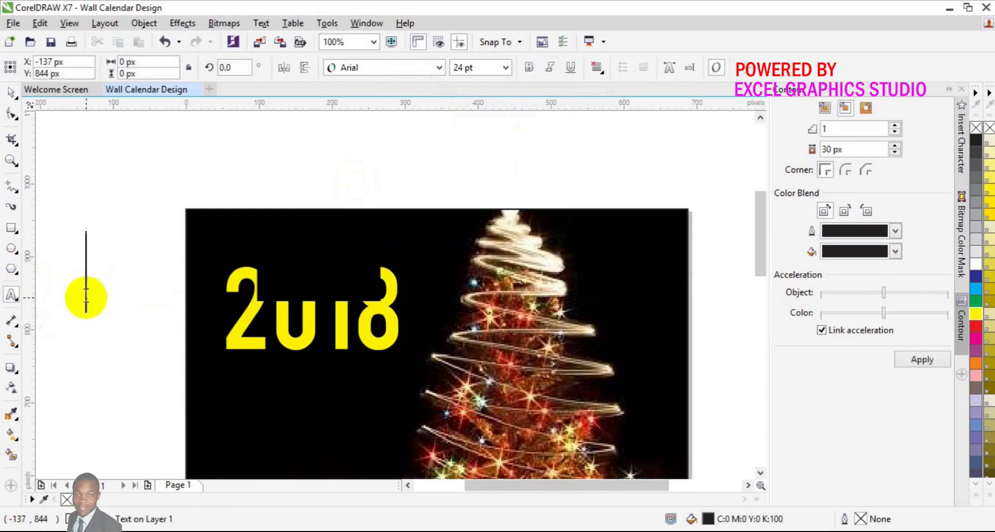
pyautogui.write('DEC')
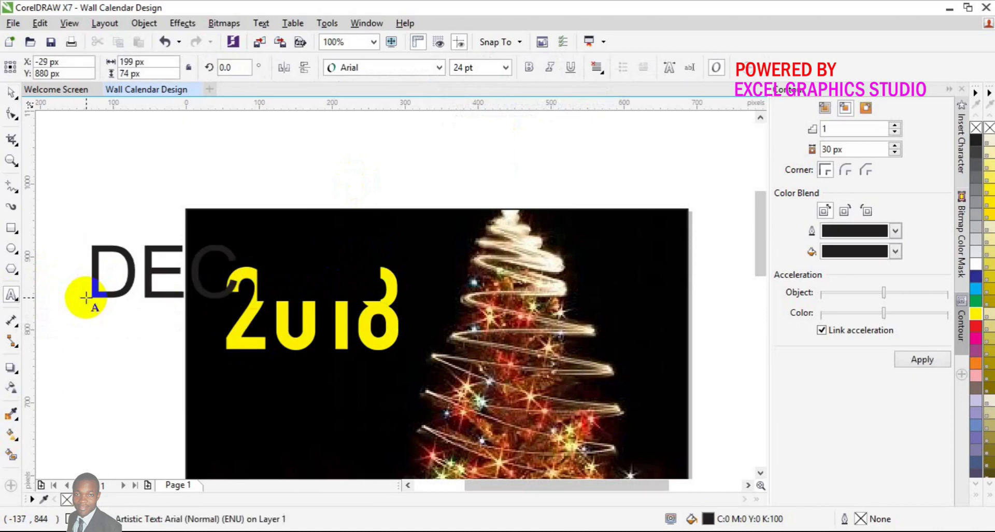
pyautogui.hotkey('ctrl', 'a')
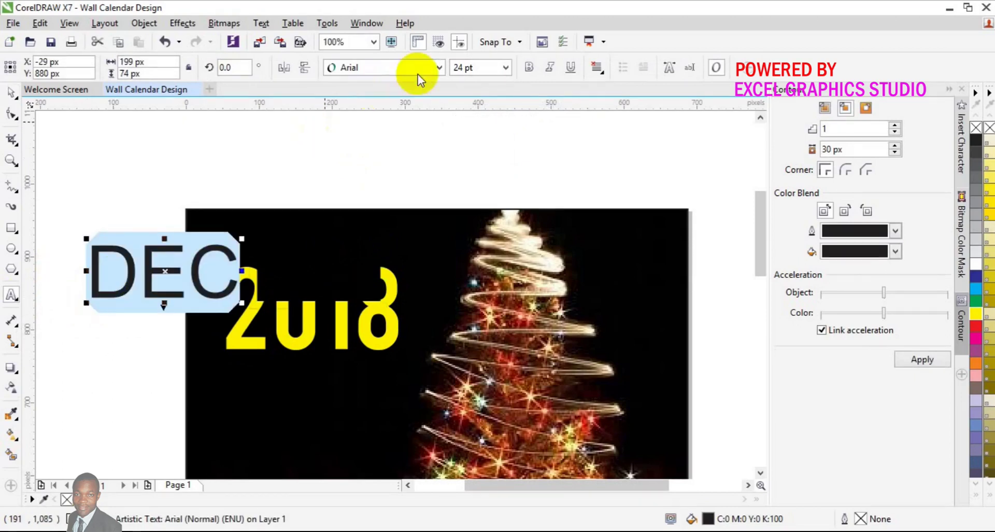
pyautogui.click(439, 68)
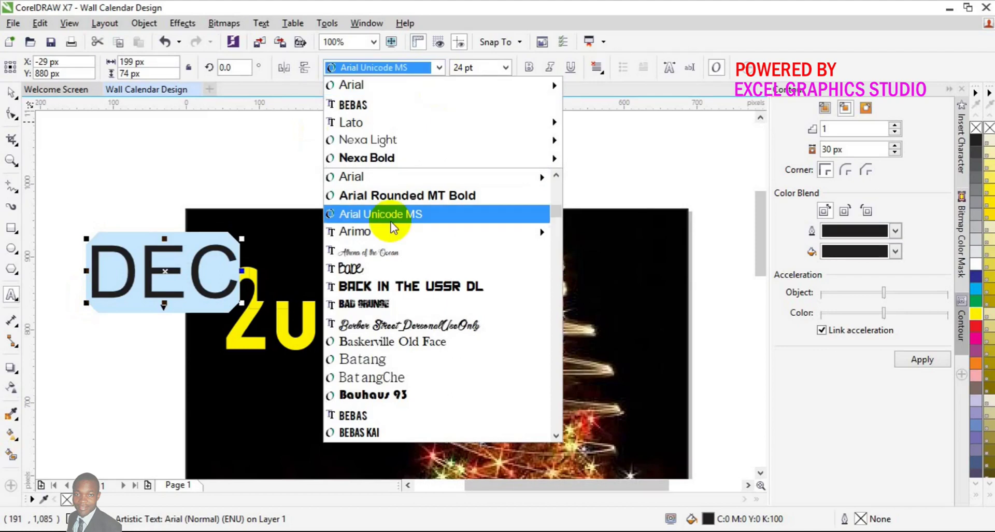
pyautogui.click(389, 105)
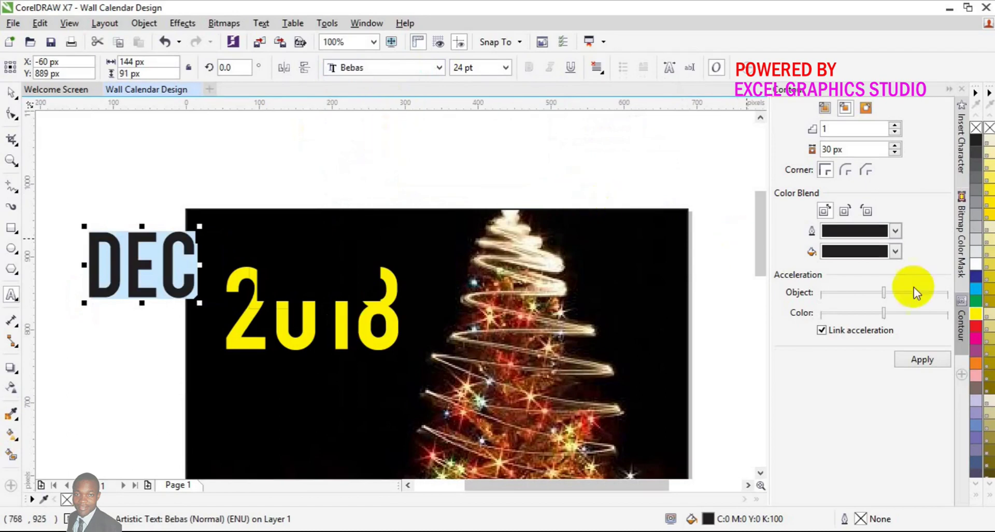
# Step: Make DEC white, move it onto the photo above 2018, and size it to 25 pt
pyautogui.click(975, 266)
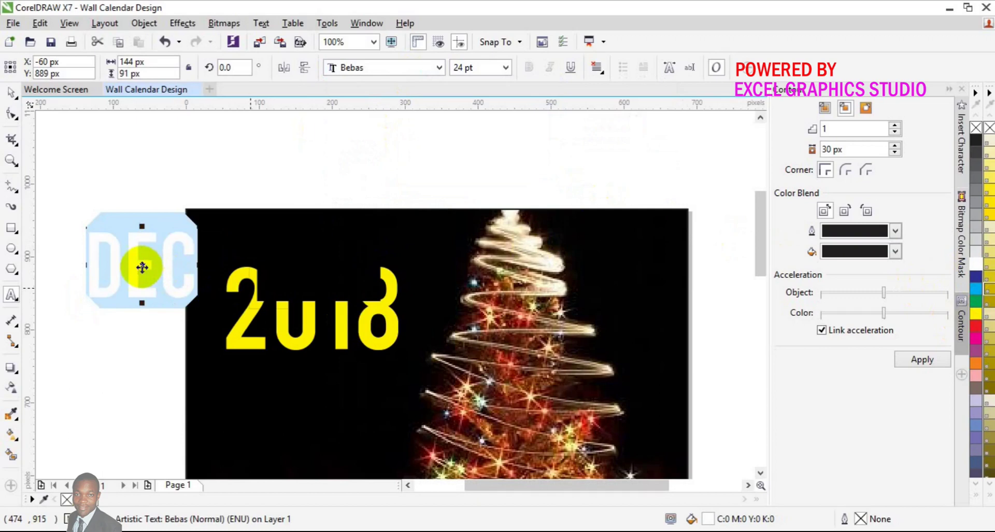
pyautogui.moveTo(142, 265); pyautogui.dragTo(315, 266)
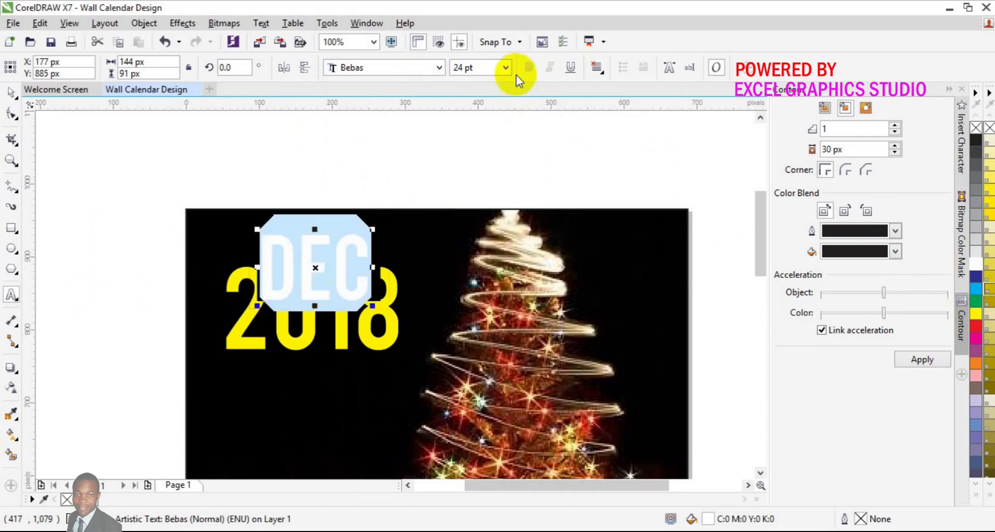
pyautogui.click(506, 68)
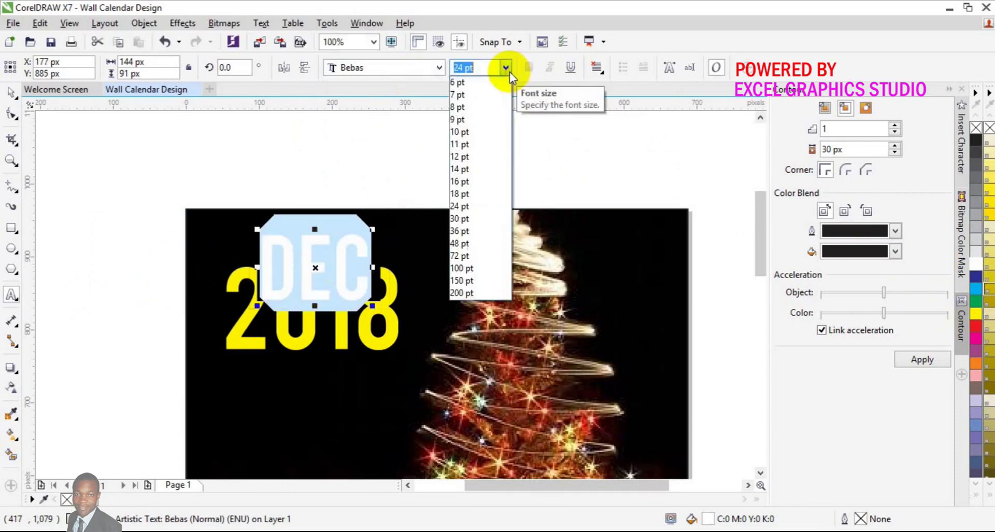
pyautogui.click(479, 220)
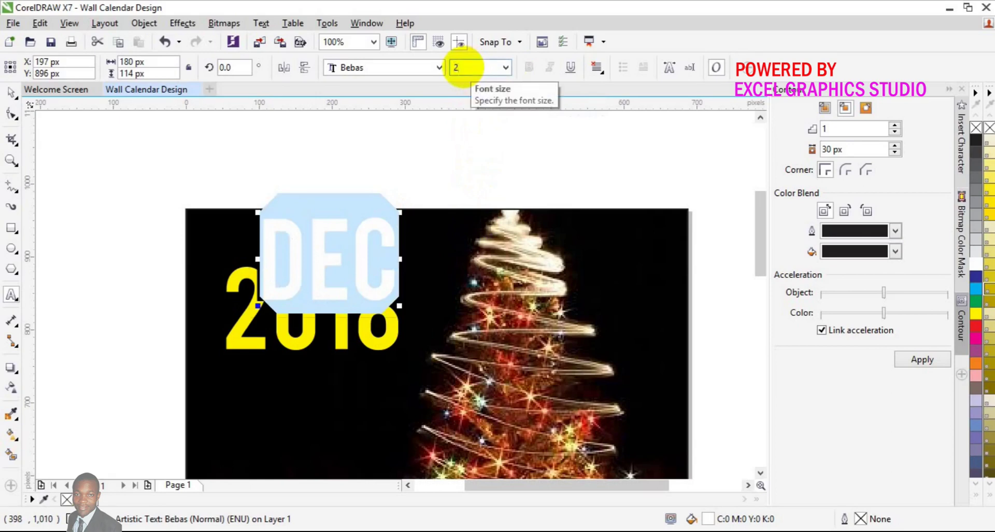
pyautogui.click(464, 67)
pyautogui.write('25')
pyautogui.press('Return')
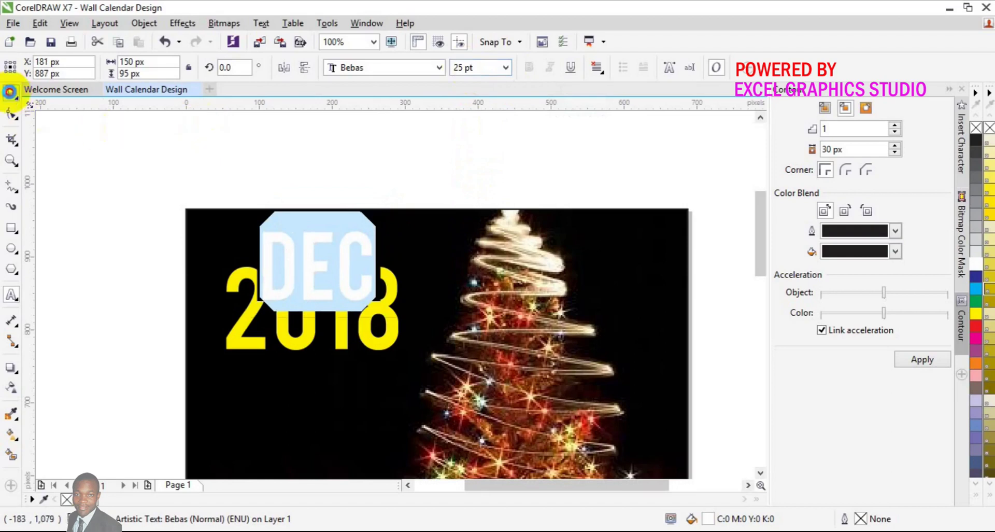
# Step: Enlarge the white DEC title to 28 pt and nudge it to sit over the top of the yellow 2018
pyautogui.click(9, 92)
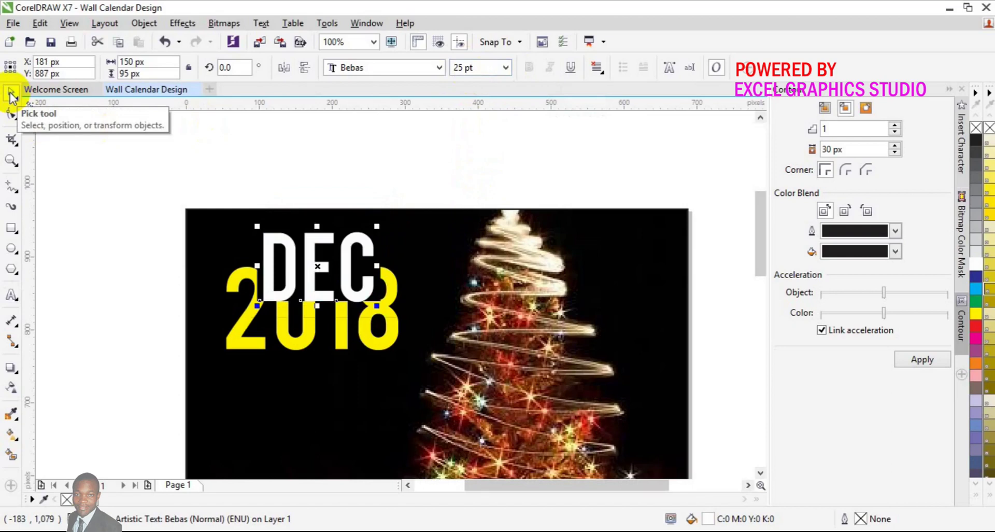
pyautogui.press('Left')
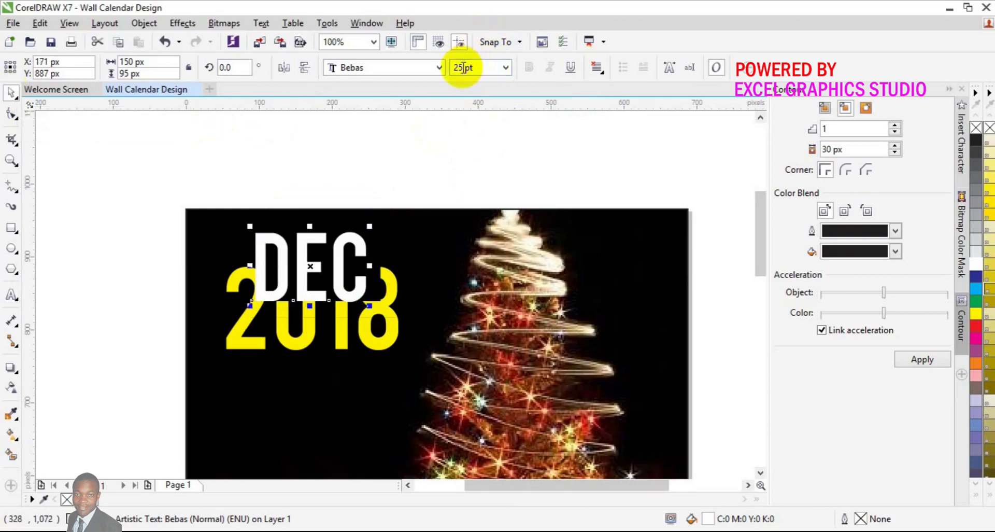
pyautogui.press('BackSpace')
pyautogui.write('7')
pyautogui.press('Return')
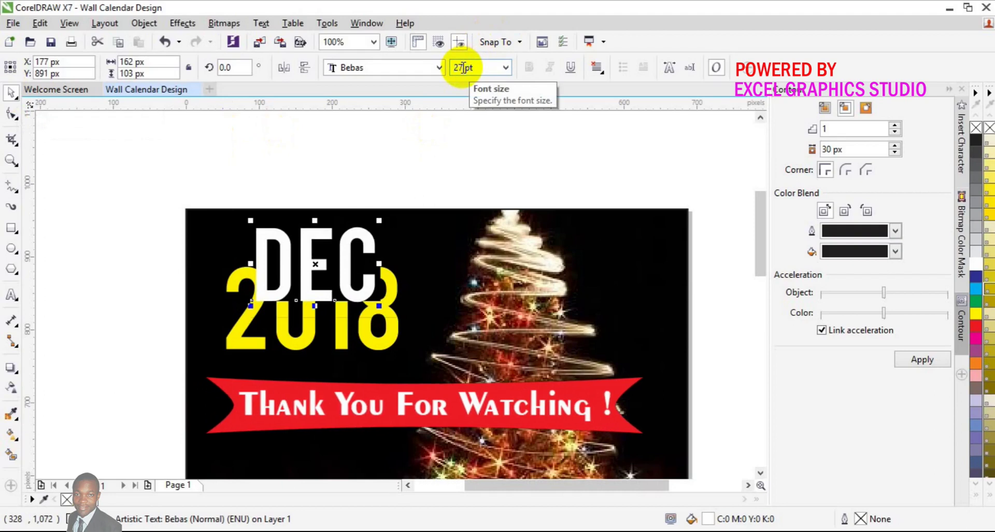
pyautogui.press('Right')
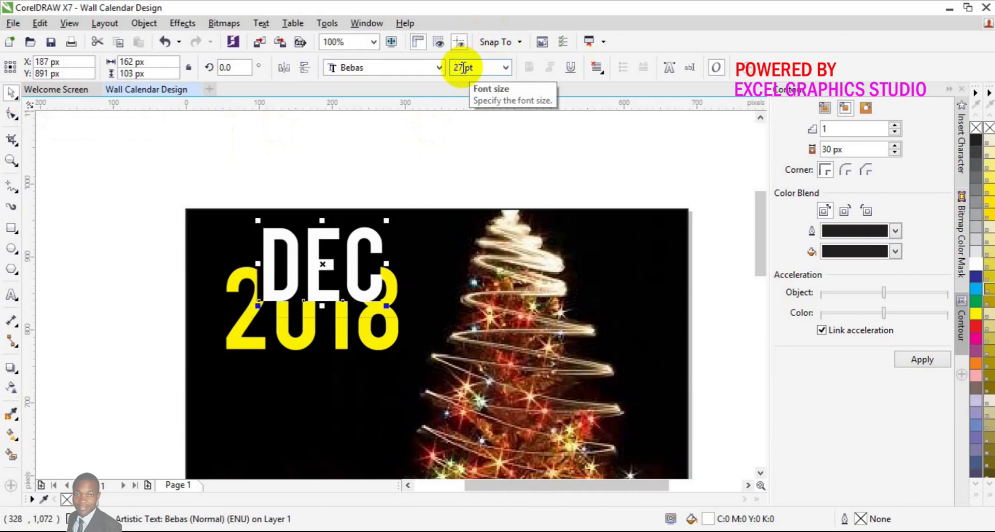
pyautogui.press('Left')
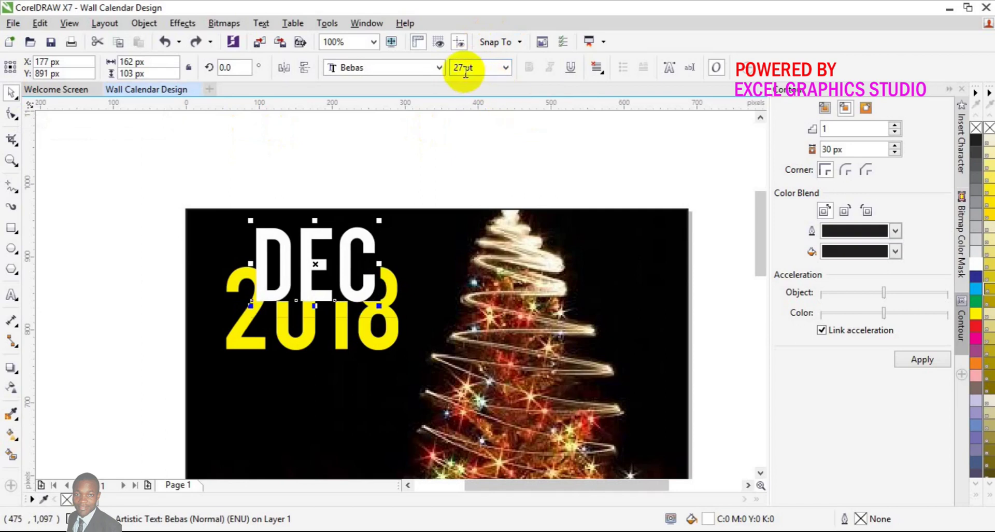
pyautogui.write('28')
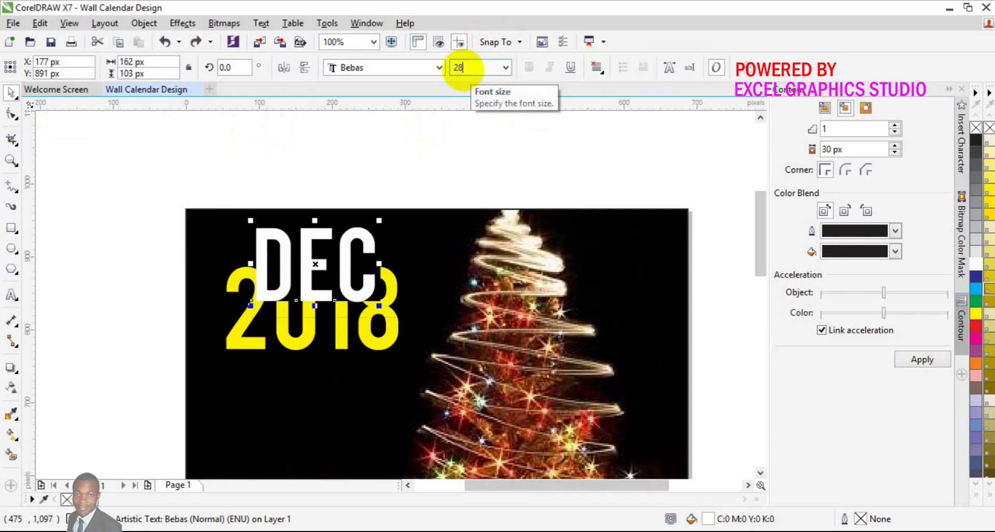
pyautogui.press('Return')
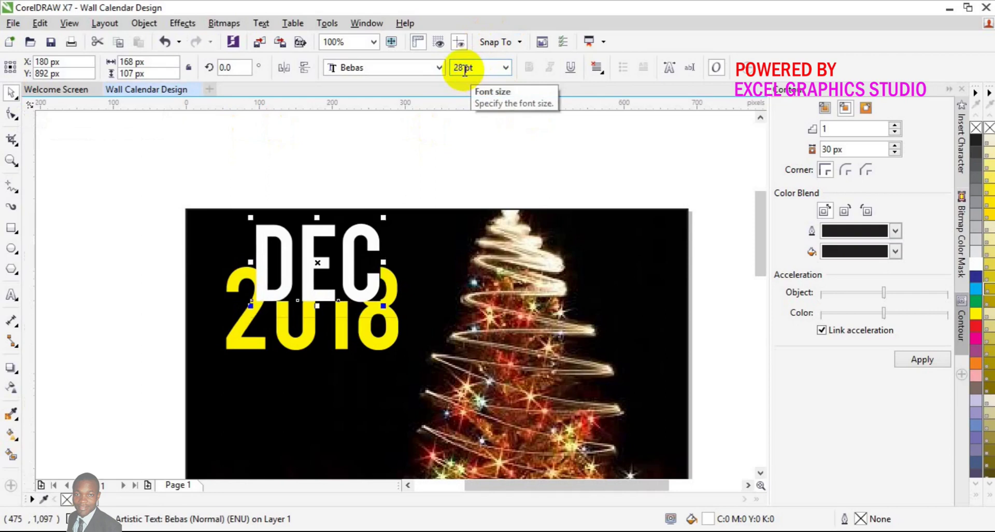
pyautogui.press('Right')
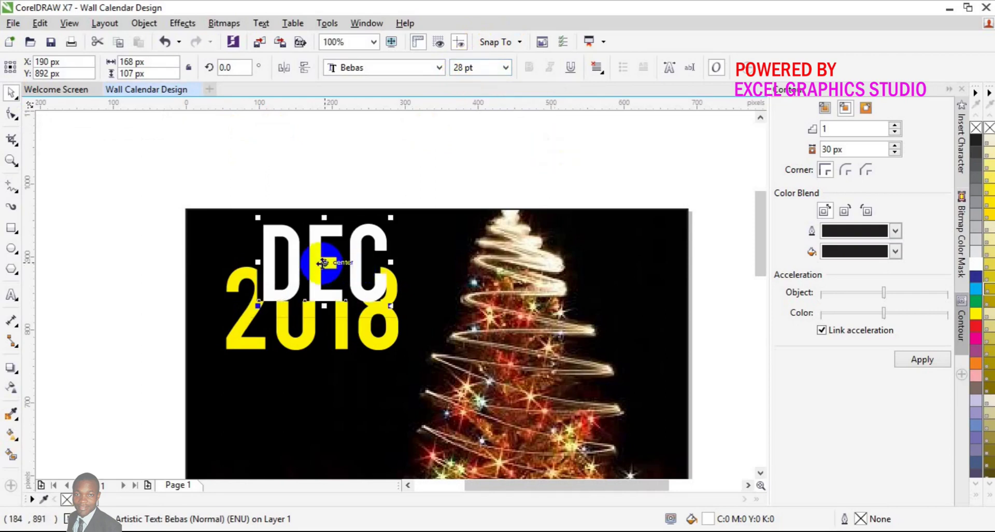
pyautogui.moveTo(324, 263); pyautogui.dragTo(317, 264)
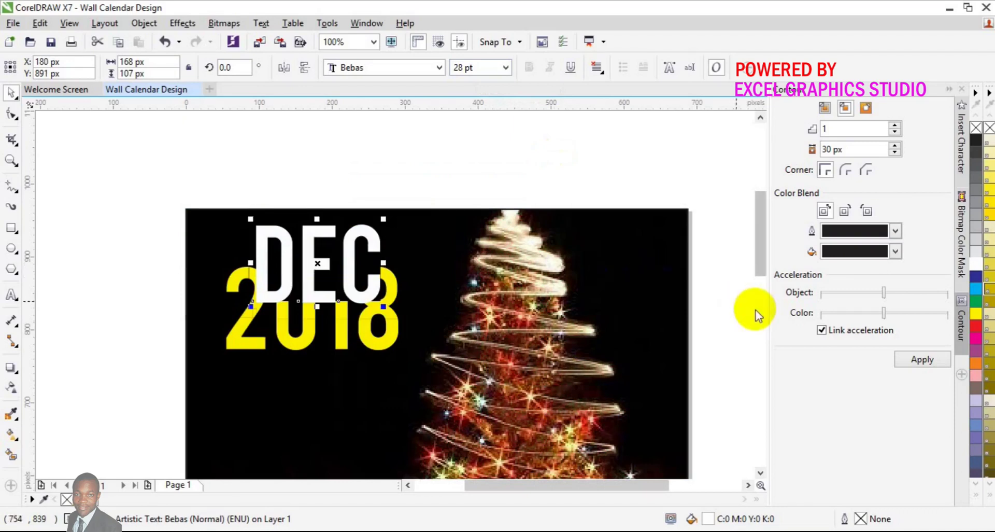
pyautogui.click(747, 324)
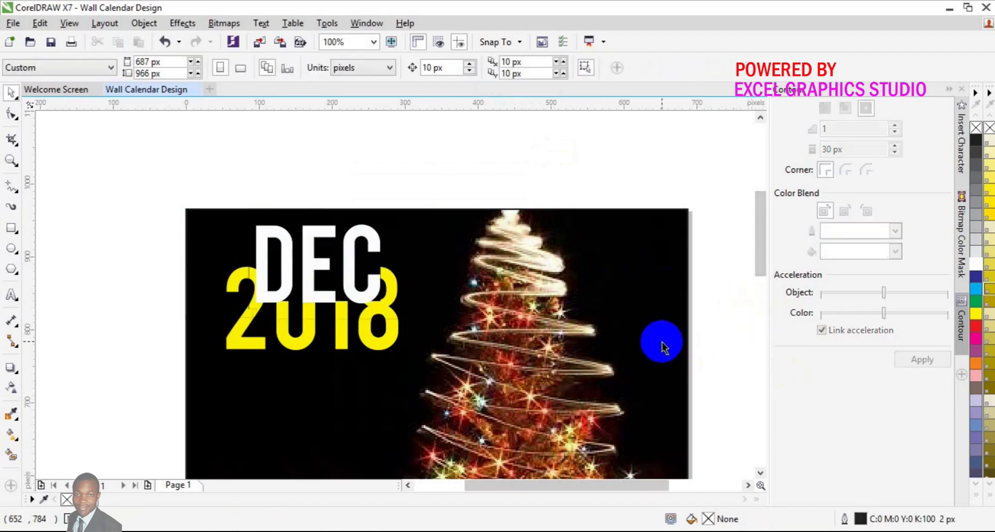
# Step: Scroll down and zoom out to 50% to view the whole calendar page
pyautogui.click(761, 471)
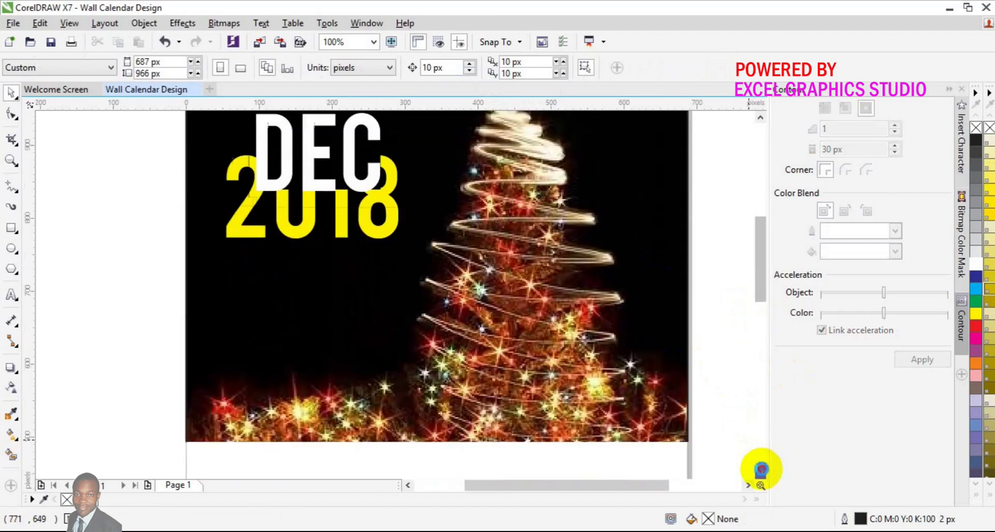
pyautogui.click(761, 471)
pyautogui.click(761, 471)
pyautogui.click(761, 470)
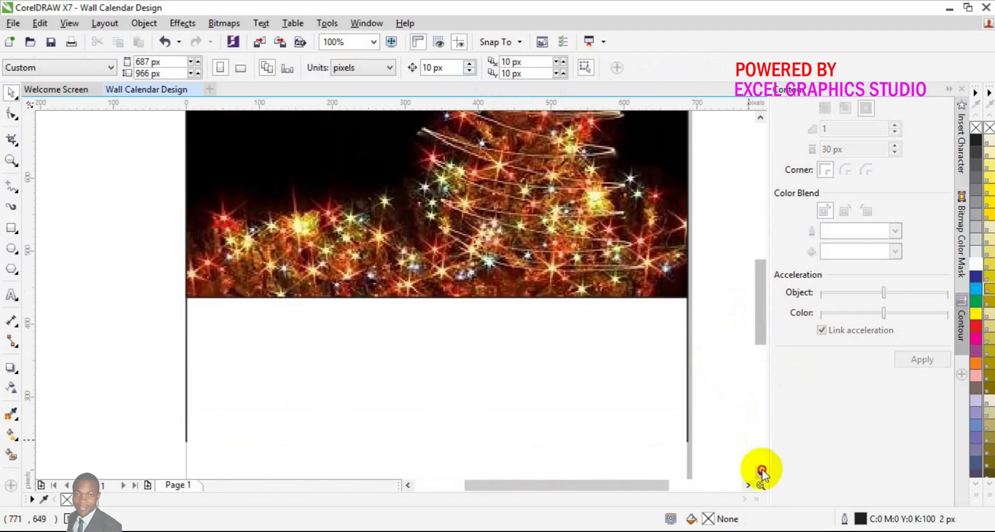
pyautogui.click(761, 470)
pyautogui.click(760, 470)
pyautogui.click(761, 470)
pyautogui.click(761, 470)
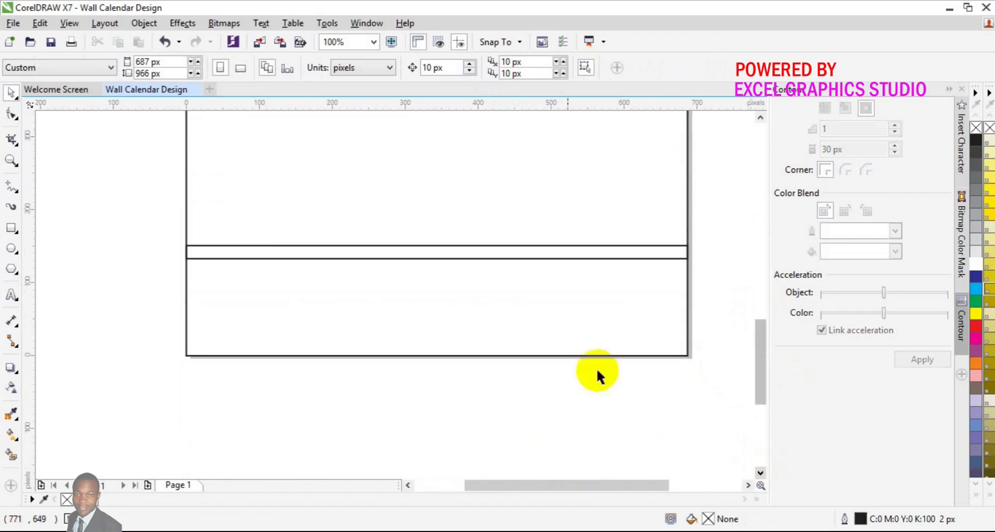
pyautogui.click(10, 160)
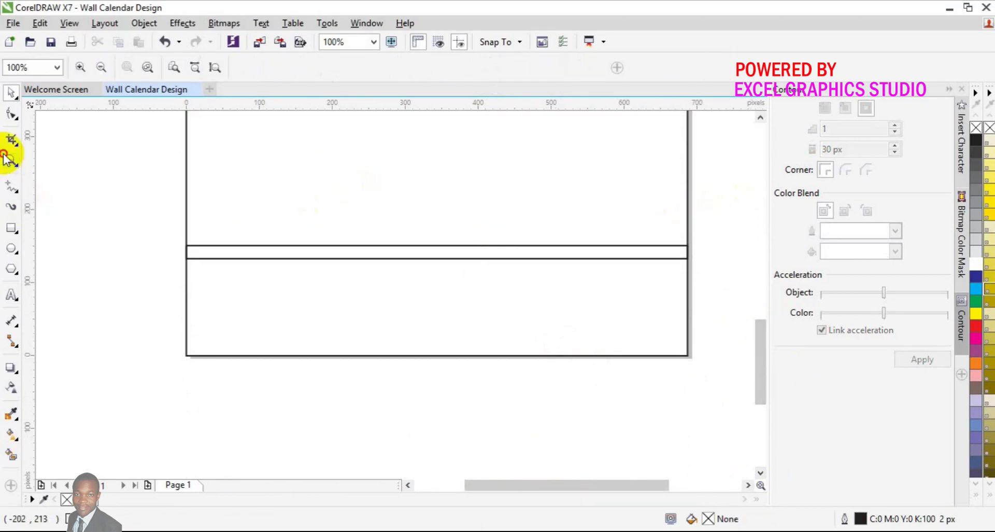
pyautogui.click(98, 70)
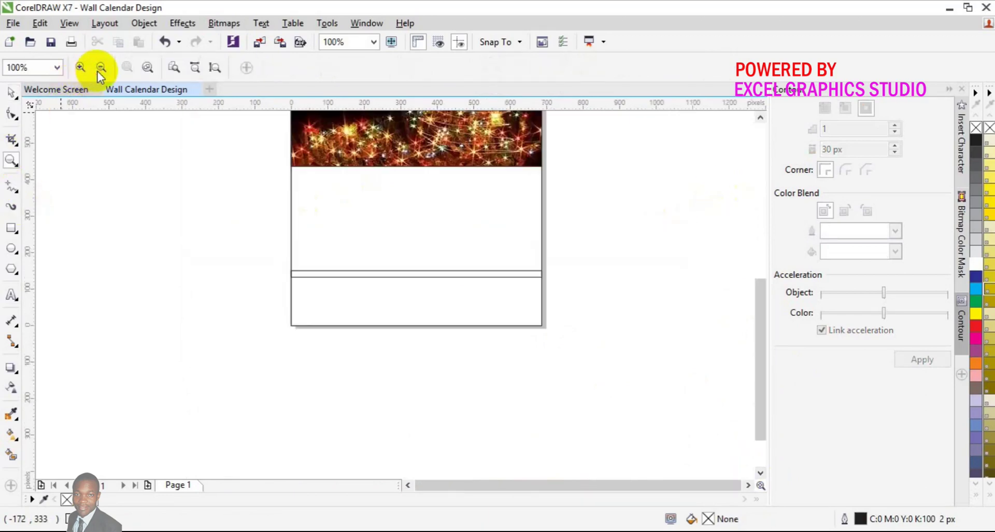
pyautogui.click(12, 92)
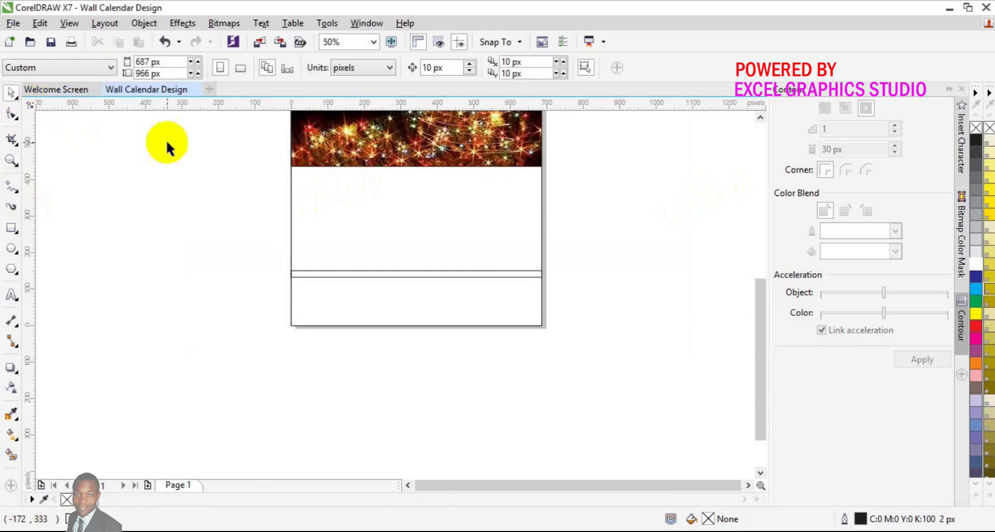
# Step: Add an Arial 24 pt text line 'Sun Mon Tue Wed Thur Fri Sat' left of the page
pyautogui.click(11, 293)
pyautogui.click(115, 284)
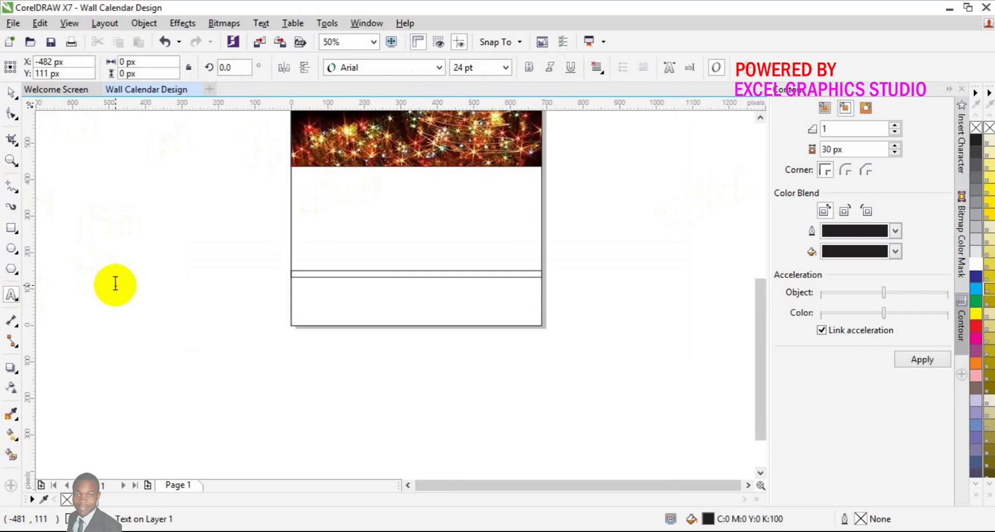
pyautogui.write('Sun')
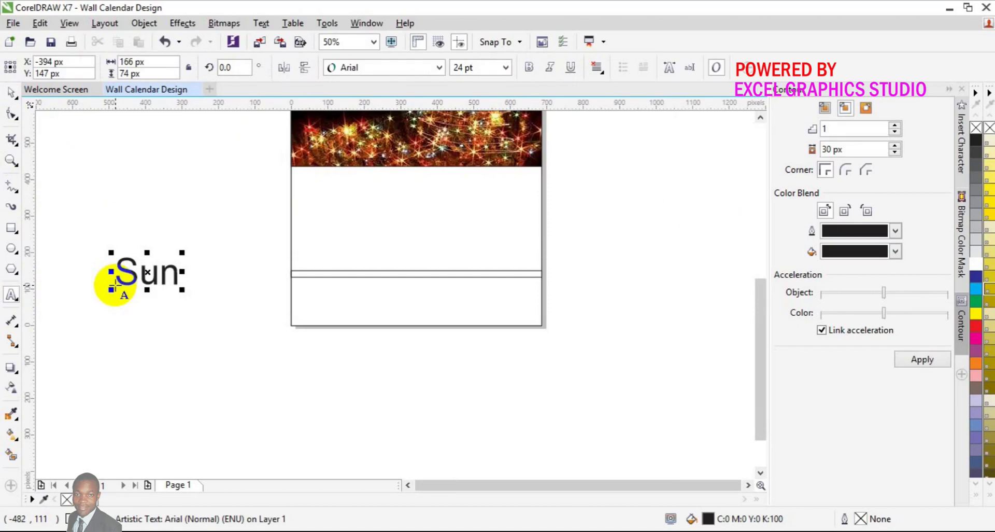
pyautogui.write(' Mon ')
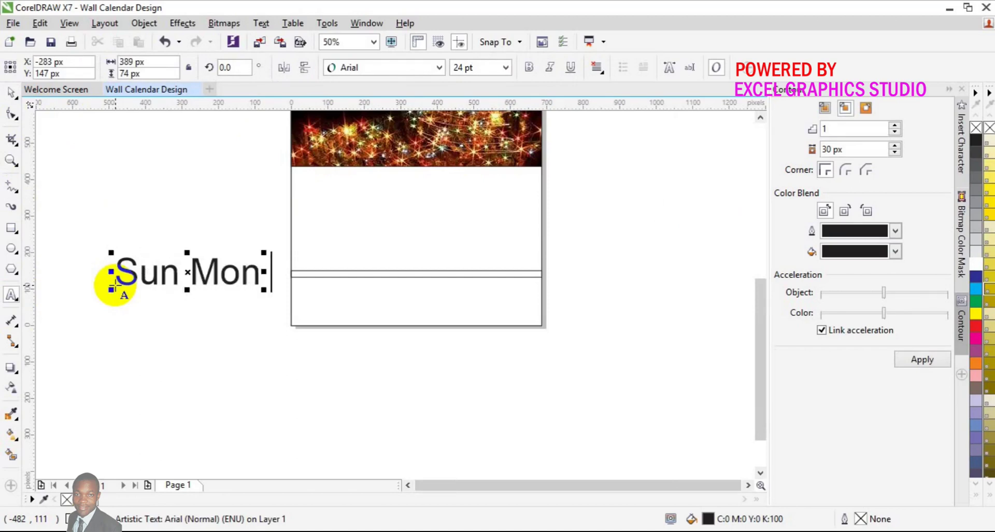
pyautogui.write('Tue')
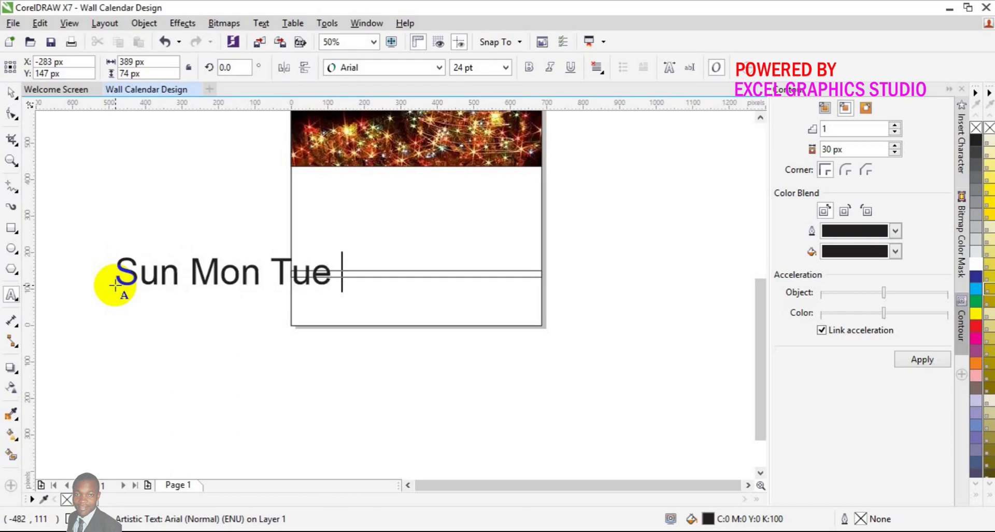
pyautogui.write(' Wed ')
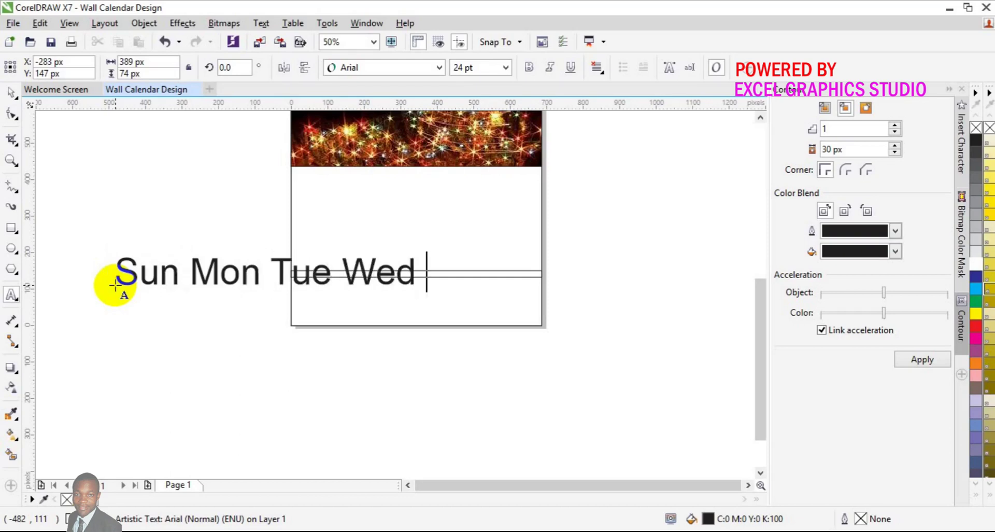
pyautogui.write('Thur')
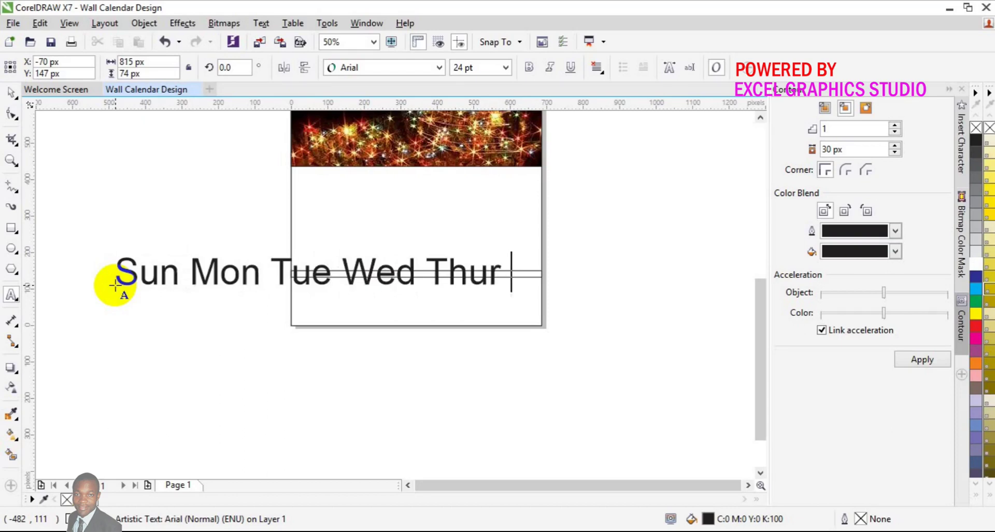
pyautogui.write(' Fri Sat')
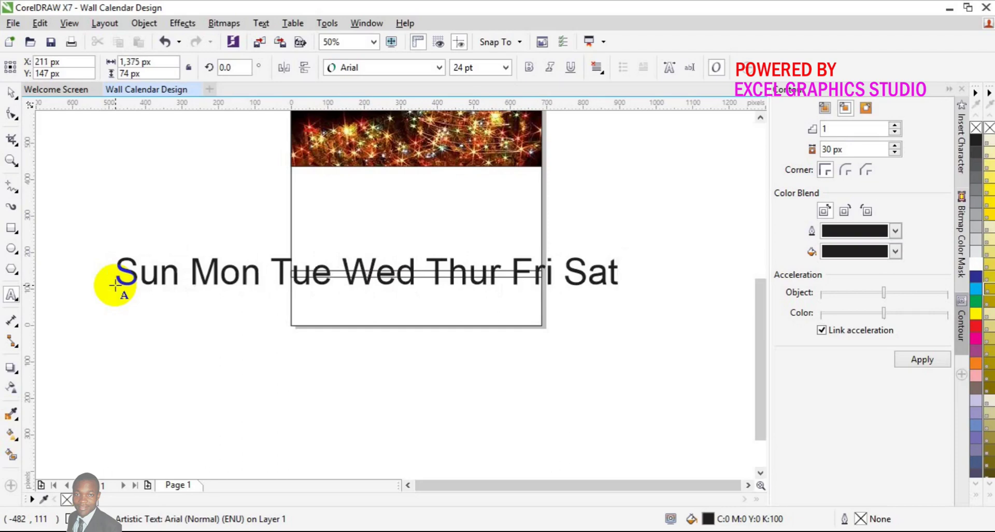
# Step: Set the whole Sun–Sat weekday line to Lato Bold at 10 pt
pyautogui.hotkey('ctrl', 'a')
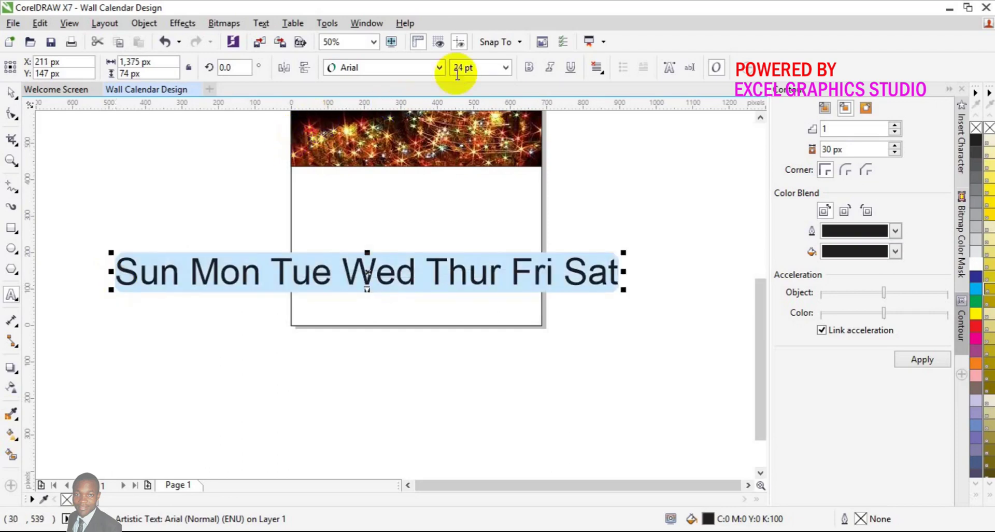
pyautogui.click(440, 68)
pyautogui.moveTo(418, 159)
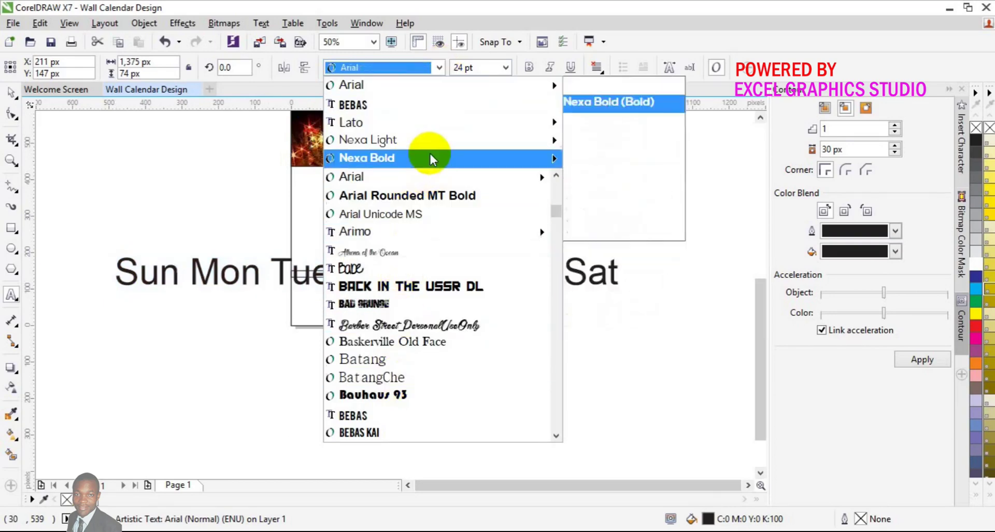
pyautogui.moveTo(429, 127)
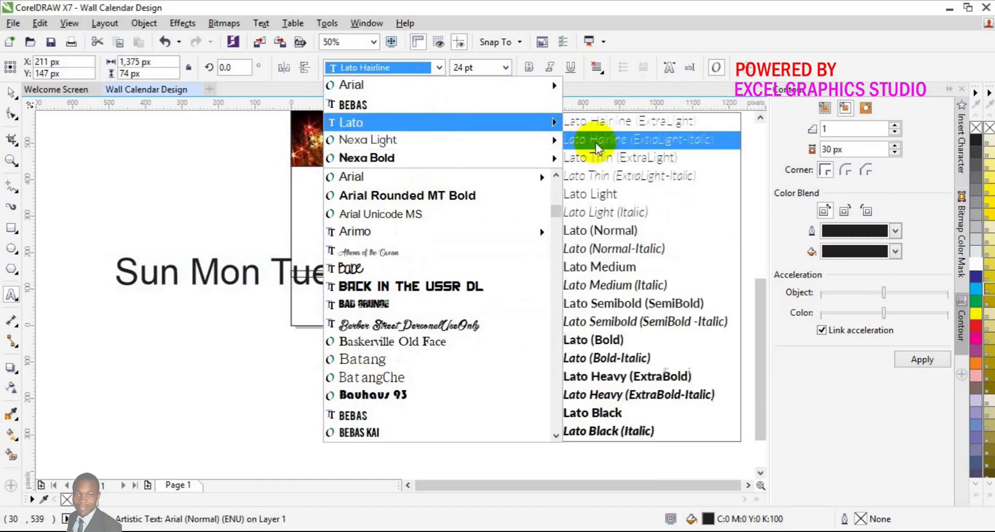
pyautogui.click(630, 337)
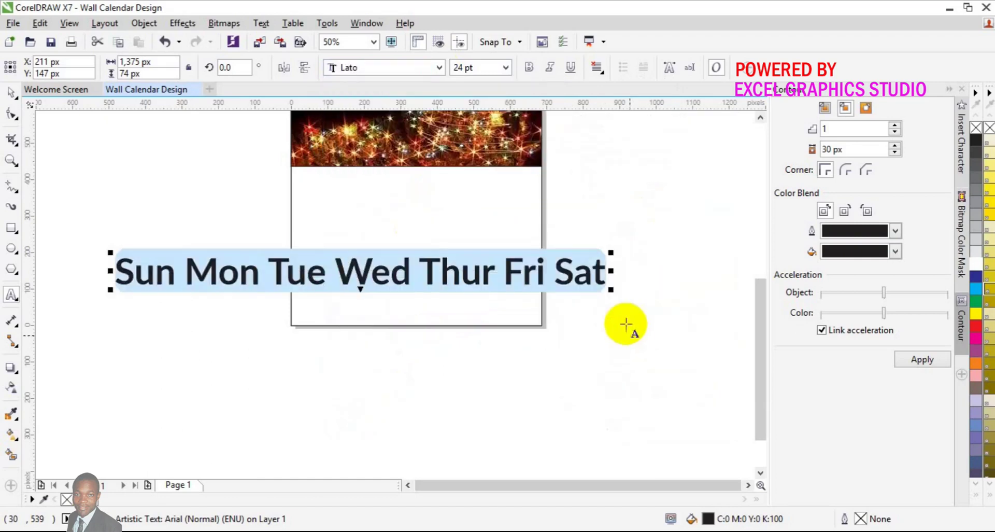
pyautogui.click(505, 68)
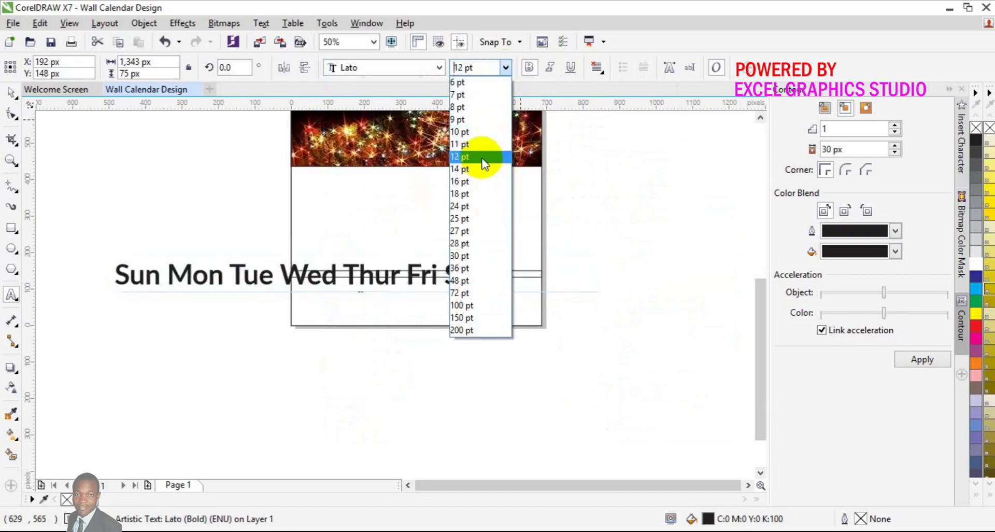
pyautogui.click(480, 132)
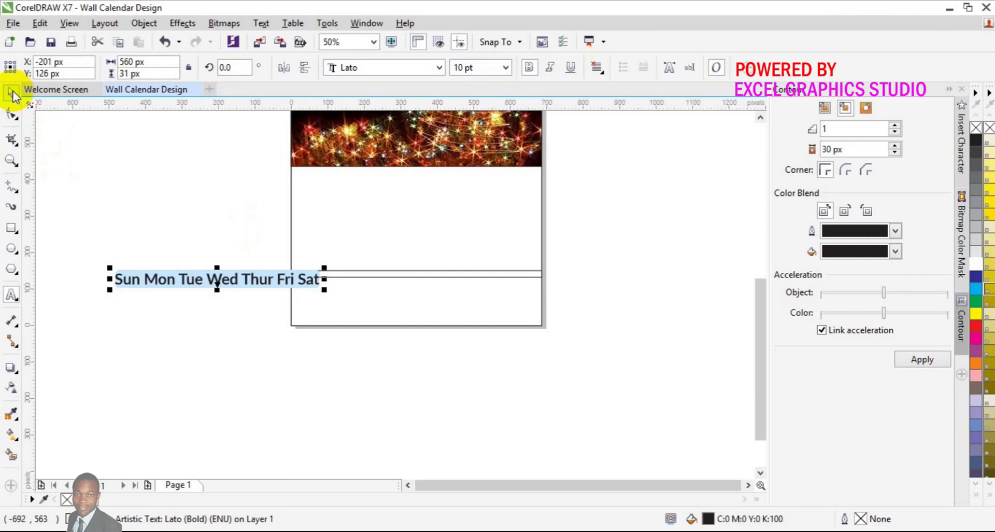
# Step: Centre the weekday text on the page, move it down, and try a 12 pt size
pyautogui.click(13, 94)
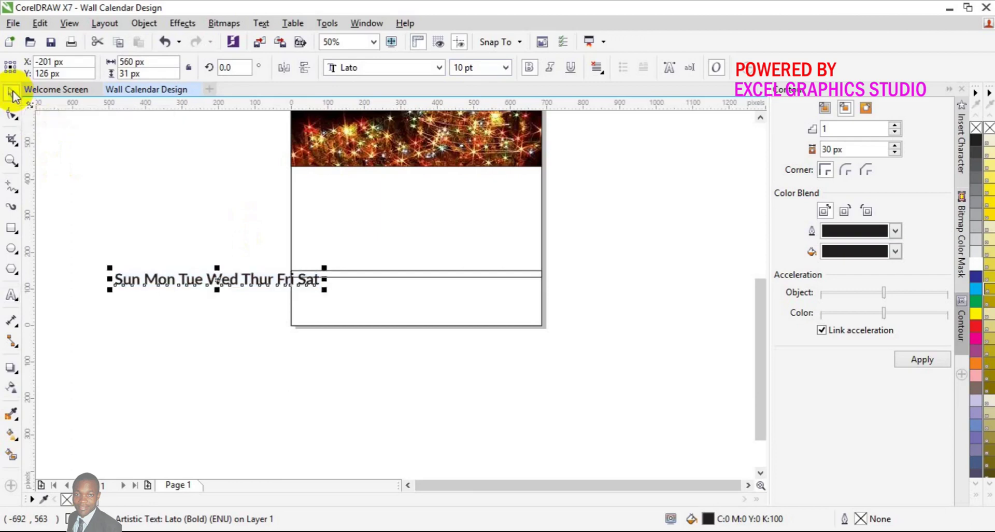
pyautogui.press('p')
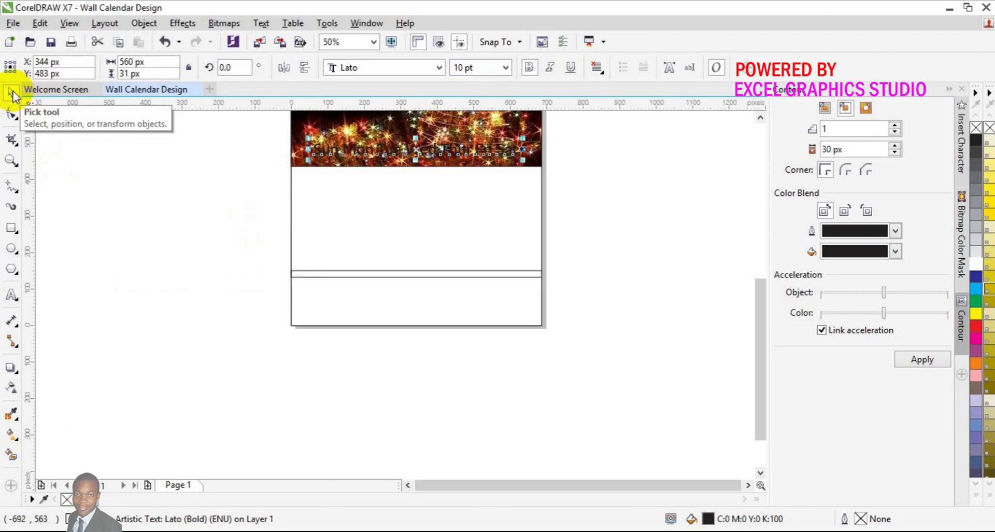
pyautogui.press('Down')
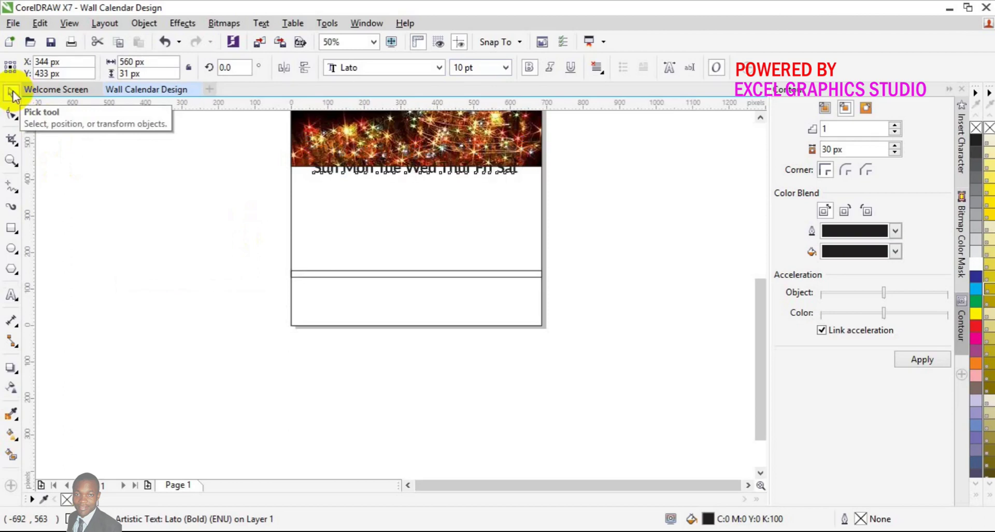
pyautogui.press('Down')
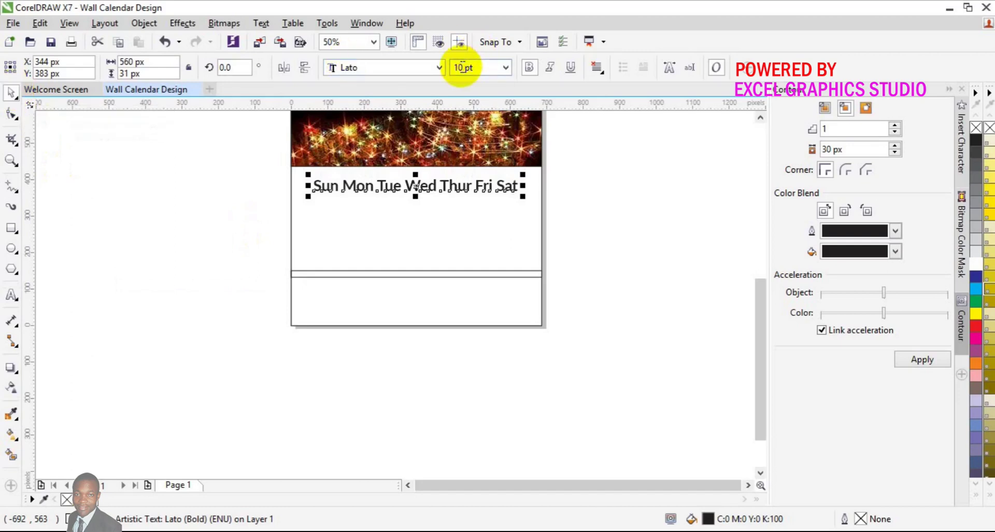
pyautogui.doubleClick(461, 66)
pyautogui.write('12')
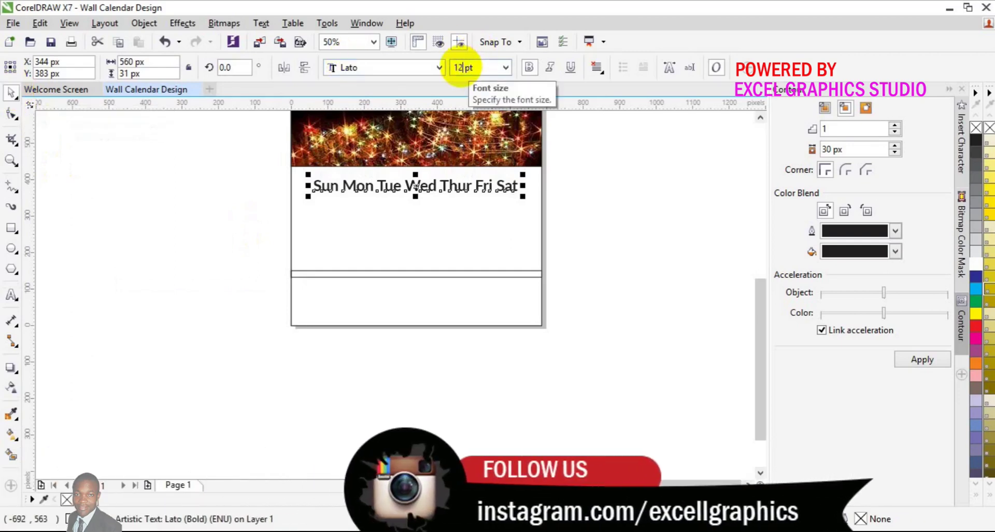
pyautogui.press('Return')
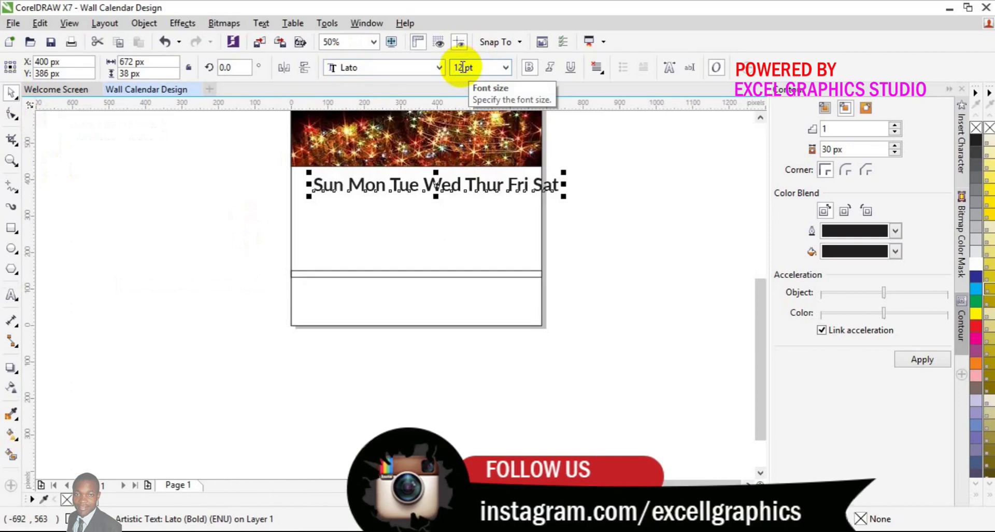
pyautogui.click(459, 66)
pyautogui.press('p')
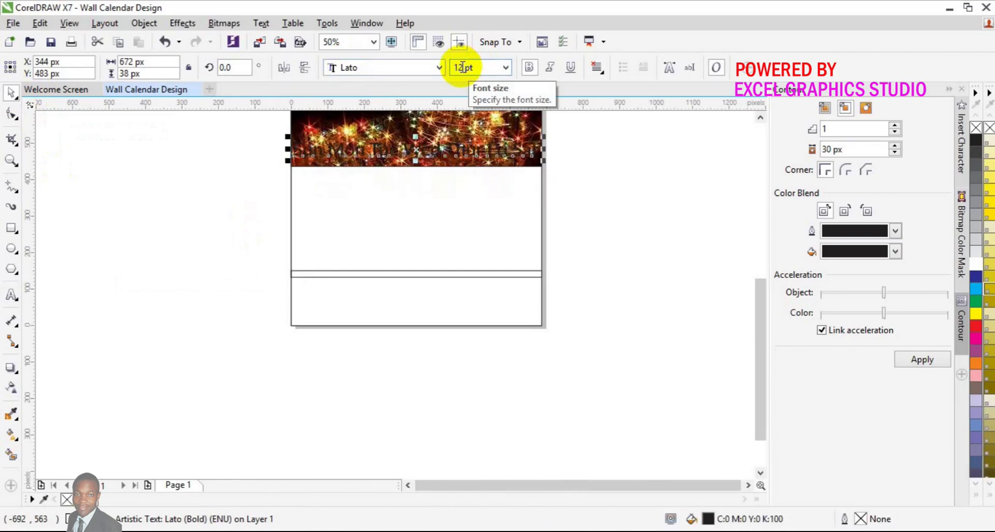
# Step: Resize the weekday text to 11 pt, recentre it, and nudge it just below the header
pyautogui.click(461, 67)
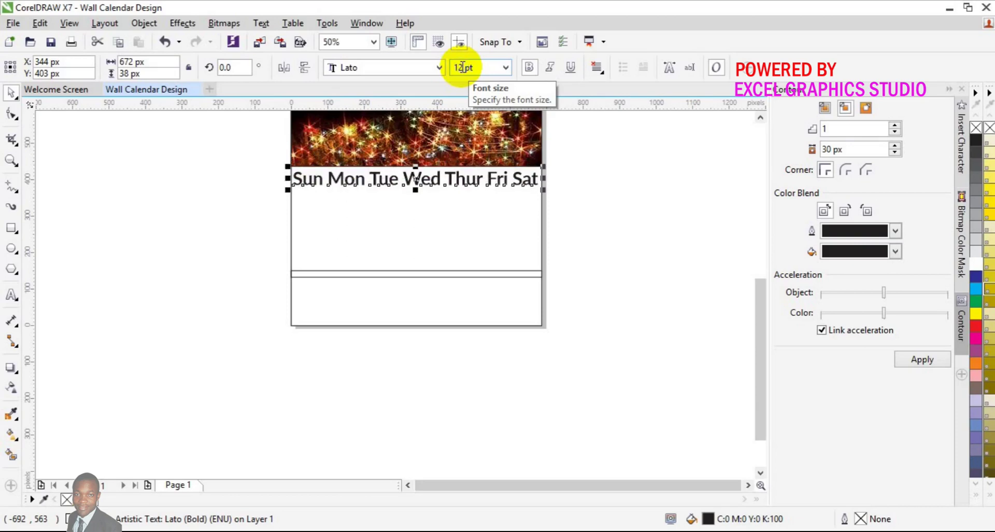
pyautogui.tripleClick(462, 66)
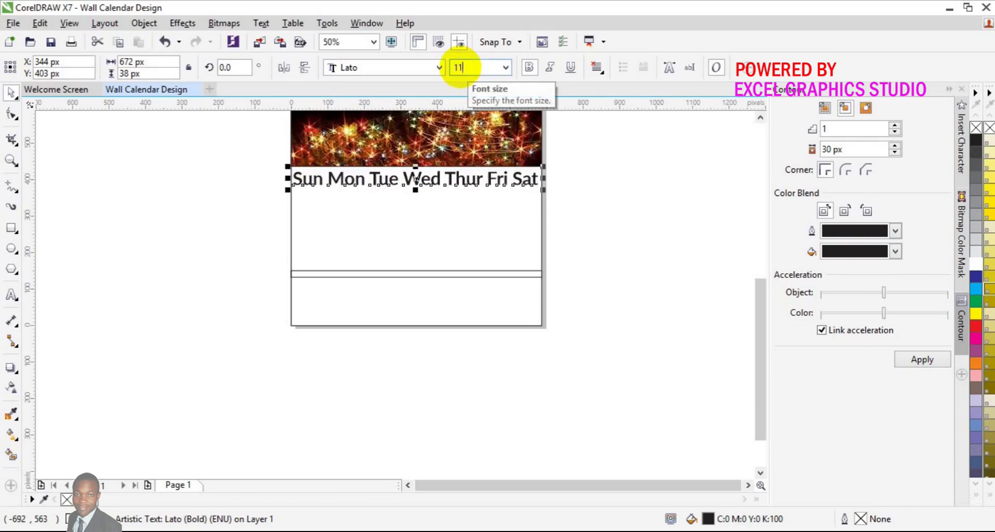
pyautogui.write('11')
pyautogui.press('Return')
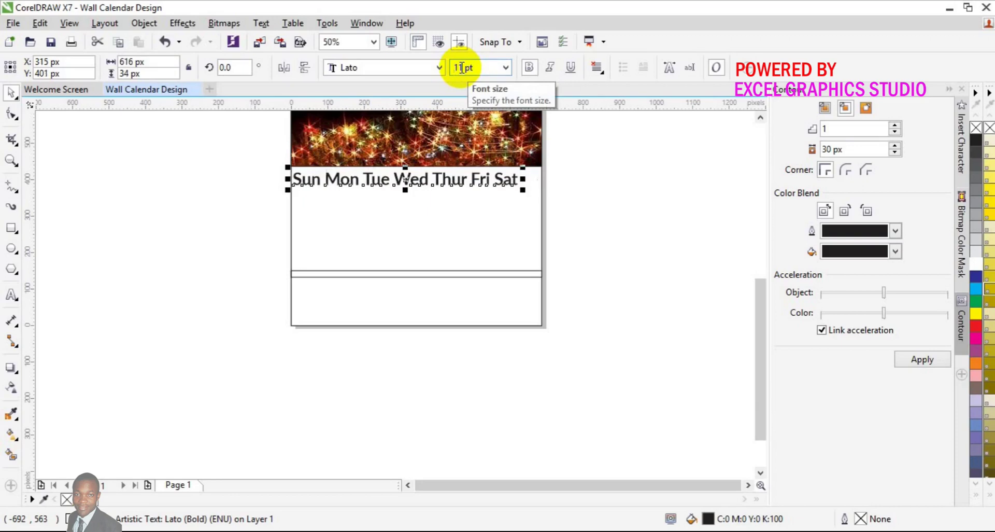
pyautogui.press('p')
pyautogui.click(461, 67)
pyautogui.press('Down')
pyautogui.press('Down')
pyautogui.press('Down')
pyautogui.press('Down')
pyautogui.press('Down')
pyautogui.press('Down')
pyautogui.press('Down')
pyautogui.press('Down')
pyautogui.press('Down')
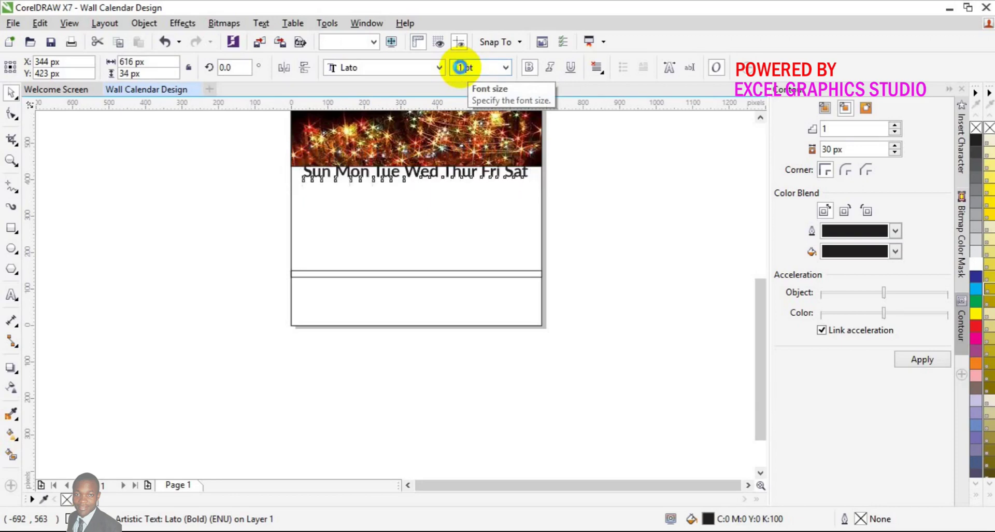
pyautogui.press('Down')
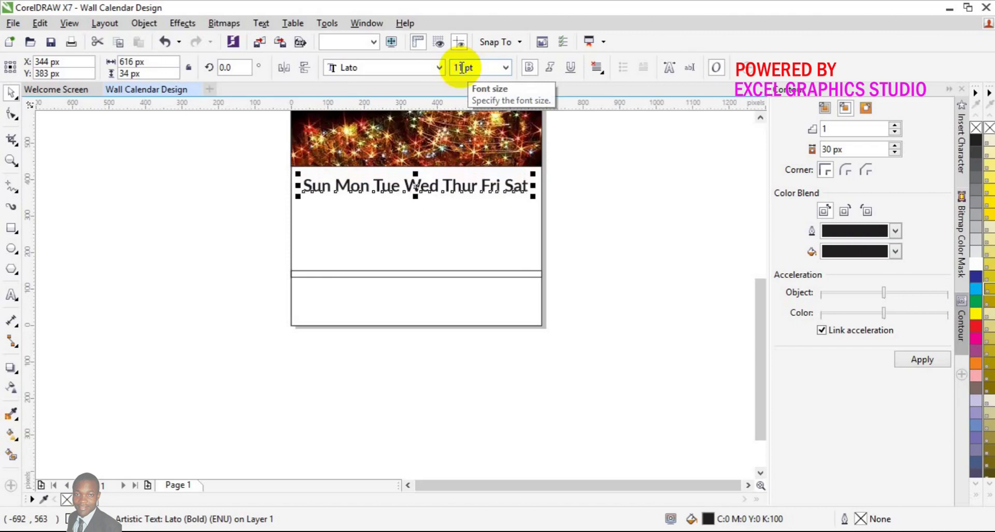
pyautogui.click(639, 260)
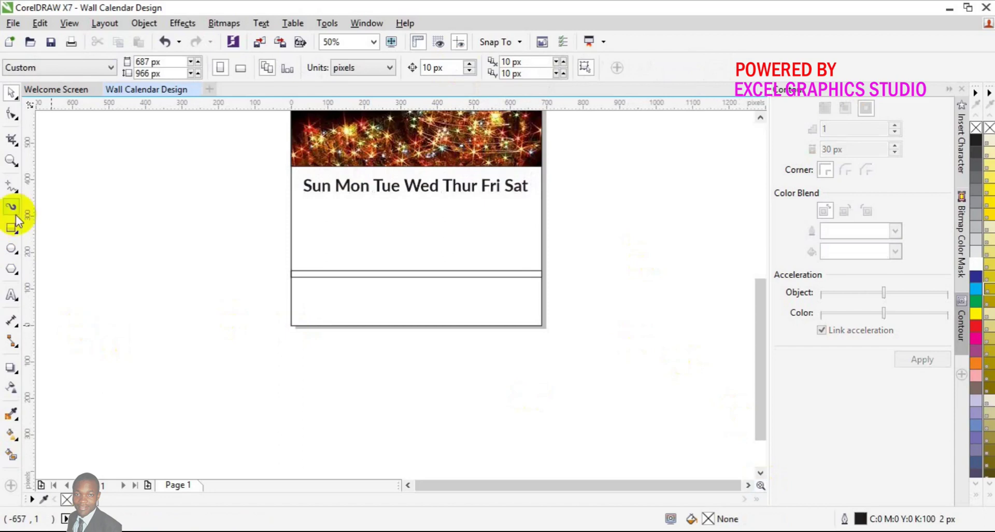
# Step: Make the divider band white with no outline, then draw a rectangle from the header to the page bottom
pyautogui.click(384, 270)
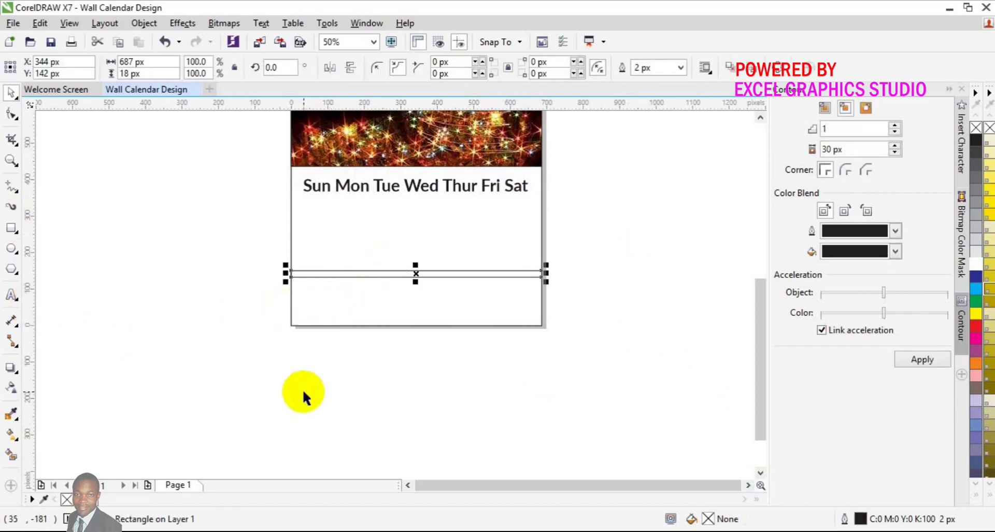
pyautogui.click(100, 499)
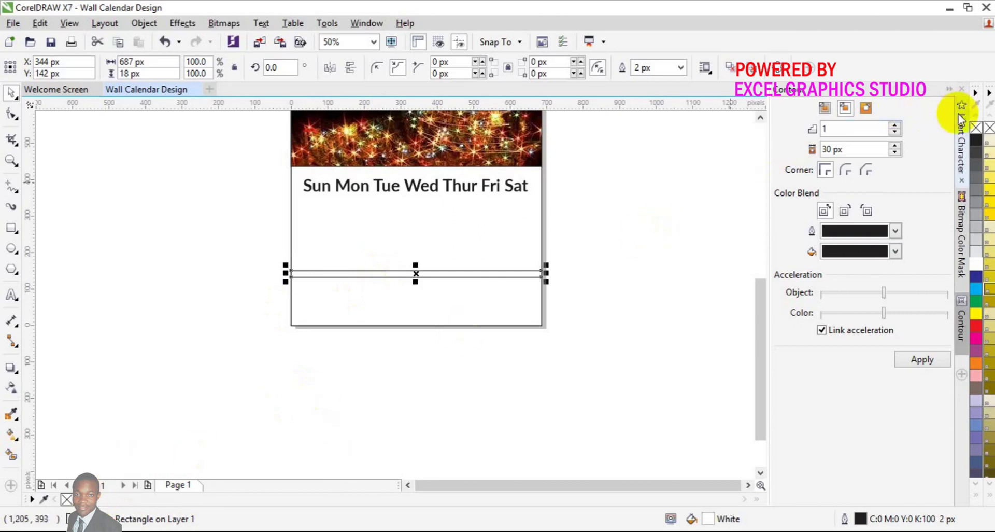
pyautogui.rightClick(976, 129)
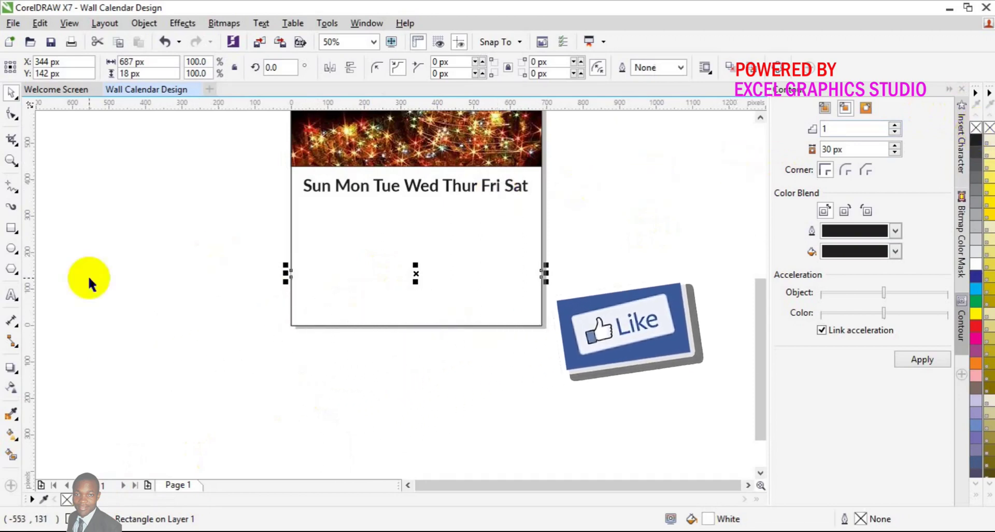
pyautogui.click(11, 236)
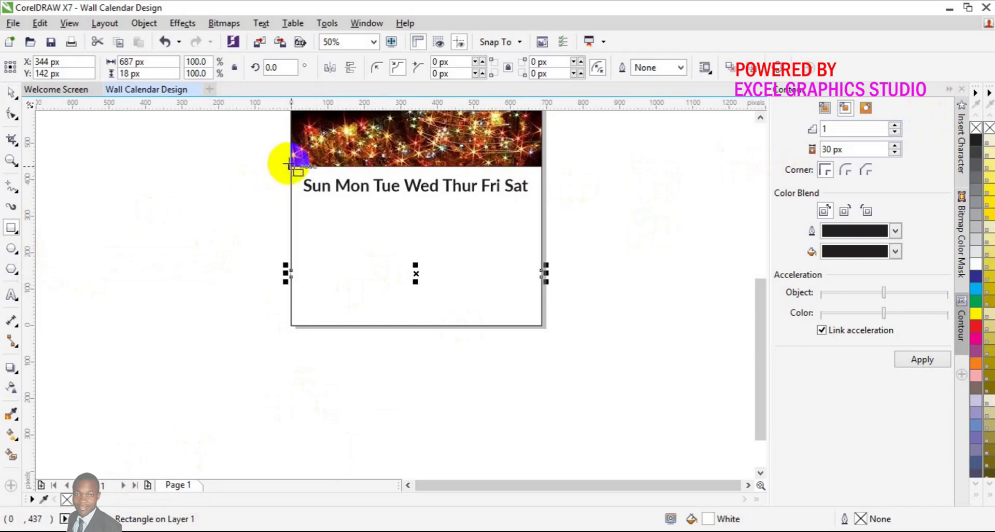
pyautogui.moveTo(291, 166)
pyautogui.mouseDown()
pyautogui.moveTo(388, 191)
pyautogui.moveTo(487, 244)
pyautogui.moveTo(527, 280)
pyautogui.moveTo(541, 326)
pyautogui.mouseUp()
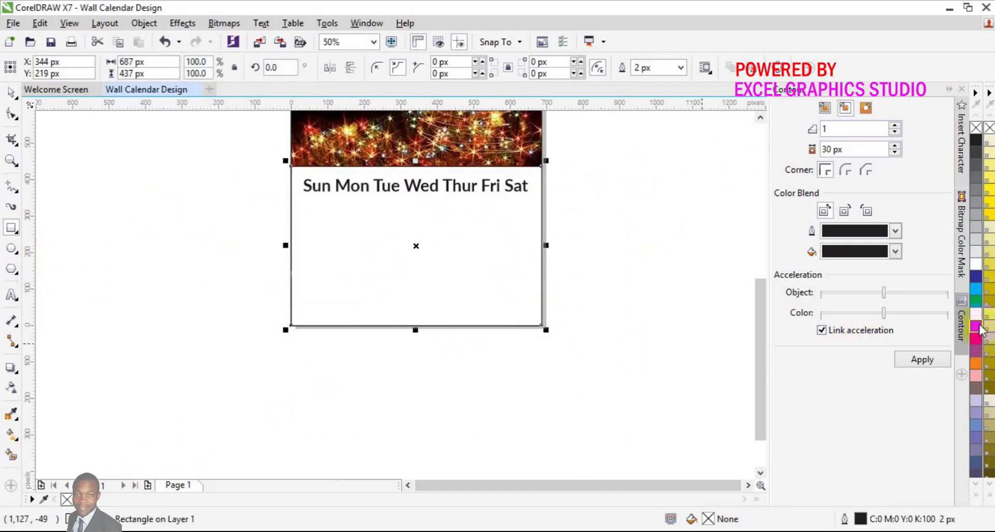
# Step: Fill the new rectangle red, send it to the back of the layer, and remove its outline
pyautogui.click(977, 326)
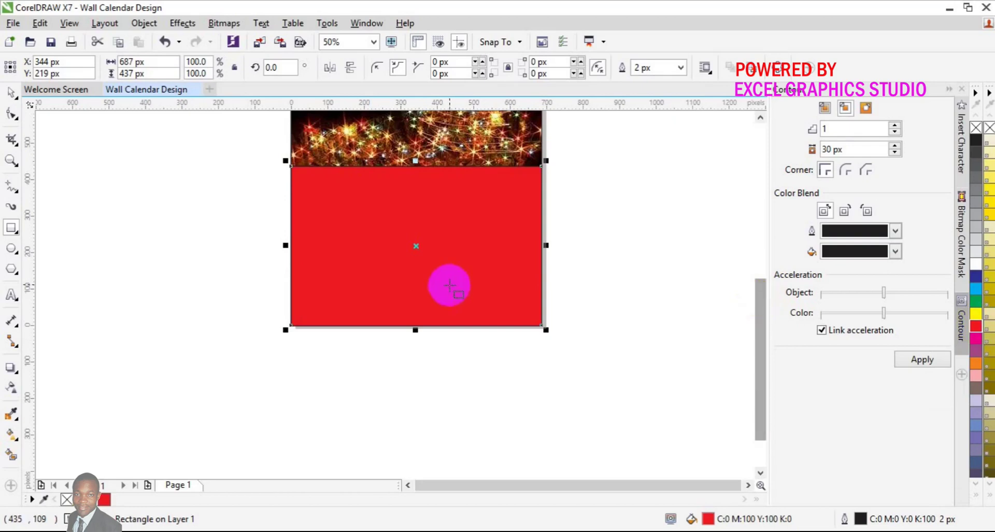
pyautogui.rightClick(416, 271)
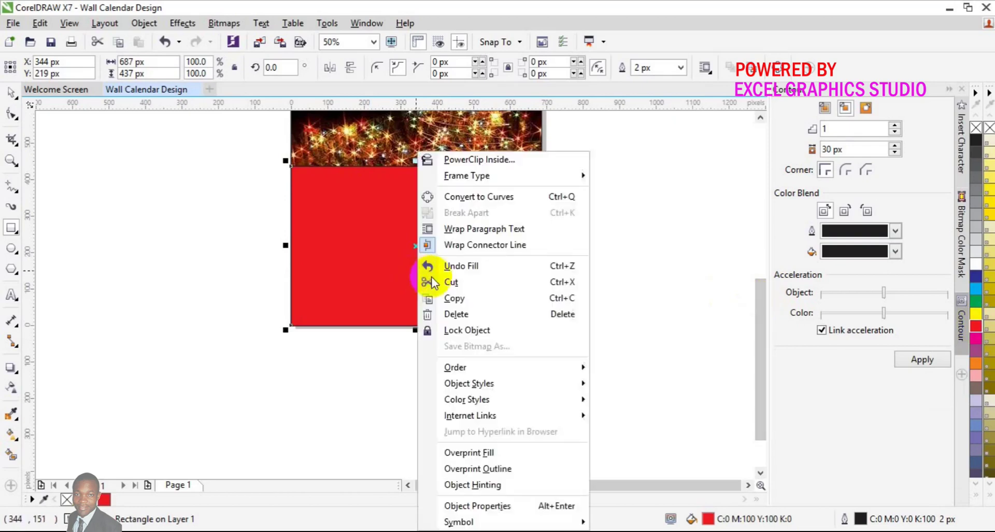
pyautogui.moveTo(481, 413)
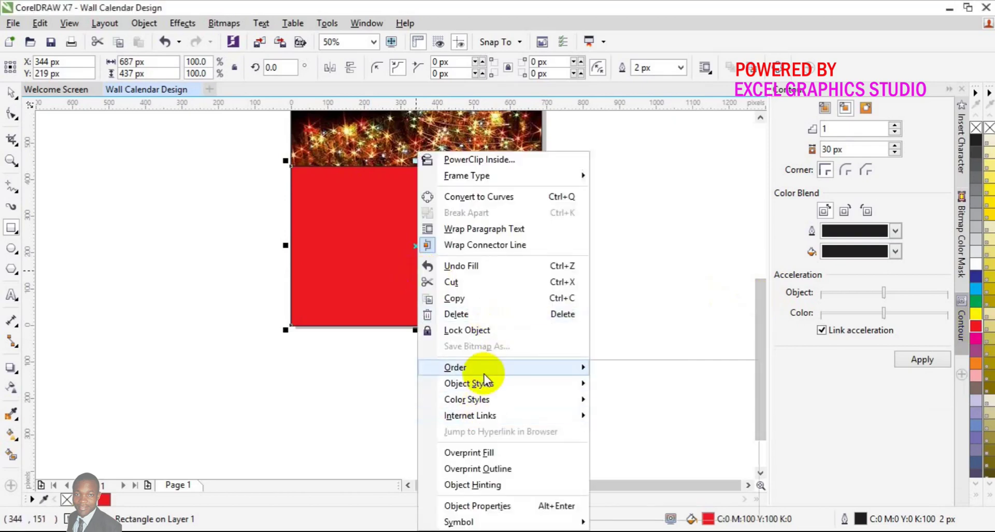
pyautogui.moveTo(474, 369)
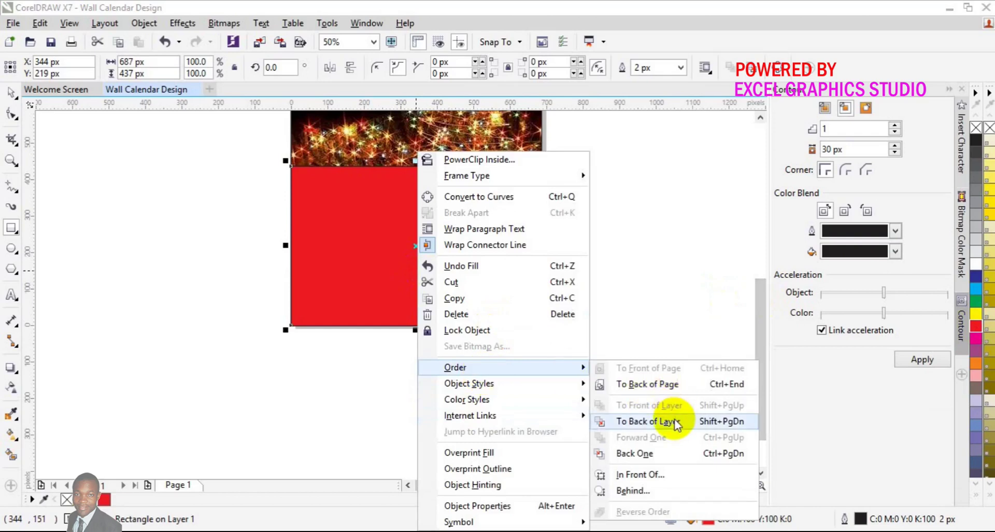
pyautogui.click(676, 424)
pyautogui.click(396, 300)
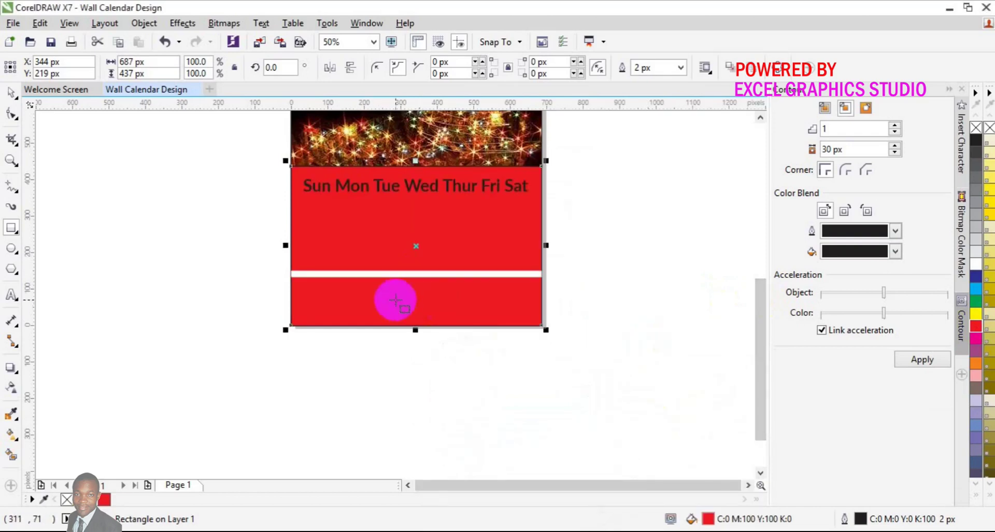
pyautogui.rightClick(975, 128)
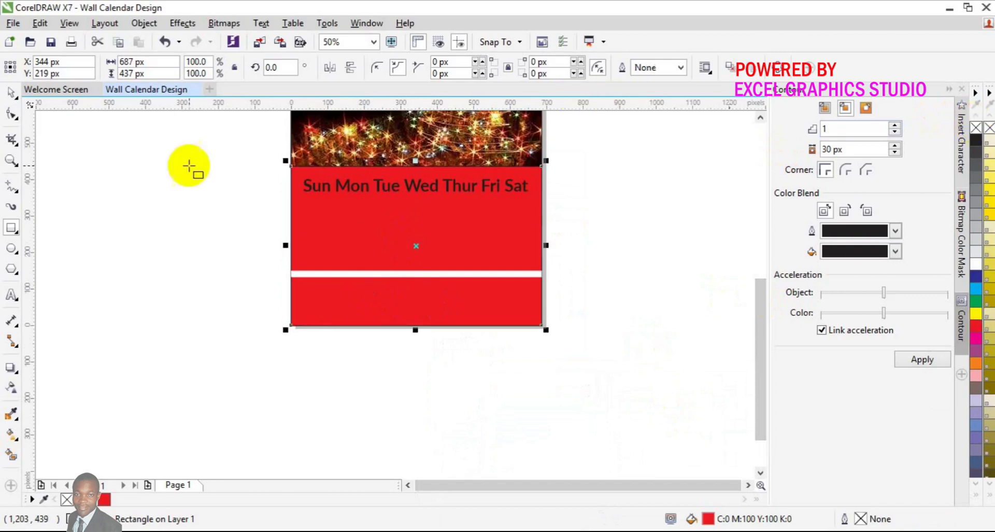
pyautogui.click(11, 93)
pyautogui.click(166, 228)
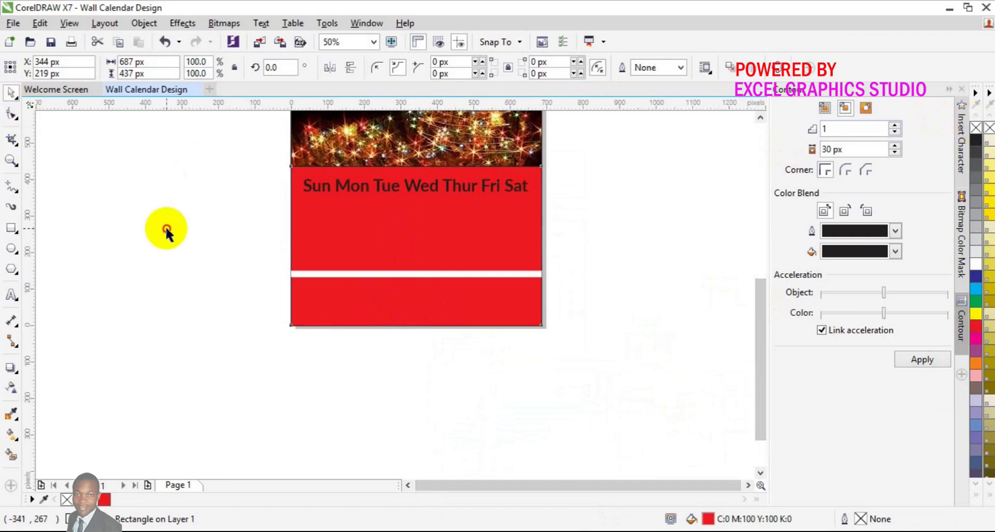
pyautogui.click(760, 118)
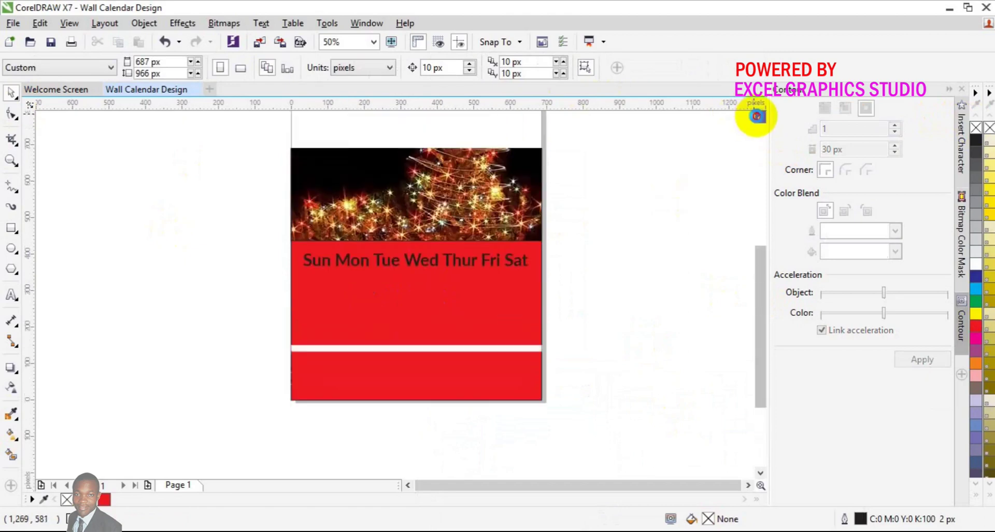
# Step: Colour the Sun Mon Tue Wed Thur Fri Sat weekday row yellow
pyautogui.click(416, 261)
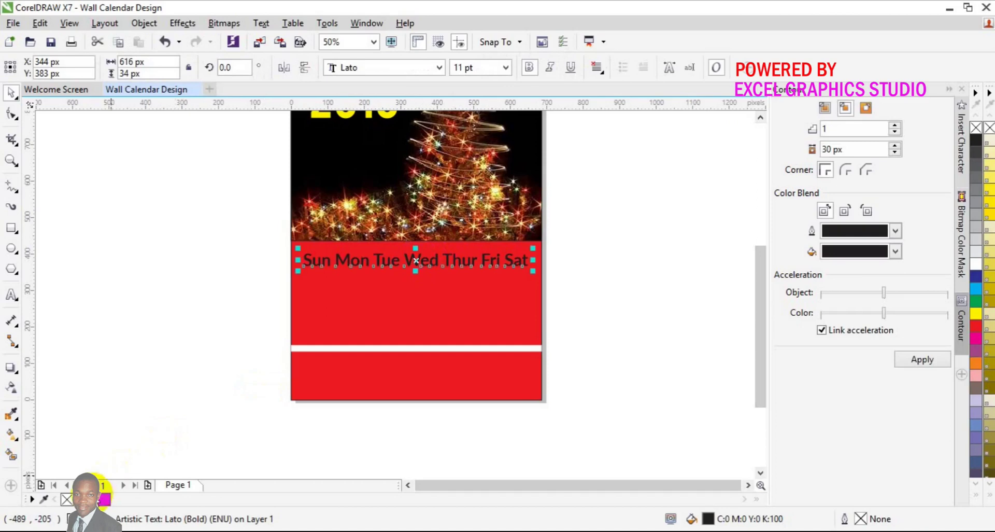
pyautogui.click(78, 499)
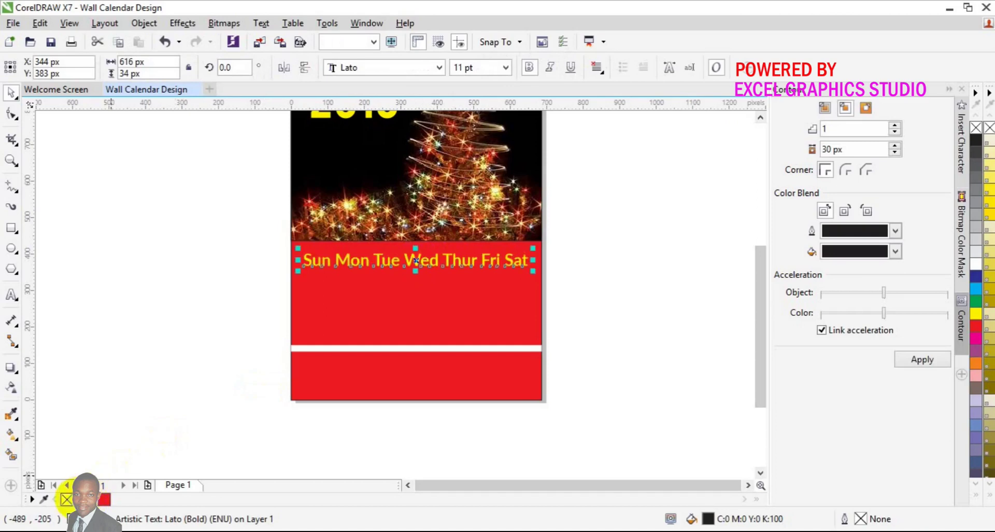
pyautogui.click(182, 356)
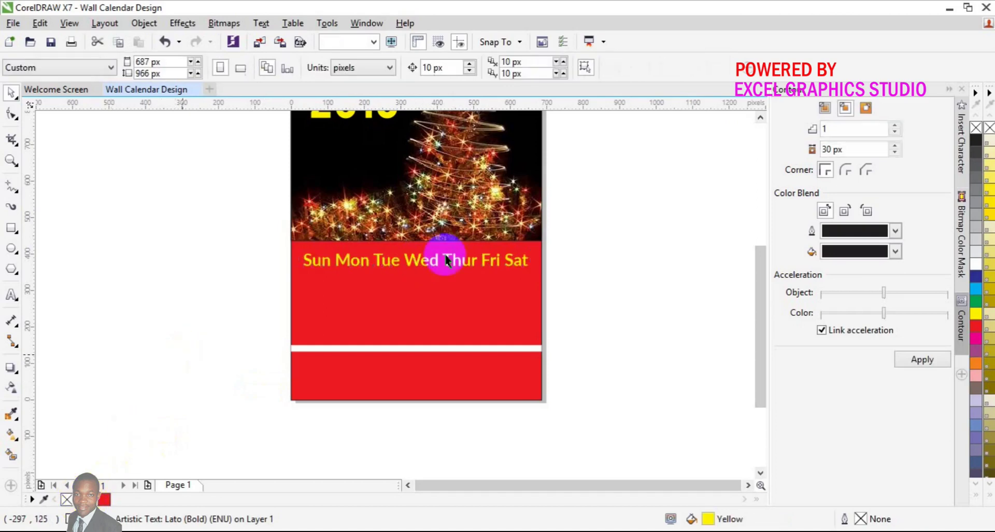
pyautogui.click(760, 117)
pyautogui.click(761, 117)
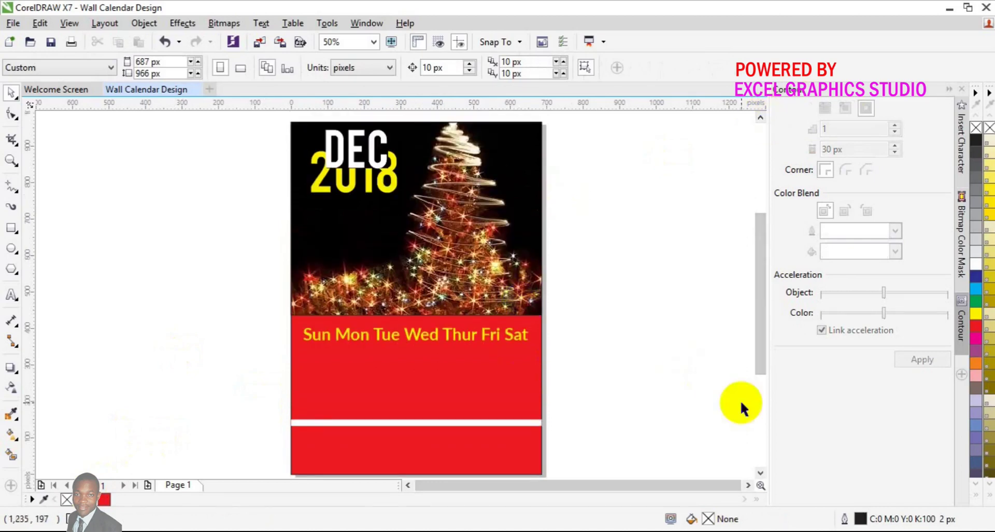
pyautogui.click(760, 472)
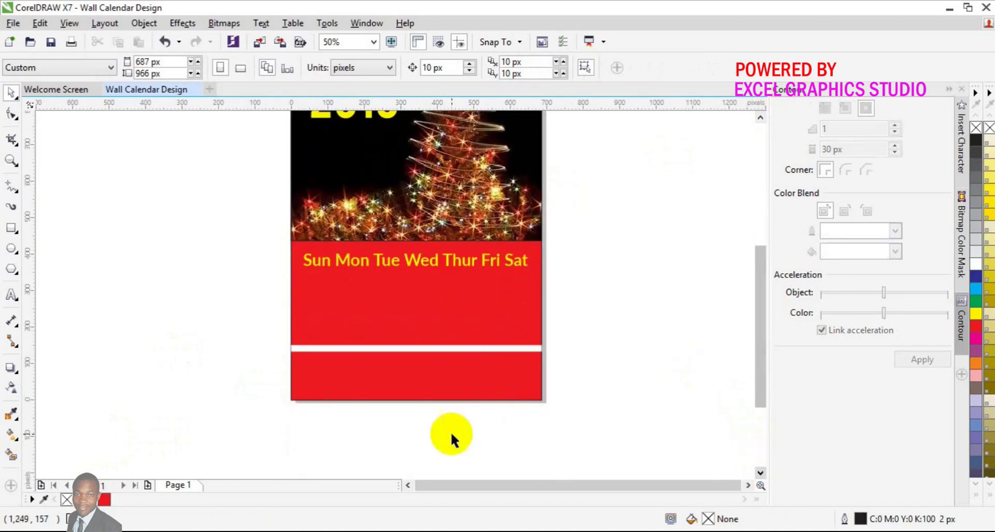
pyautogui.click(12, 293)
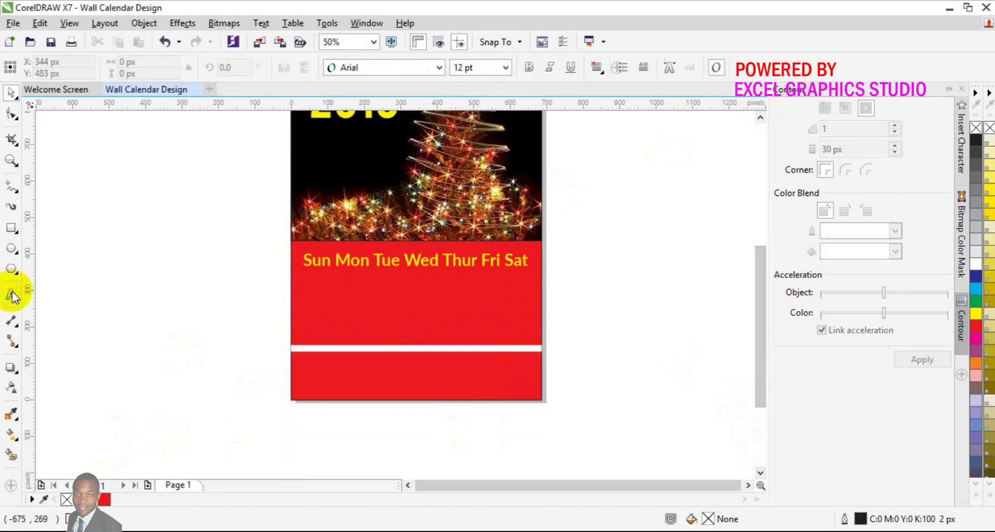
# Step: Type 'EXCEL GRAPHICS STUDIO' as a new text object left of the page
pyautogui.click(99, 340)
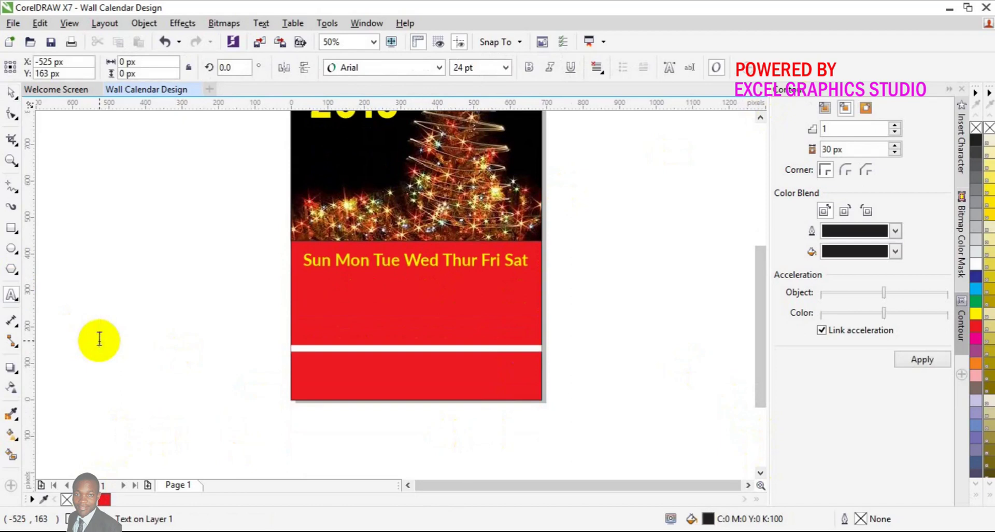
pyautogui.write('EXCE')
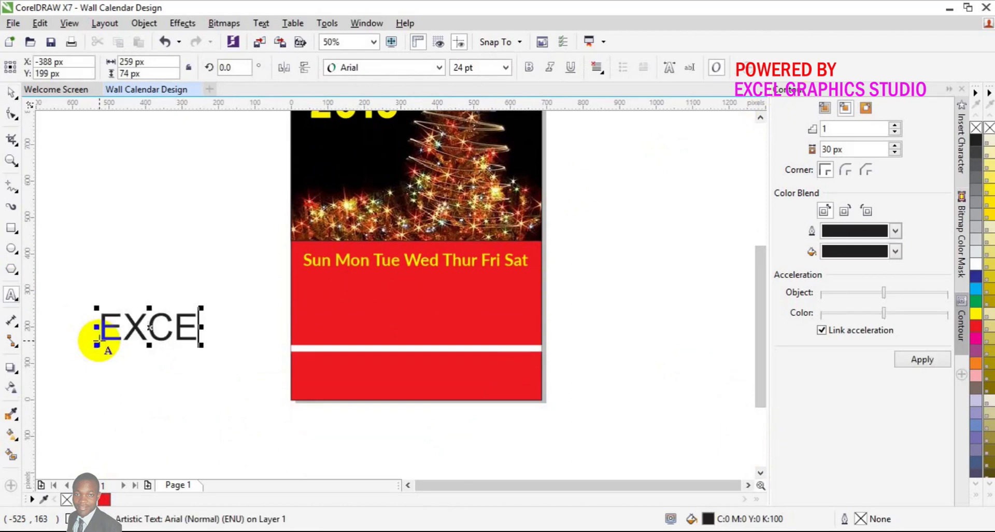
pyautogui.write('L GRAP')
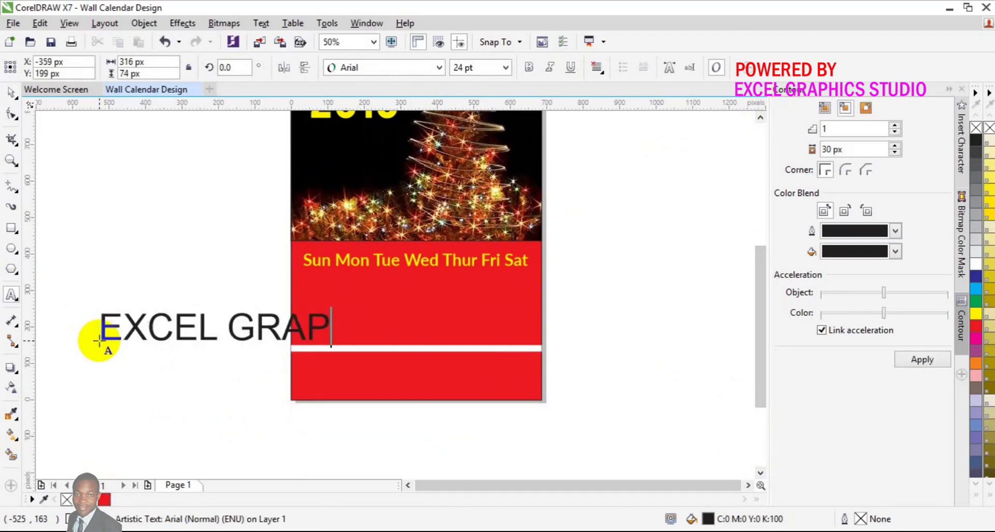
pyautogui.write('HICS')
pyautogui.press('Escape')
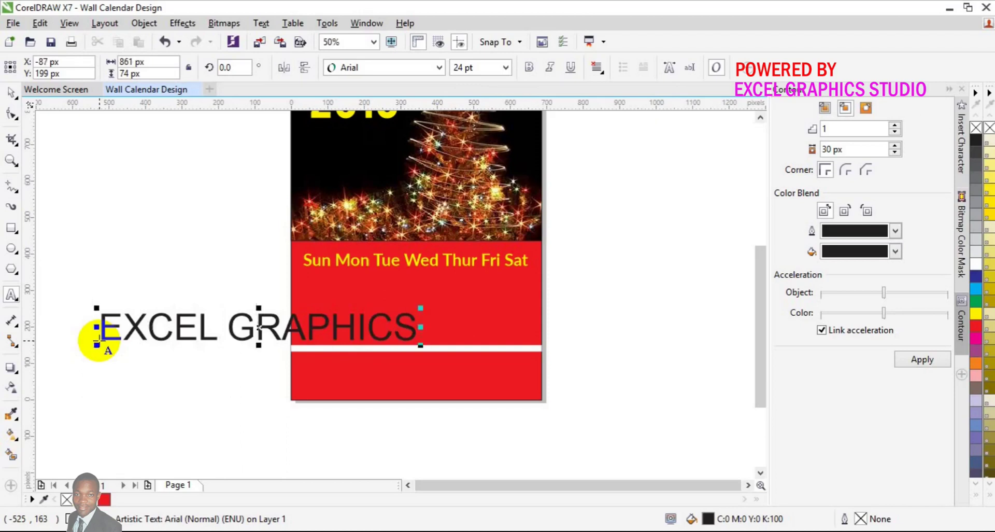
pyautogui.write('STUDI')
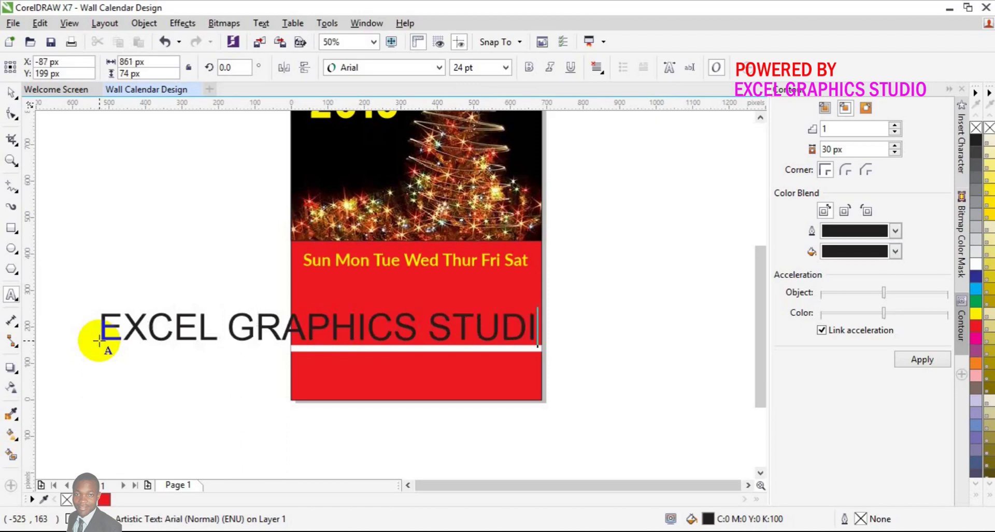
pyautogui.write('O')
# Step: Set the studio name in Bebas at 14 pt
pyautogui.hotkey('ctrl', 'a')
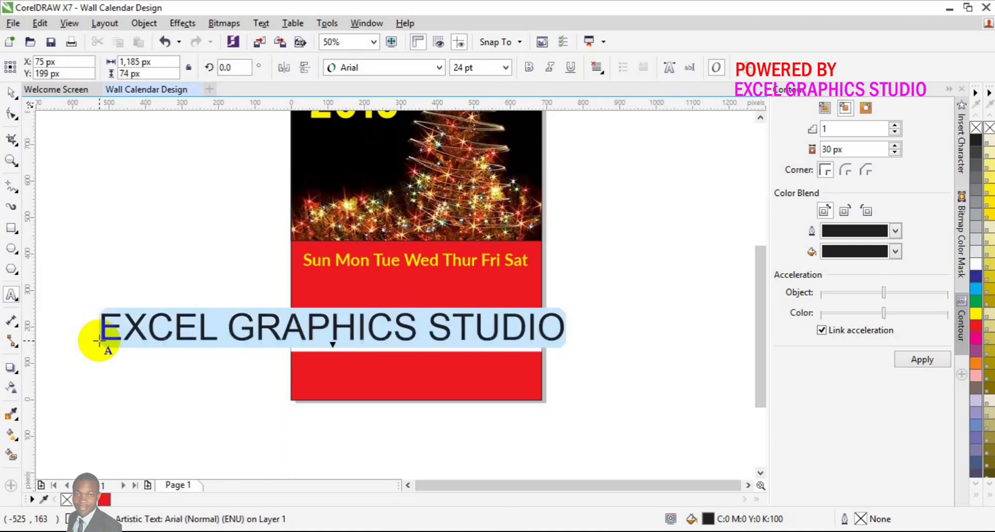
pyautogui.click(438, 67)
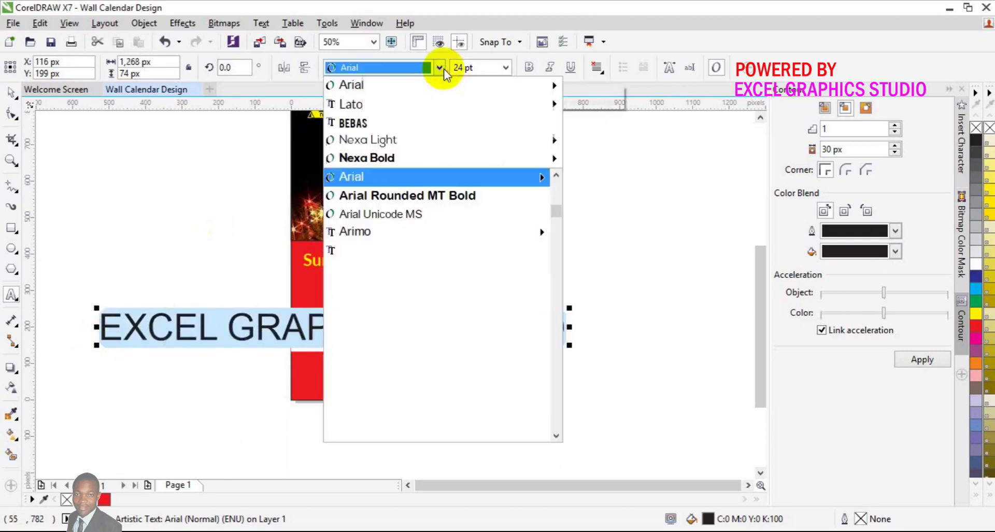
pyautogui.click(418, 122)
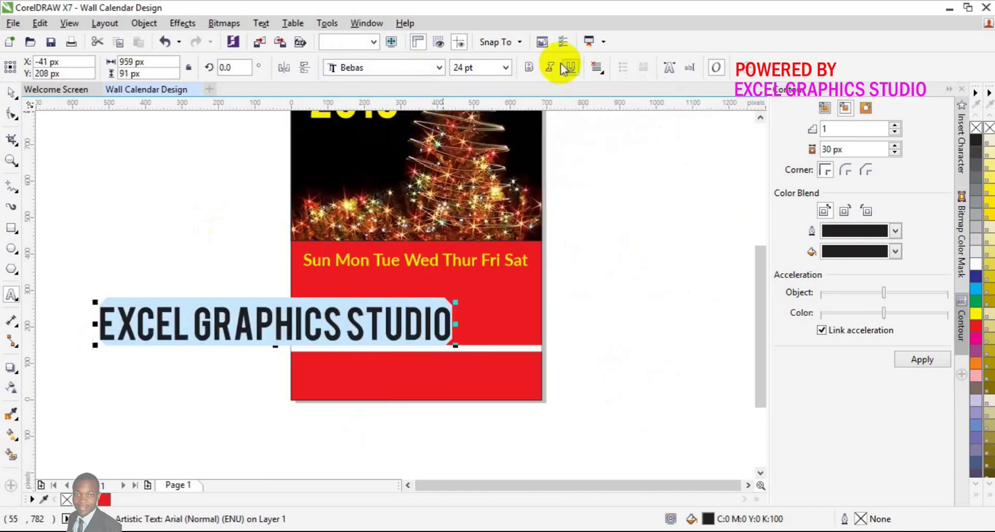
pyautogui.click(506, 68)
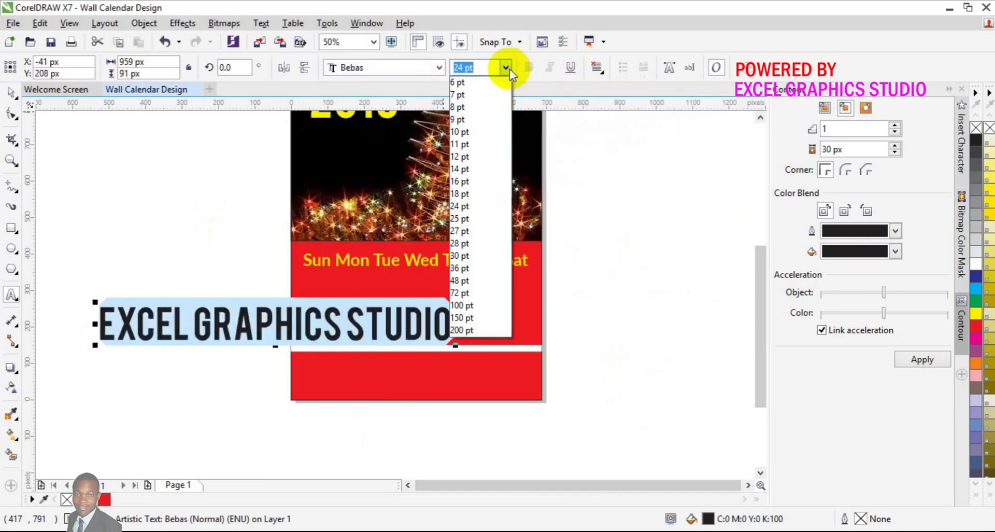
pyautogui.click(481, 169)
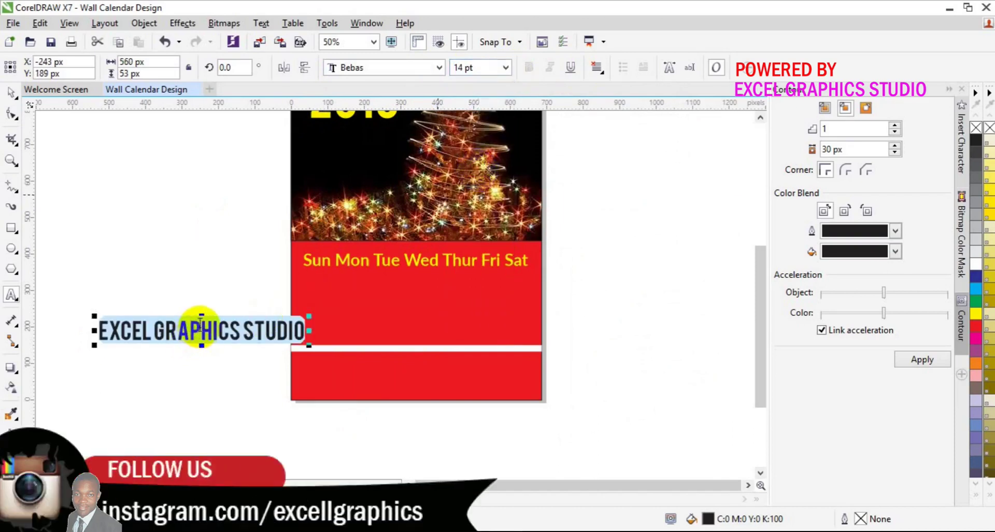
# Step: Move the studio name onto the red band at 12 pt, centred just below the white strip
pyautogui.moveTo(201, 328); pyautogui.dragTo(417, 367)
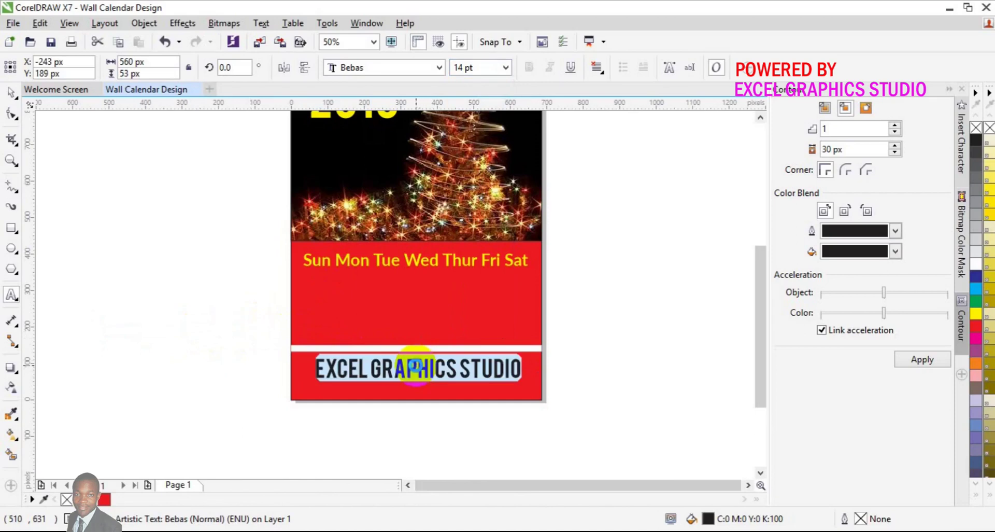
pyautogui.click(507, 66)
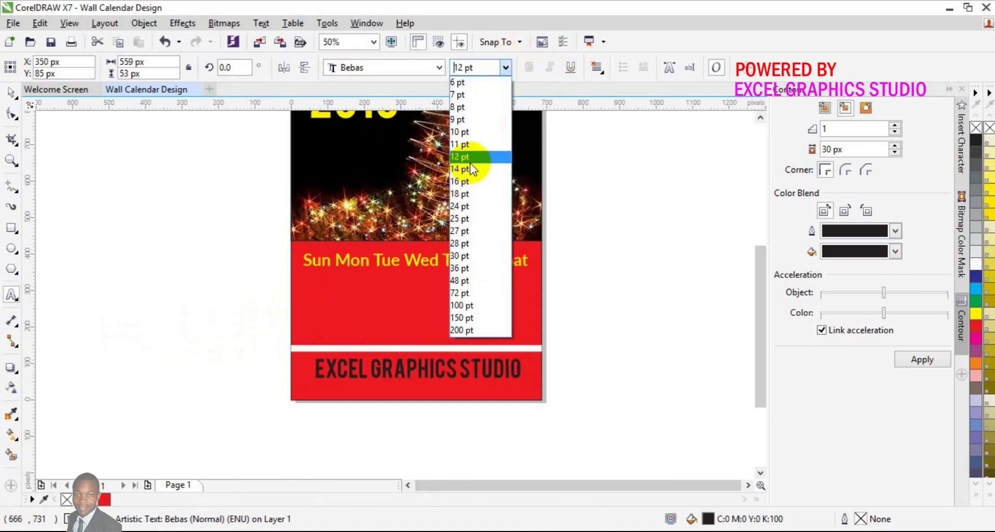
pyautogui.click(470, 159)
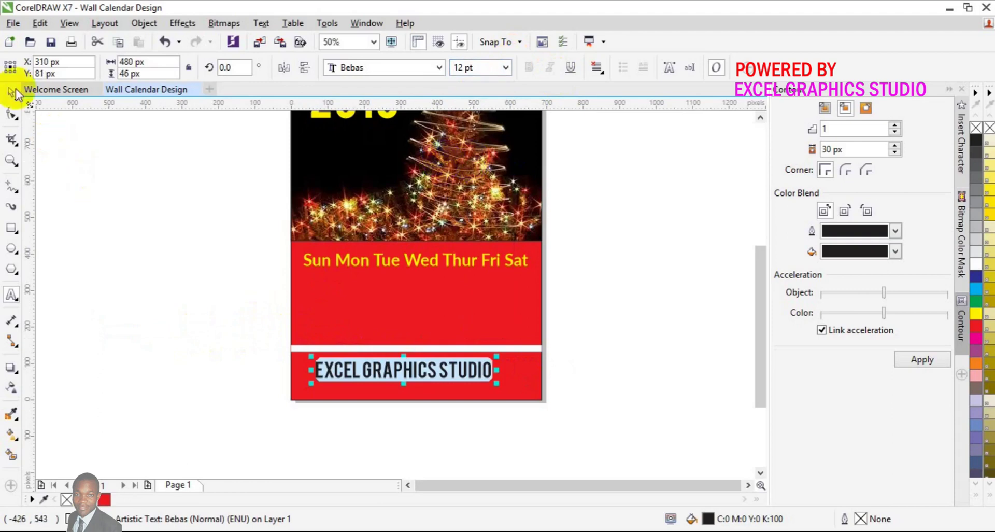
pyautogui.click(12, 92)
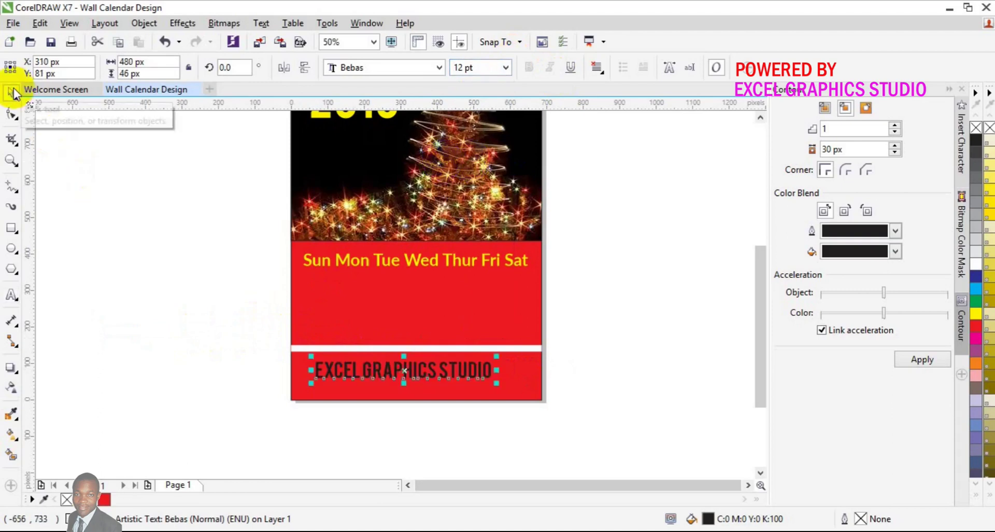
pyautogui.press('p')
pyautogui.press('Down')
pyautogui.press('Down')
pyautogui.press('Down')
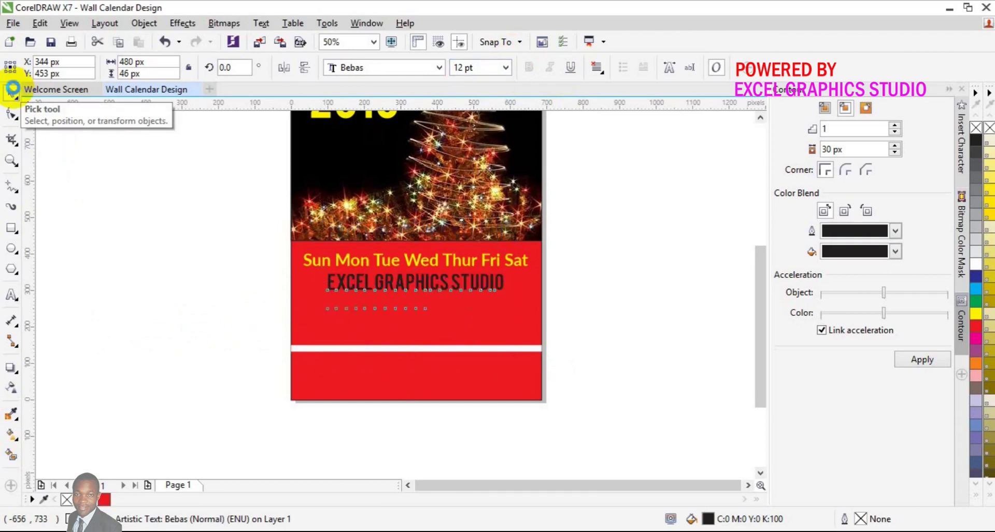
pyautogui.press('Down')
pyautogui.press('Down')
pyautogui.press('Down')
pyautogui.press('Down')
pyautogui.press('Down')
pyautogui.press('Down')
pyautogui.press('Down')
pyautogui.press('Down')
pyautogui.press('Down')
pyautogui.press('Down')
pyautogui.press('Down')
pyautogui.press('Down')
pyautogui.press('Down')
pyautogui.press('Down')
pyautogui.press('Down')
pyautogui.press('Down')
pyautogui.press('Down')
pyautogui.press('Down')
pyautogui.press('Down')
pyautogui.press('Down')
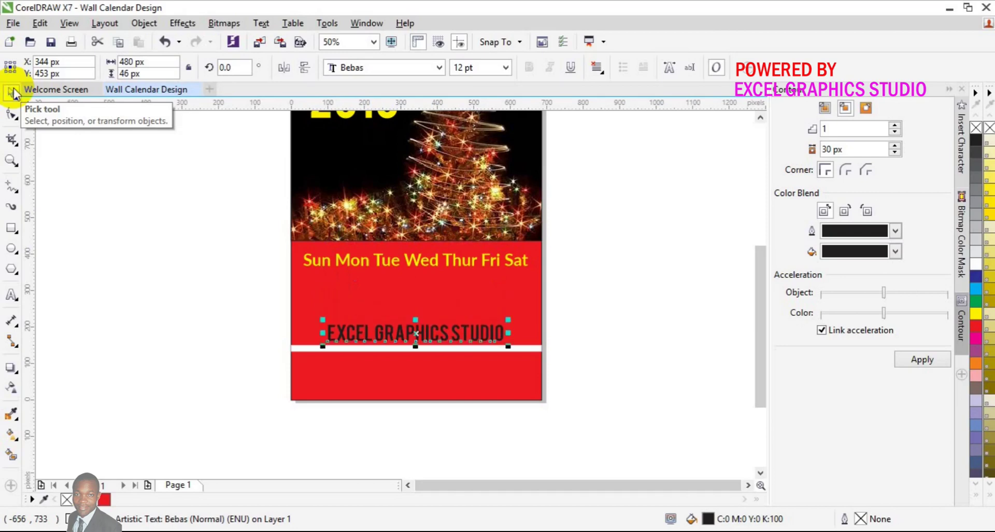
pyautogui.press('Down')
pyautogui.press('Down')
pyautogui.press('Down')
pyautogui.press('Down')
pyautogui.press('Down')
pyautogui.press('Down')
pyautogui.press('Down')
pyautogui.press('Down')
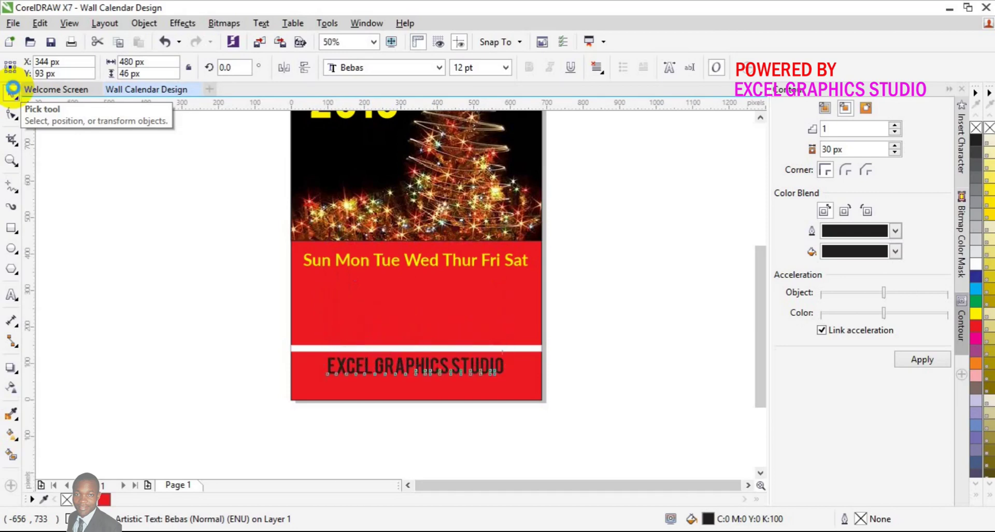
pyautogui.press('Up')
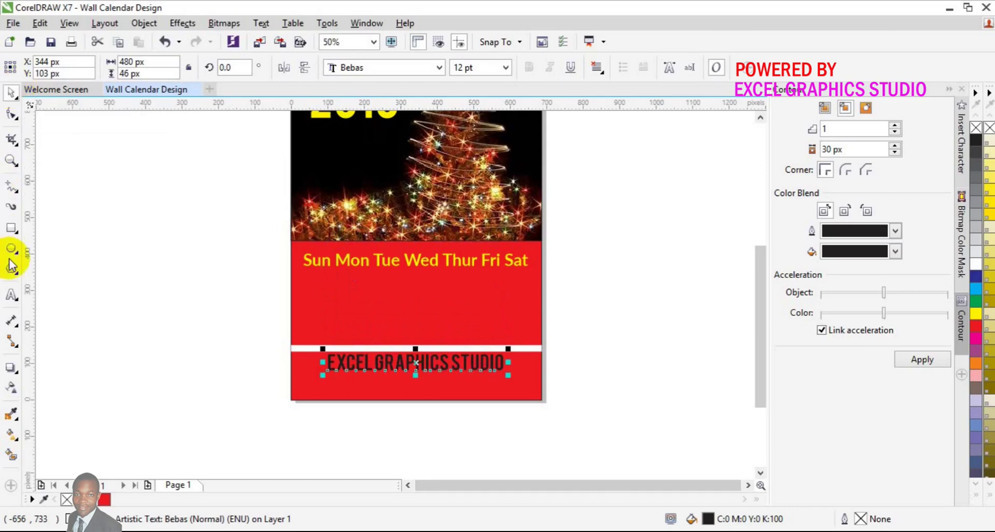
# Step: Colour the word STUDIO white, leaving EXCEL GRAPHICS dark
pyautogui.click(10, 296)
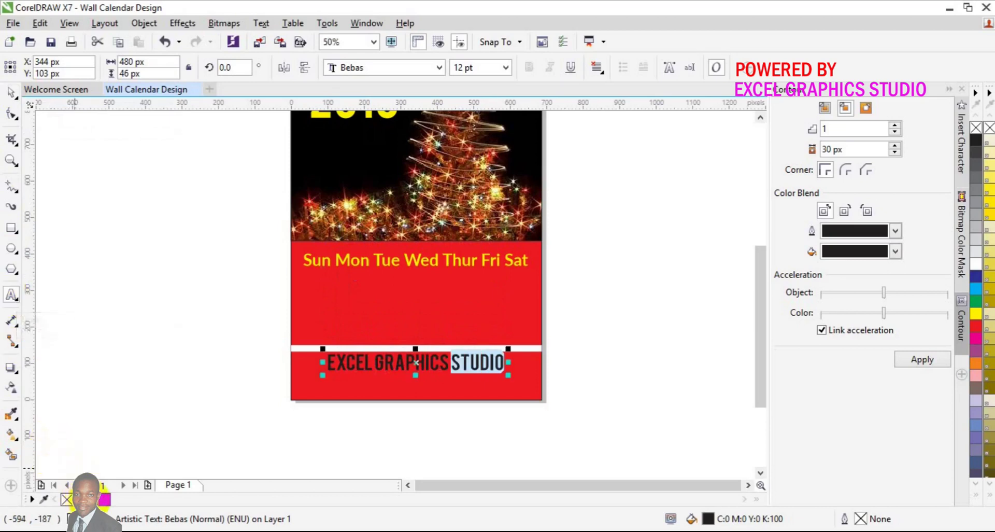
pyautogui.click(9, 95)
pyautogui.click(68, 217)
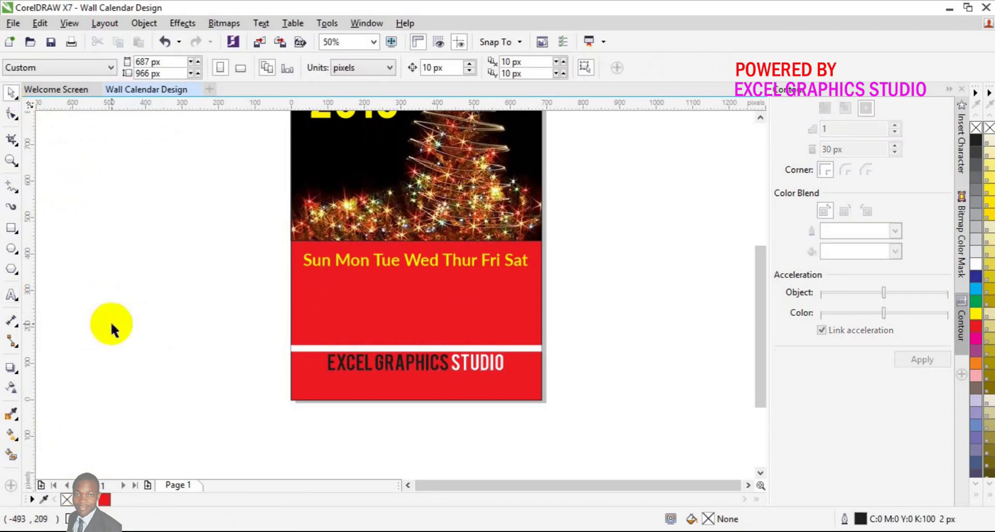
# Step: Start a text block left of the page with the Tel: phone number line
pyautogui.click(12, 296)
pyautogui.click(120, 384)
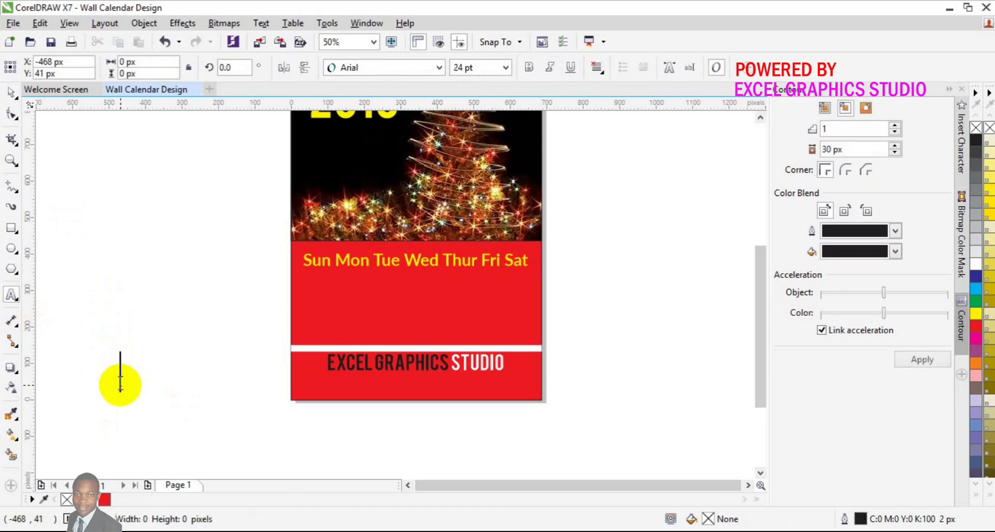
pyautogui.write('tE')
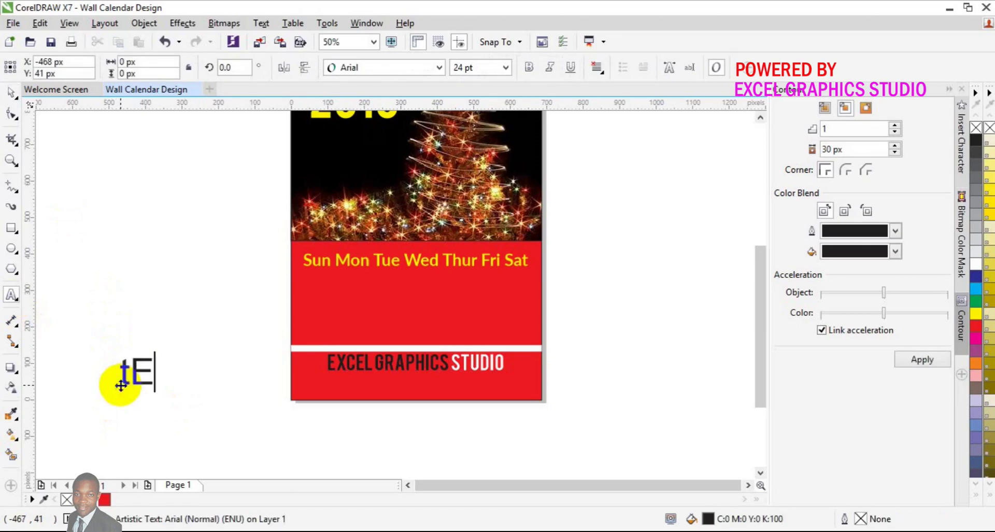
pyautogui.press('BackSpace')
pyautogui.press('BackSpace')
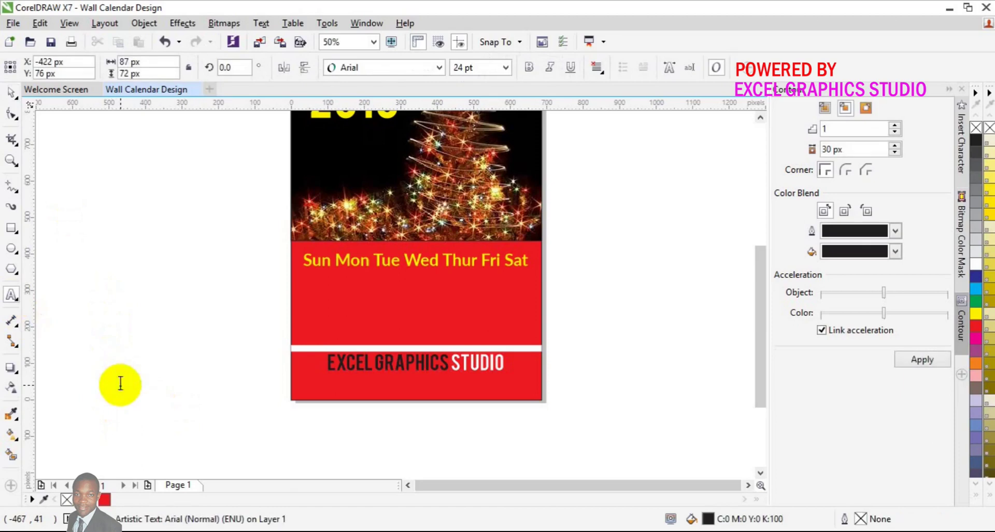
pyautogui.write('Tel:')
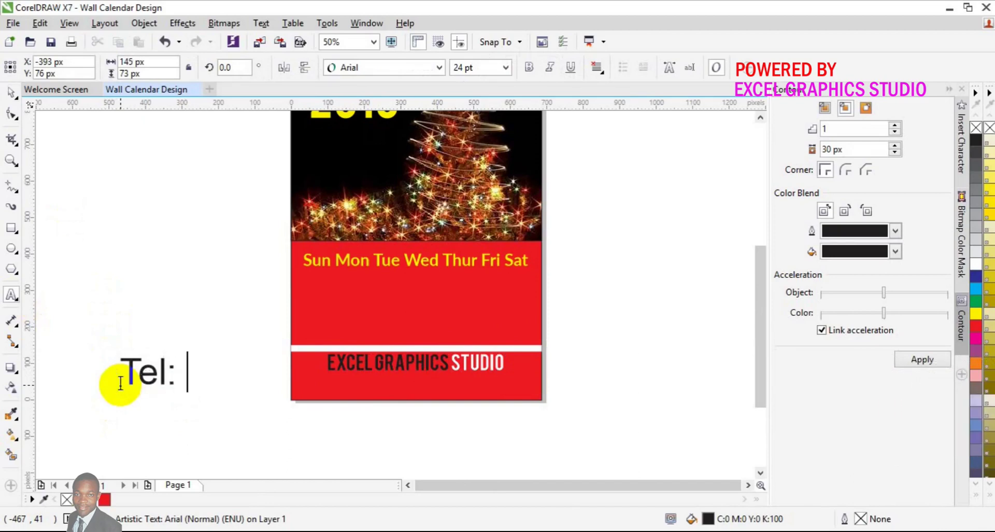
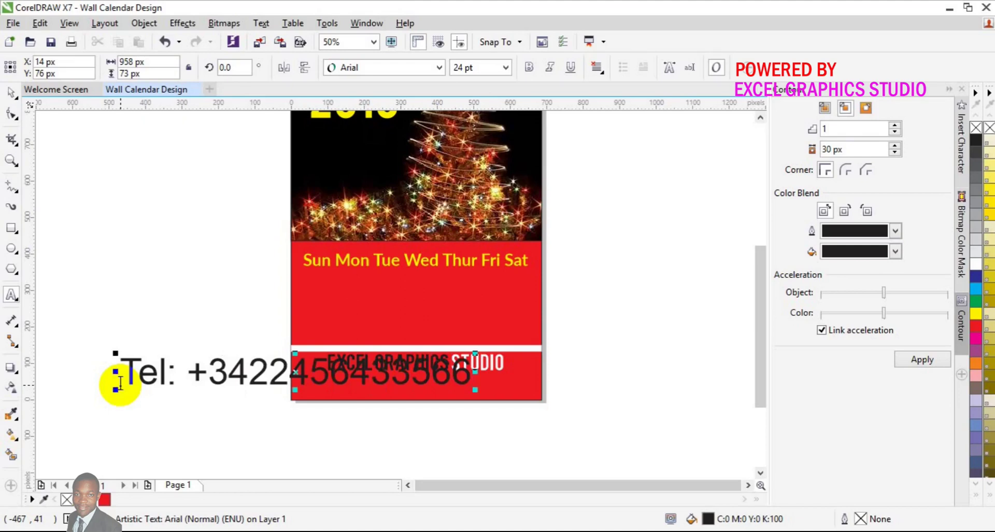
pyautogui.press('Return')
# Step: Add the Email: line and the Address: placeholder line, then select all contact text
pyautogui.write('E')
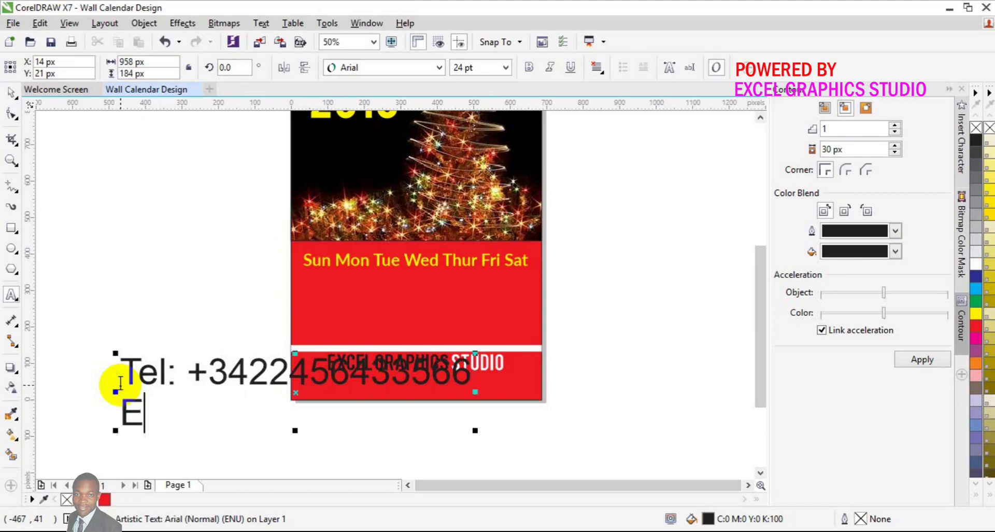
pyautogui.write('mail')
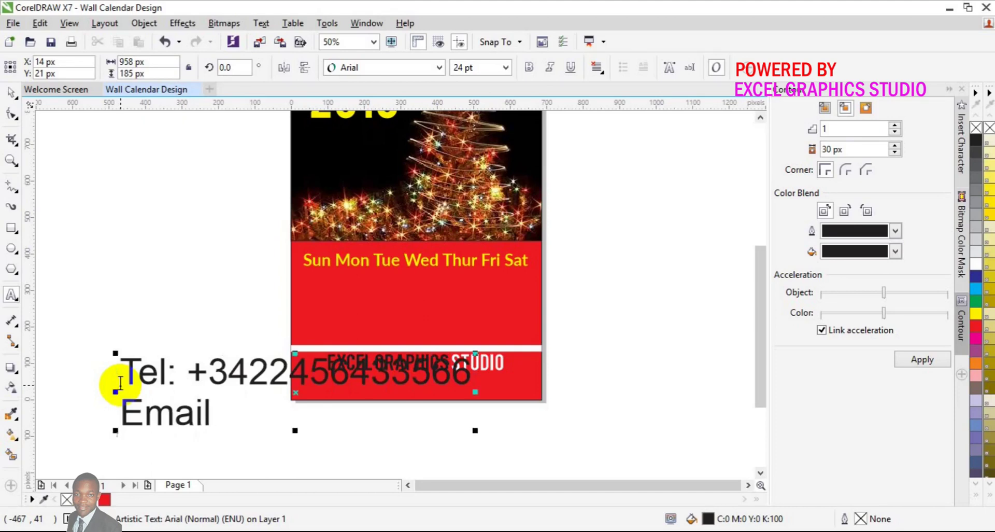
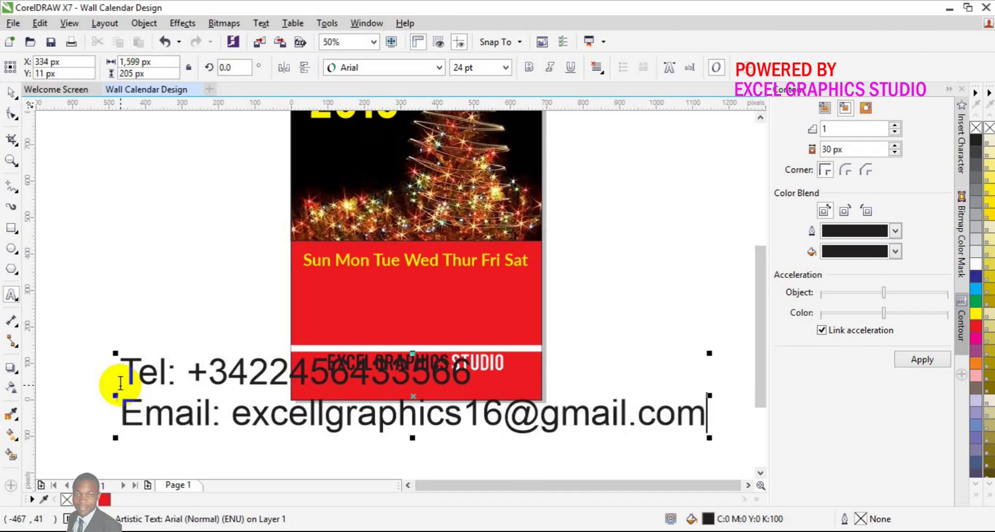
pyautogui.press('Return')
pyautogui.hotkey('ctrl', 'z')
pyautogui.write('Address')
pyautogui.press('Escape')
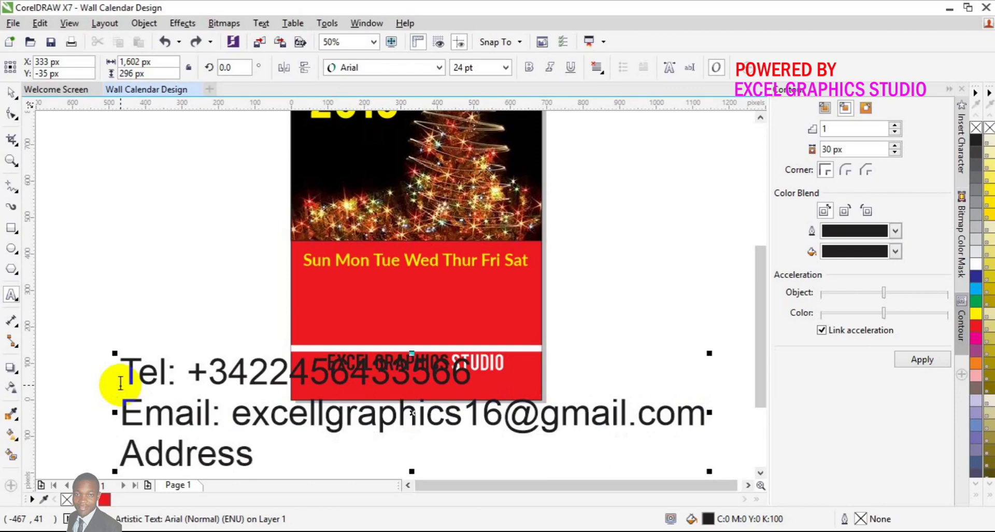
pyautogui.press('Escape')
pyautogui.write('Your Offic')
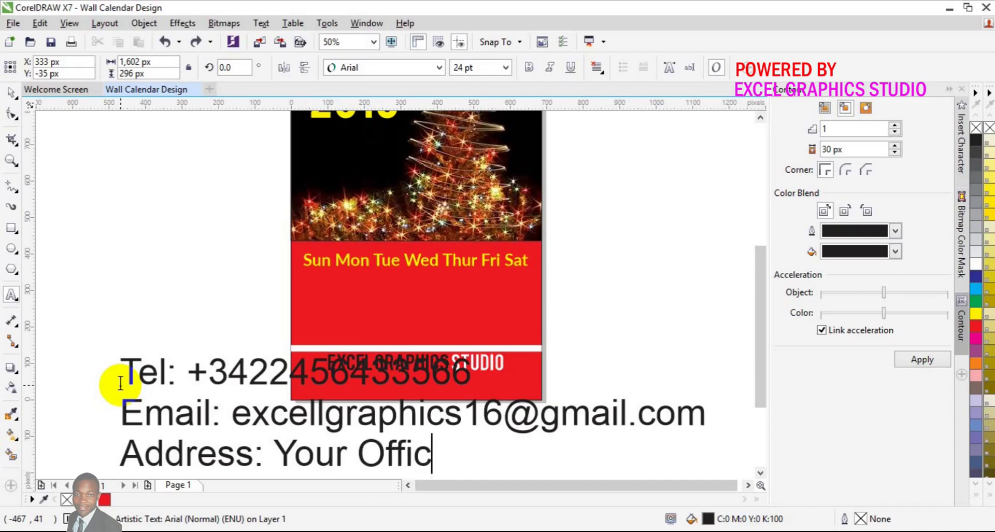
pyautogui.write('e Ad')
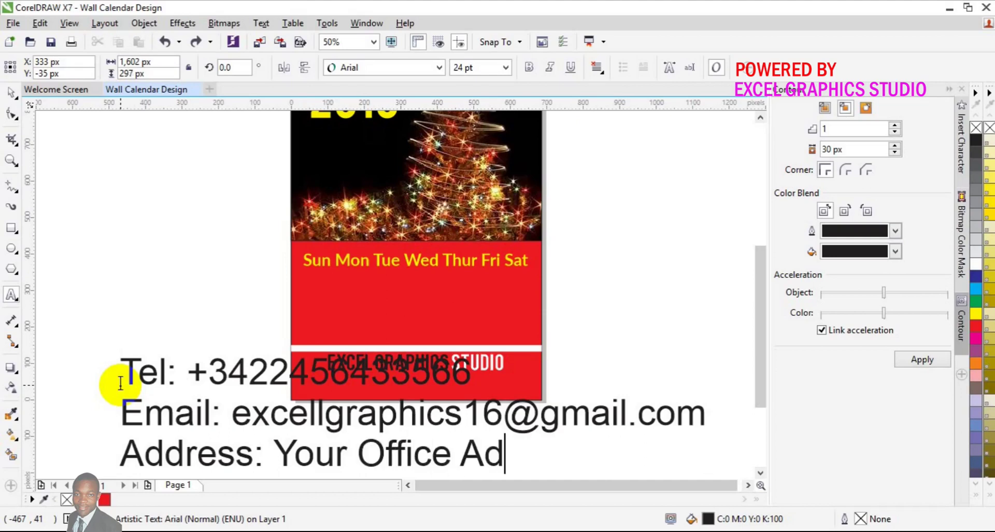
pyautogui.write('dress ')
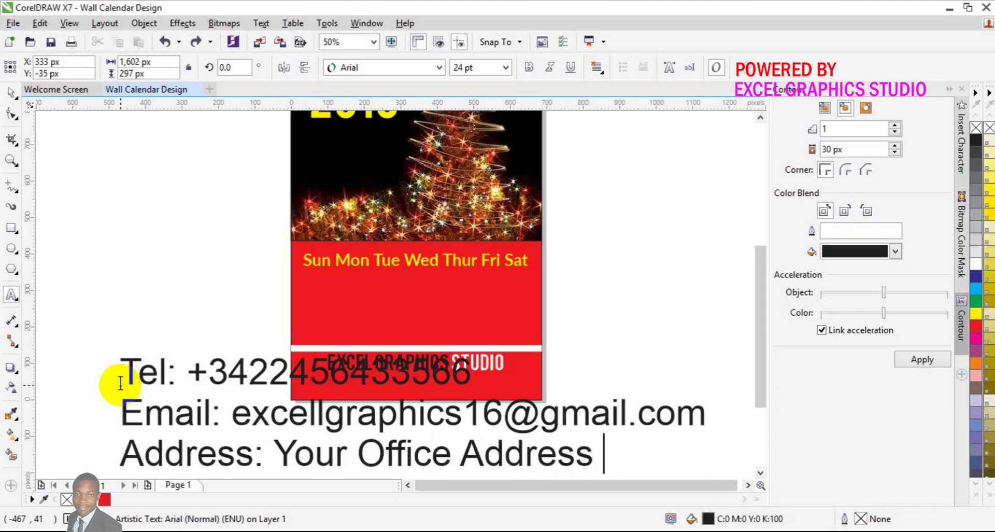
pyautogui.write('Here')
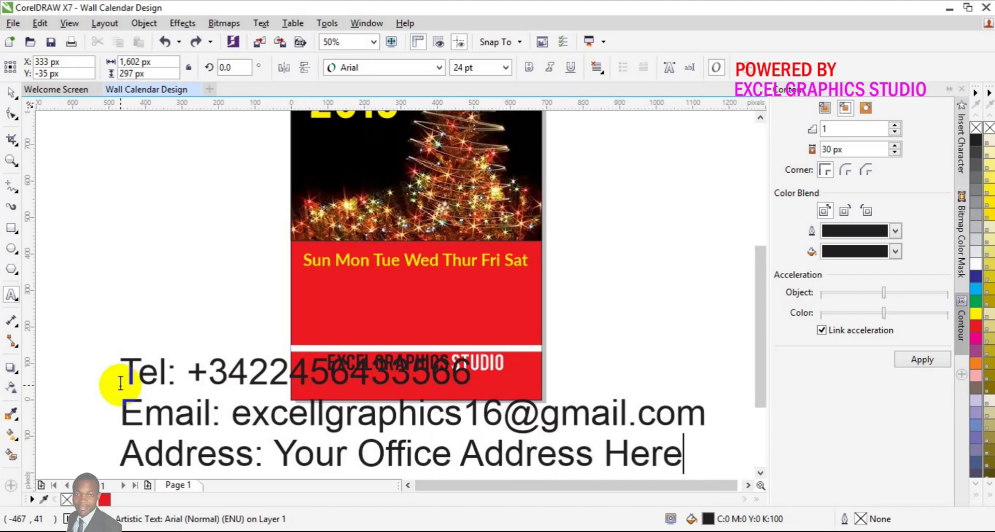
pyautogui.write(',')
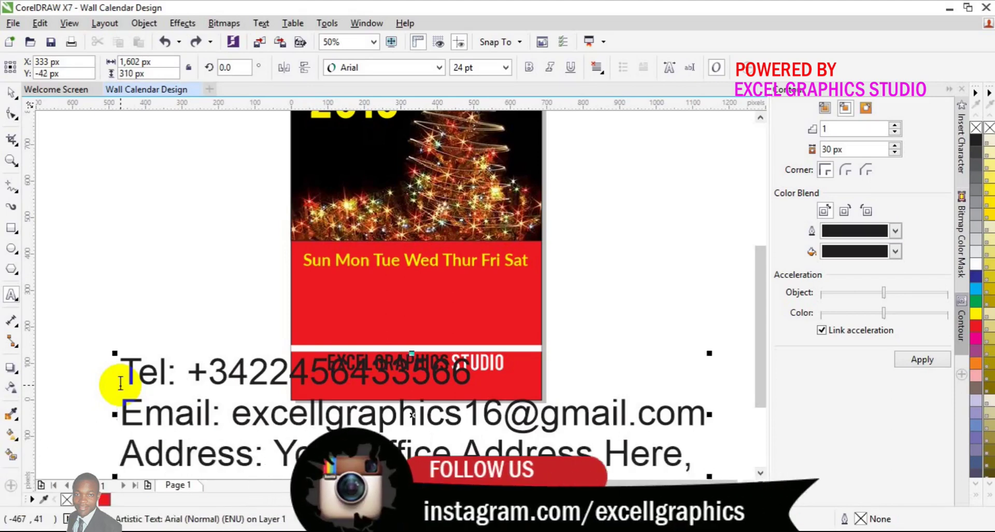
pyautogui.write('City,')
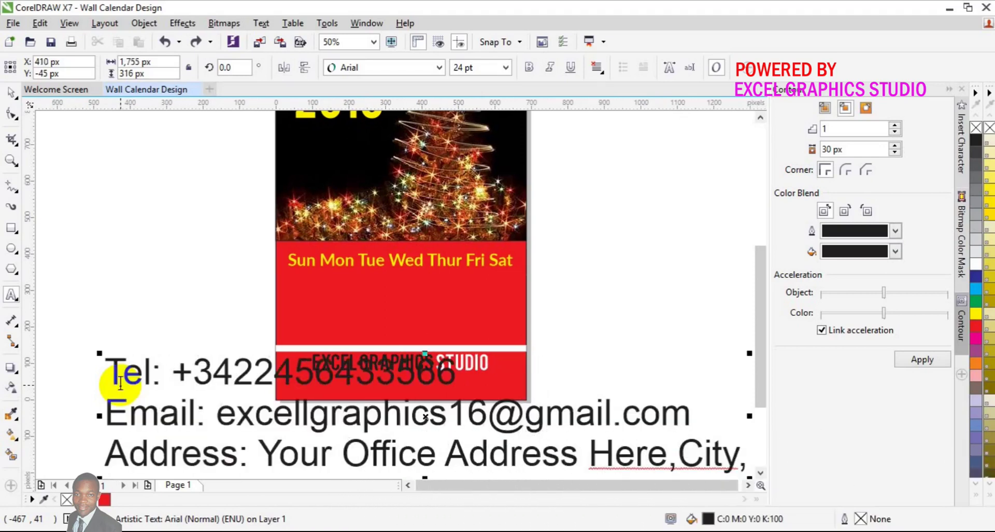
pyautogui.write('124')
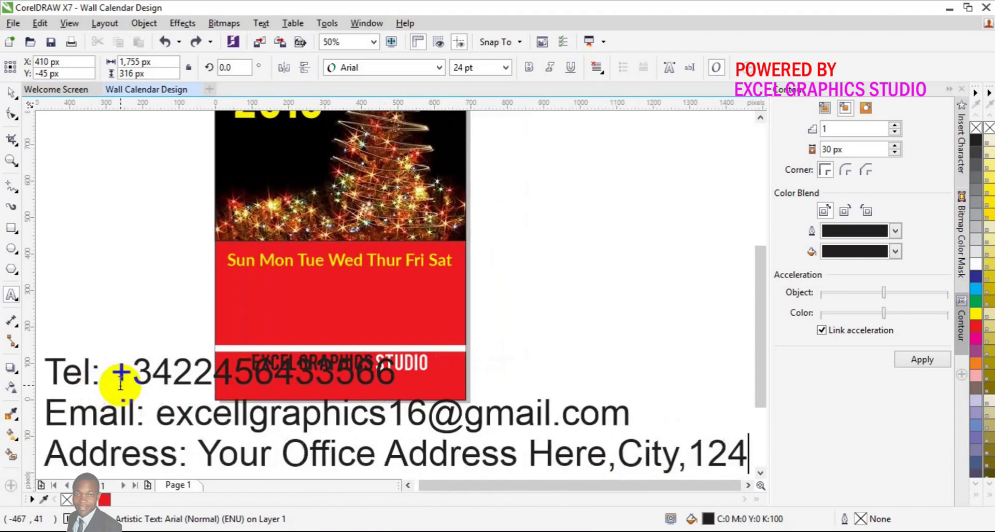
pyautogui.write('01.')
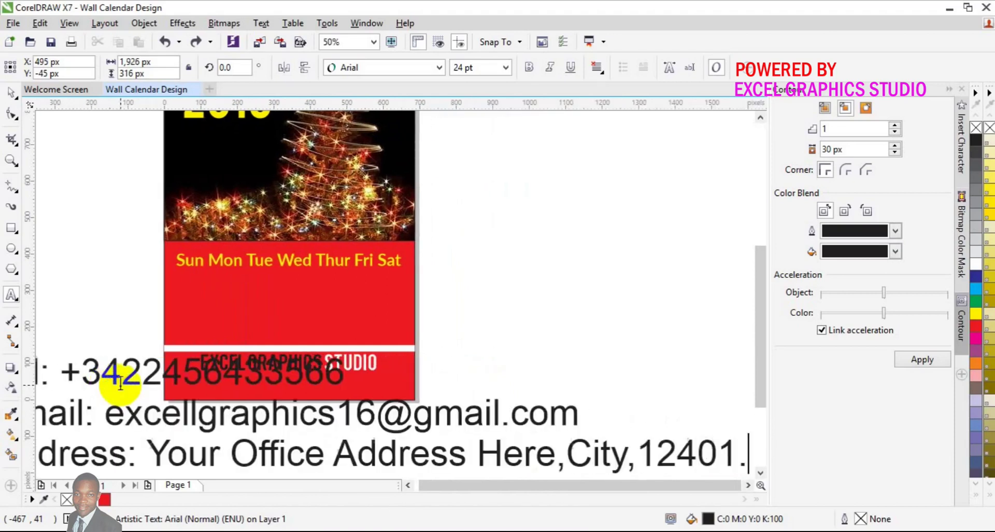
pyautogui.hotkey('ctrl', 'a')
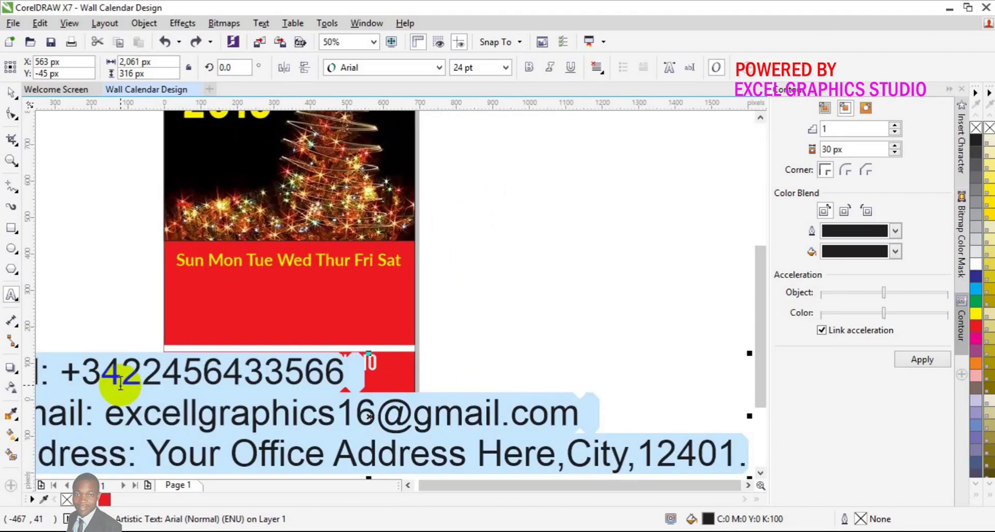
# Step: Centre-align the contact text, move it onto the red bottom band, and set it to 6 pt
pyautogui.click(507, 68)
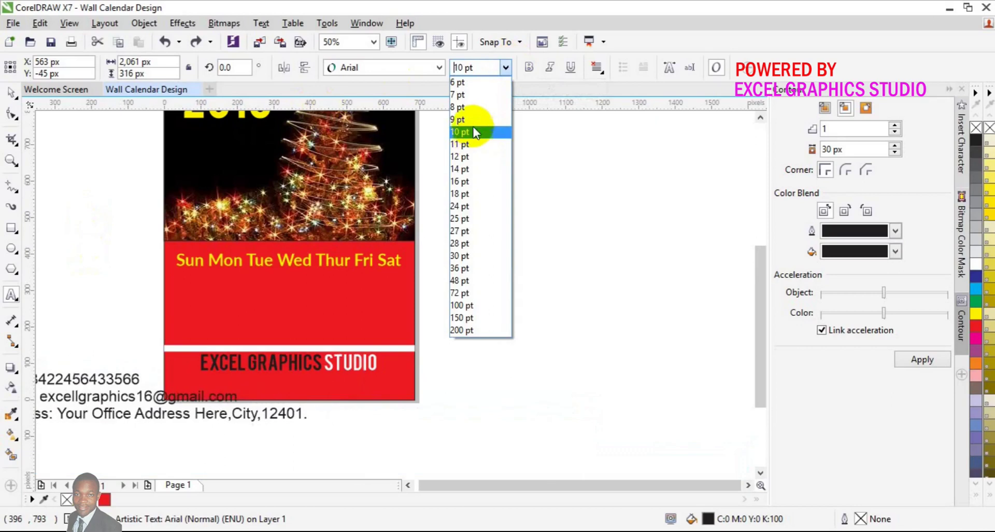
pyautogui.click(465, 96)
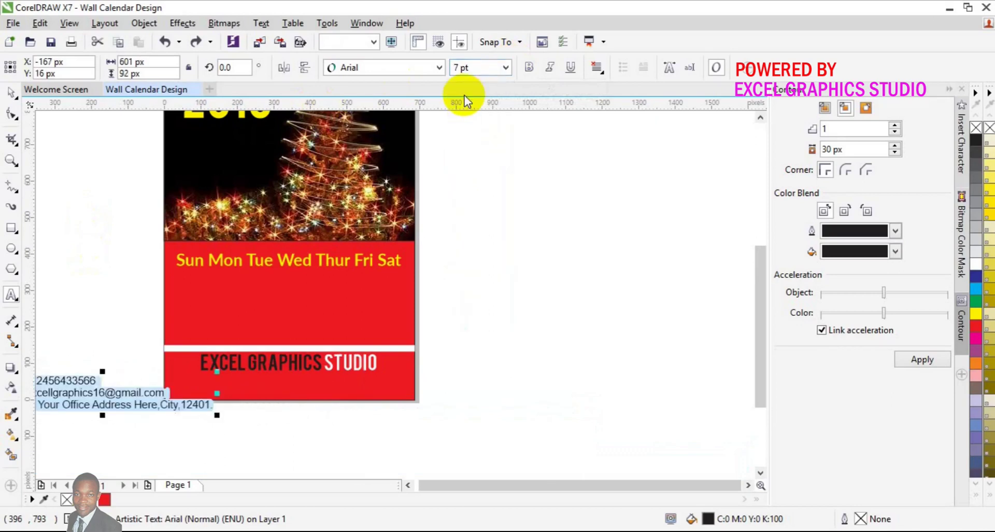
pyautogui.click(604, 75)
pyautogui.click(641, 115)
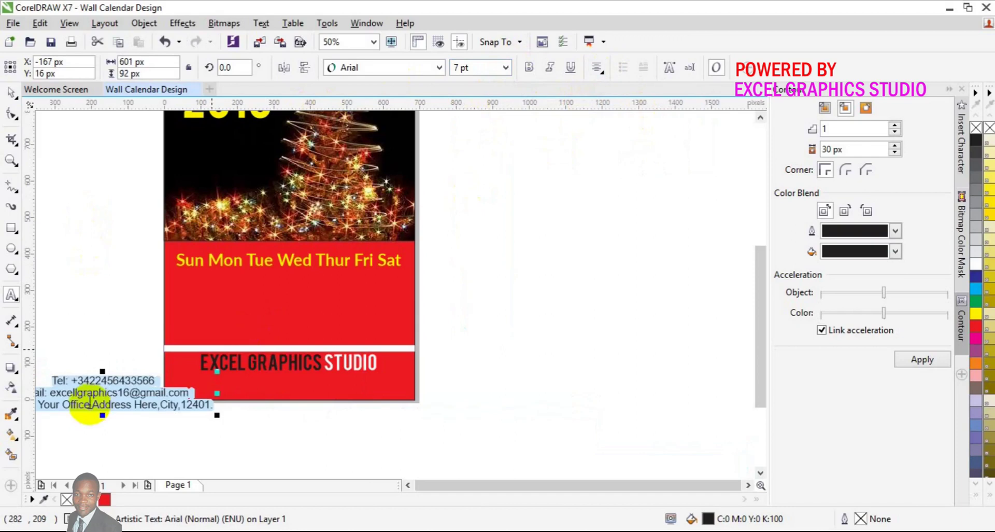
pyautogui.moveTo(102, 392); pyautogui.dragTo(286, 383)
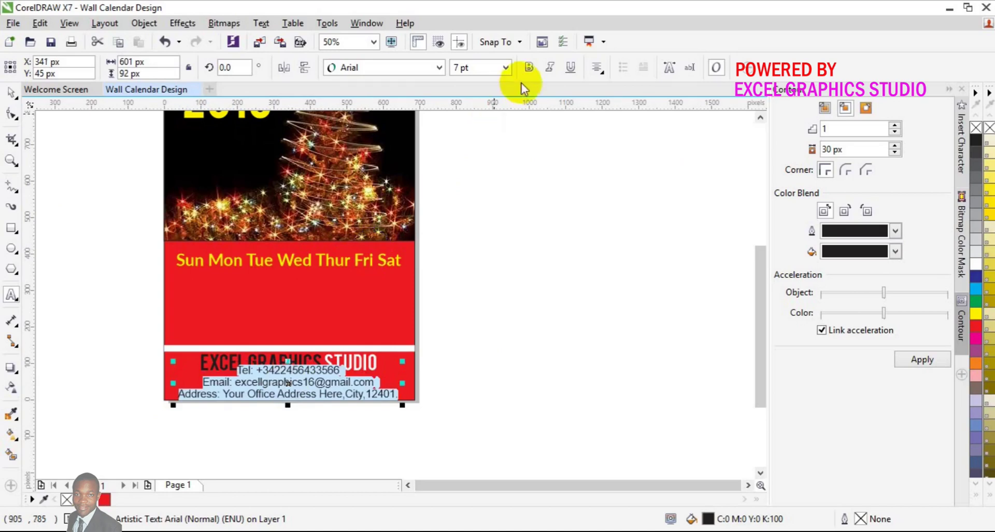
pyautogui.click(509, 70)
pyautogui.click(507, 68)
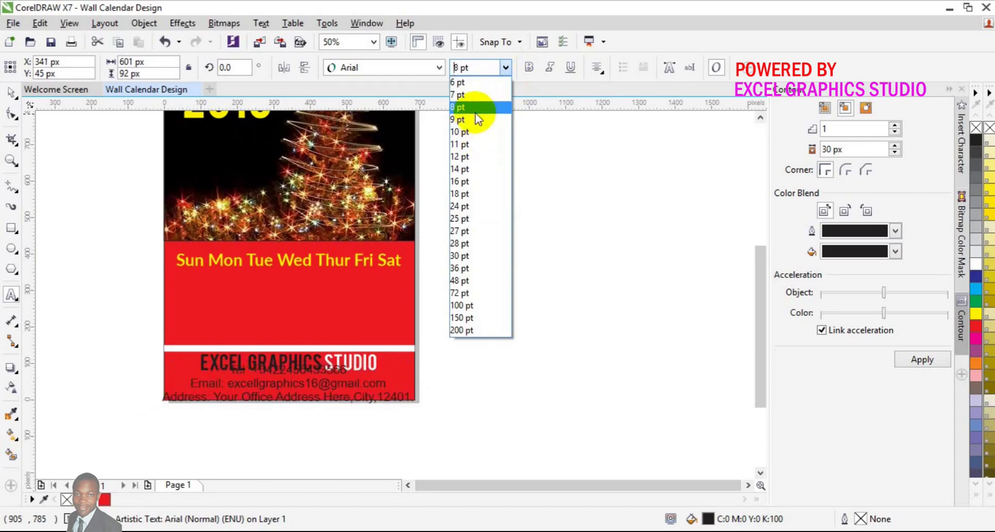
pyautogui.click(474, 85)
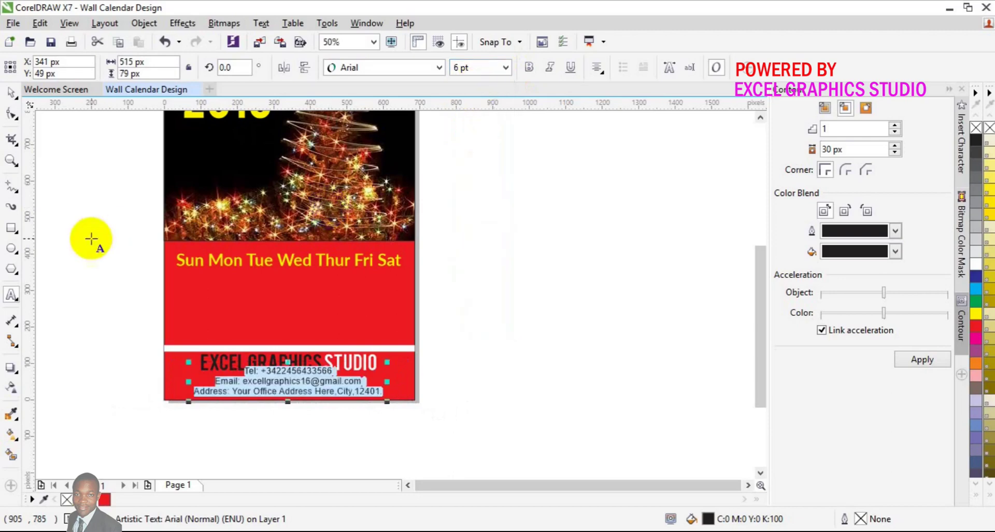
# Step: Nudge the contact block down slightly and reduce its text to 5 pt
pyautogui.click(4, 101)
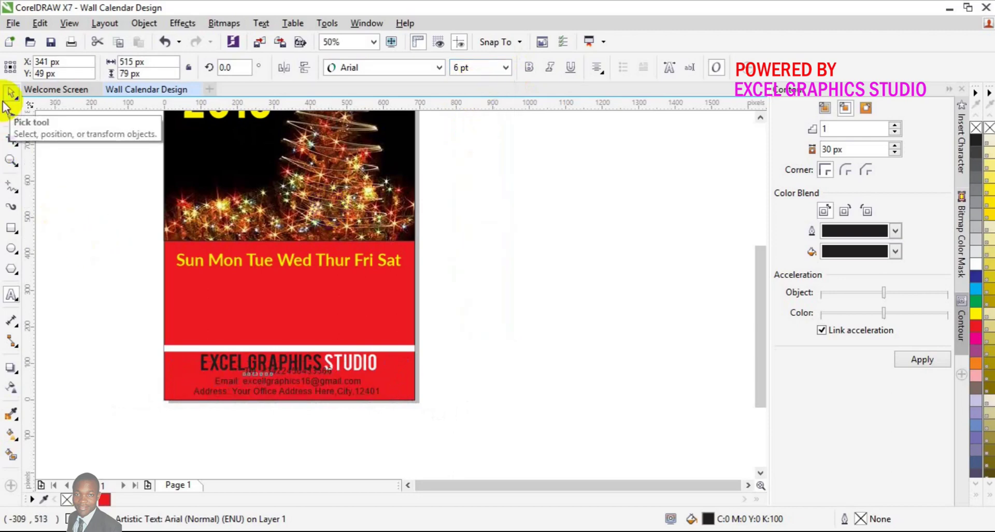
pyautogui.press('Down')
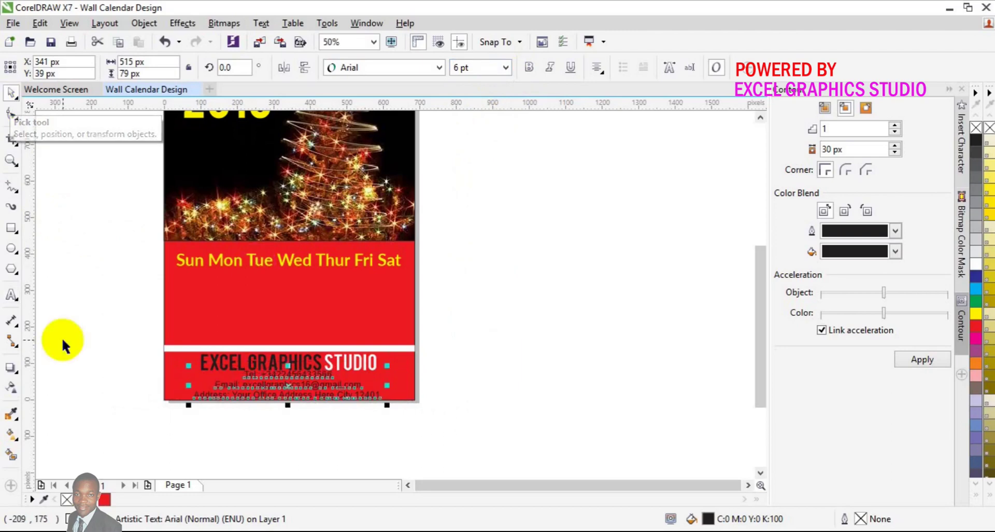
pyautogui.click(11, 297)
pyautogui.click(197, 371)
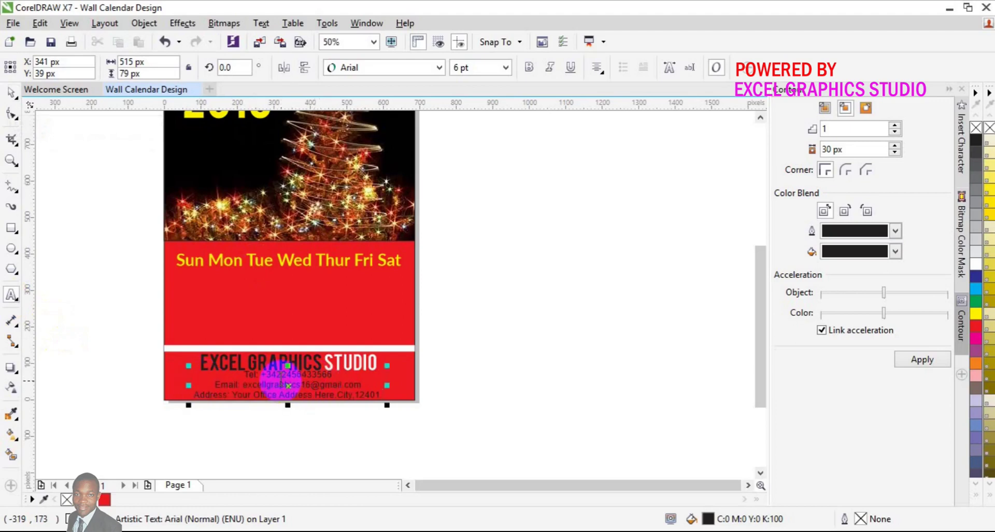
pyautogui.press('Escape')
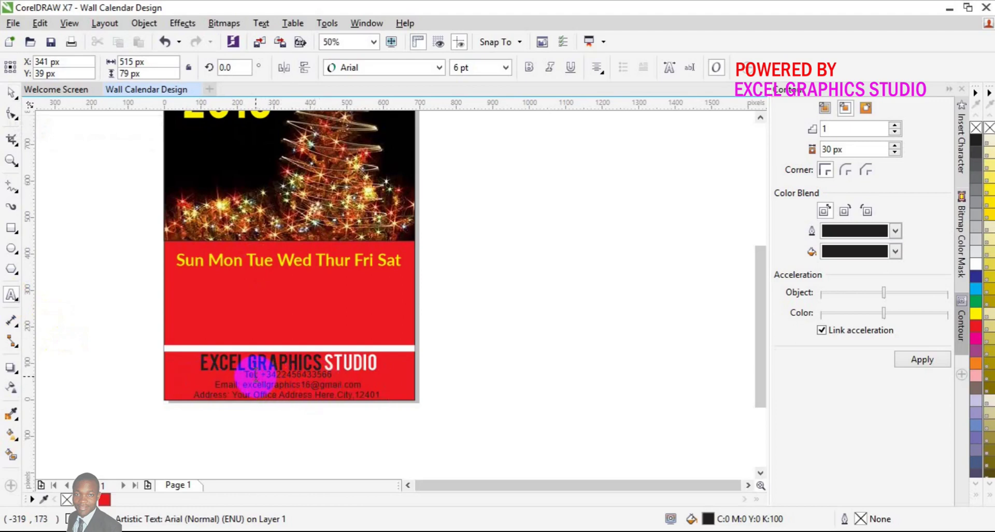
pyautogui.click(255, 374)
pyautogui.hotkey('ctrl', 'a')
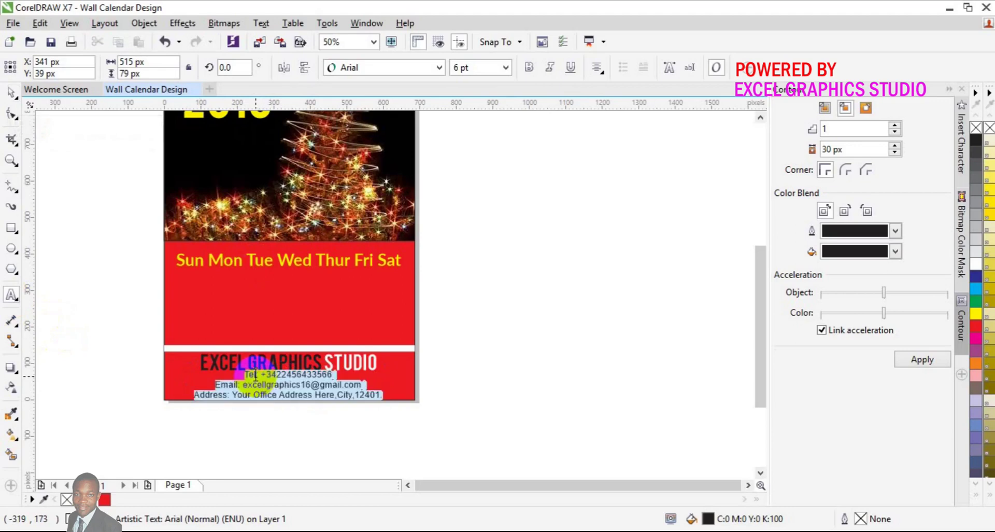
pyautogui.doubleClick(460, 67)
pyautogui.press('BackSpace')
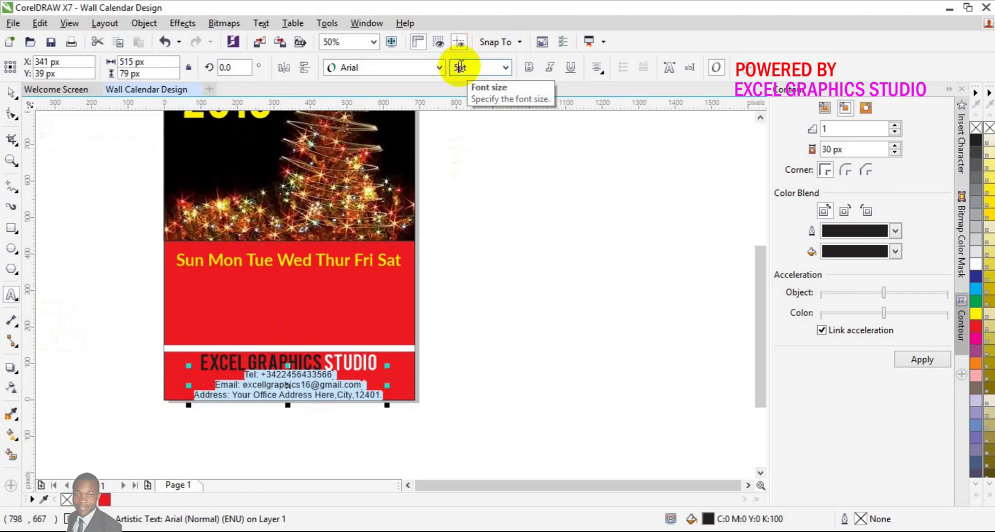
pyautogui.press('Return')
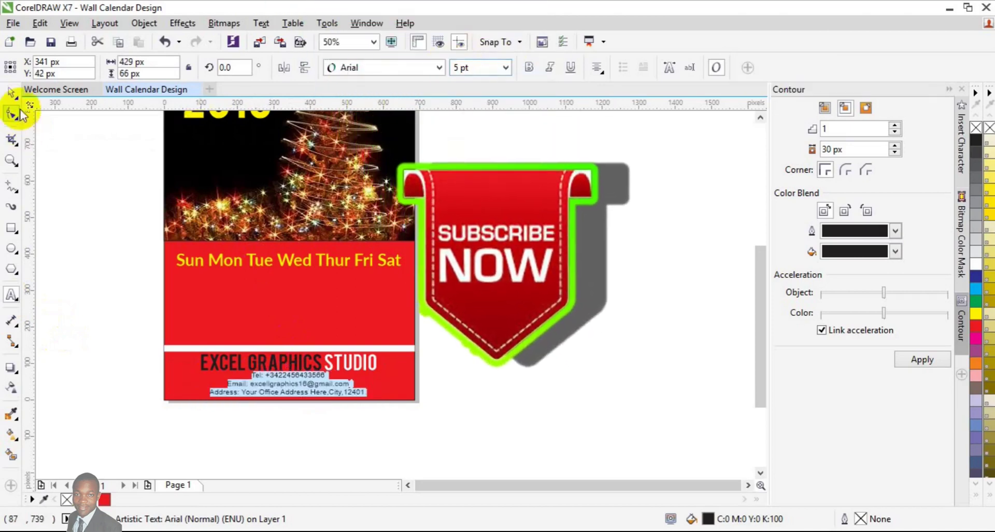
# Step: Colour the contact text white
pyautogui.click(15, 110)
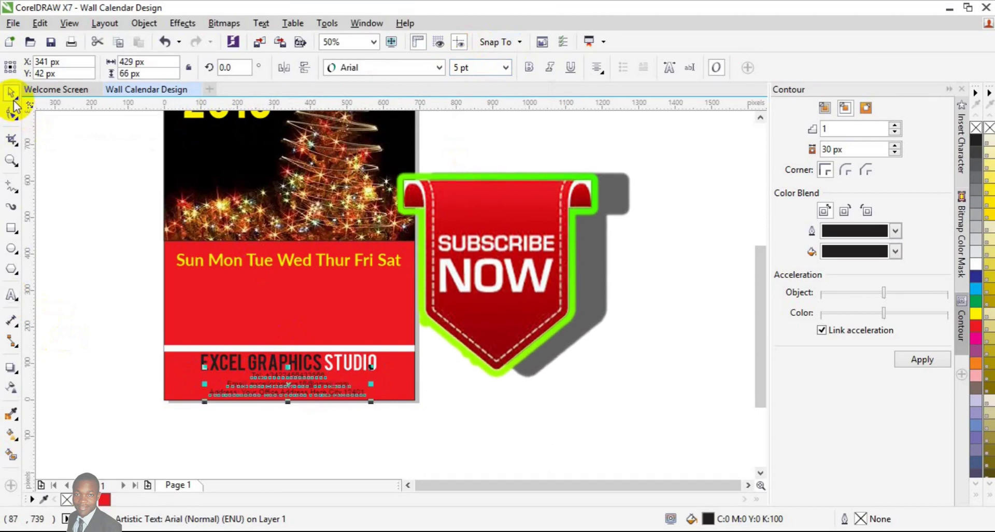
pyautogui.click(12, 98)
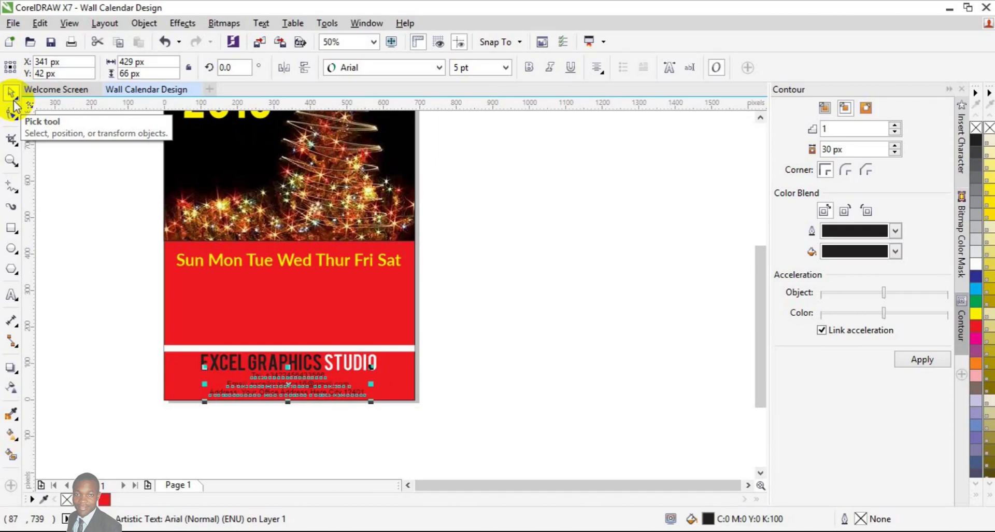
pyautogui.click(103, 498)
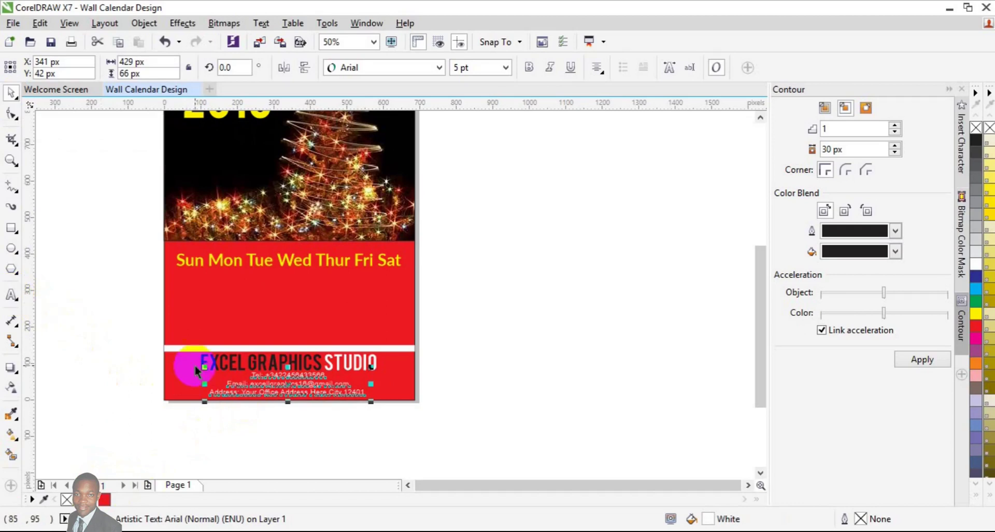
# Step: Apply the Nexa Bold (Bold) font to the contact text
pyautogui.click(438, 68)
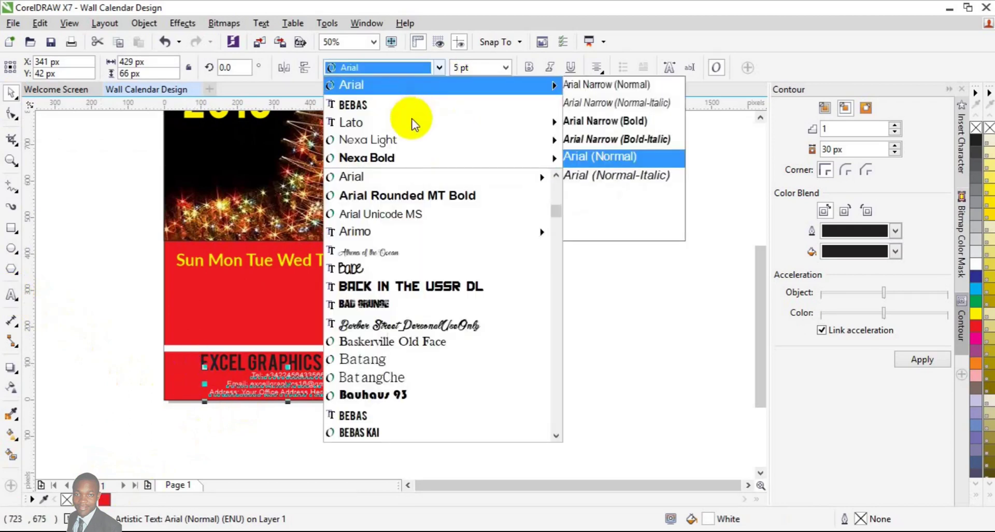
pyautogui.moveTo(404, 155)
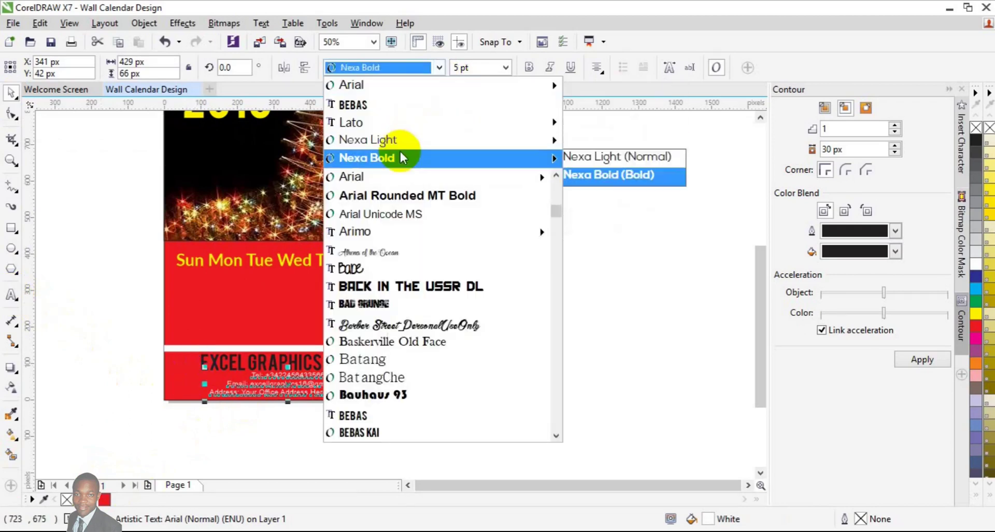
pyautogui.click(584, 175)
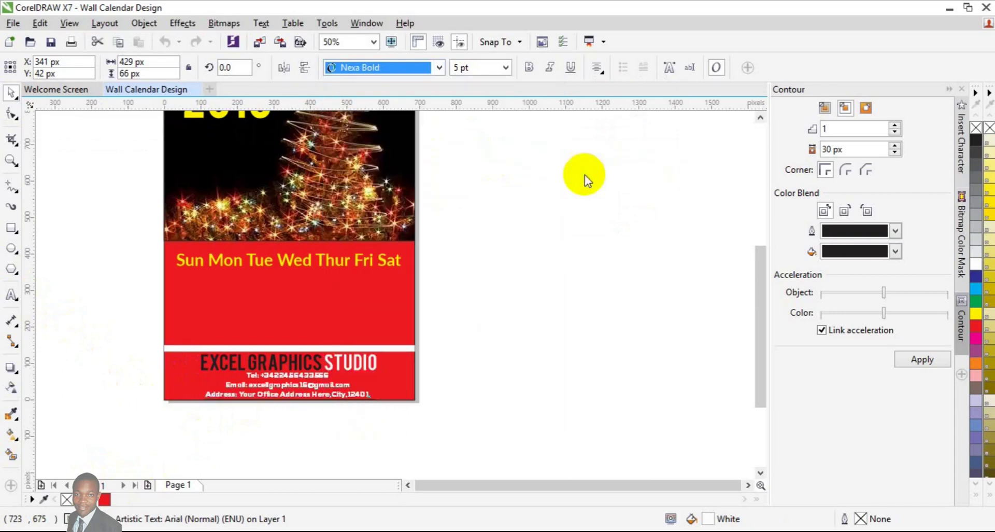
# Step: Select the Tel: label inside the contact text
pyautogui.click(12, 296)
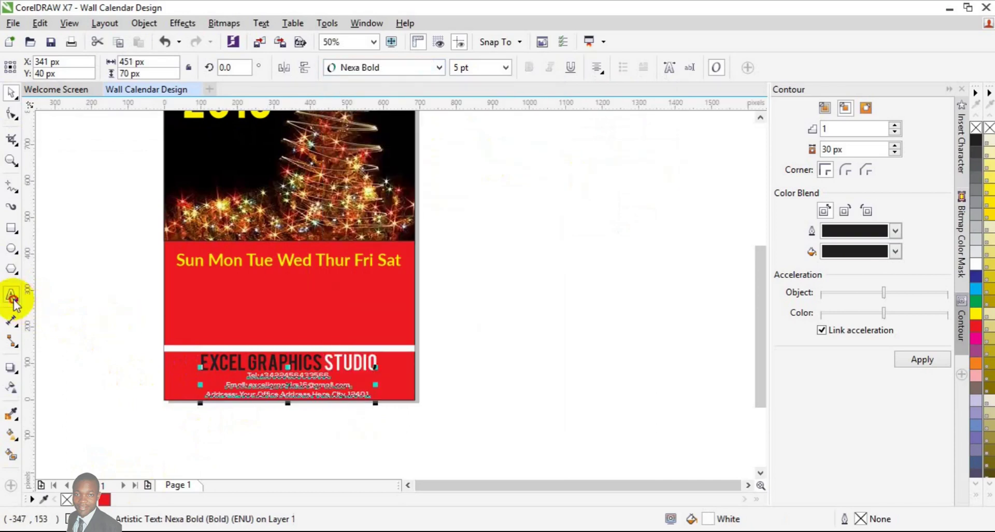
pyautogui.click(263, 380)
pyautogui.click(262, 381)
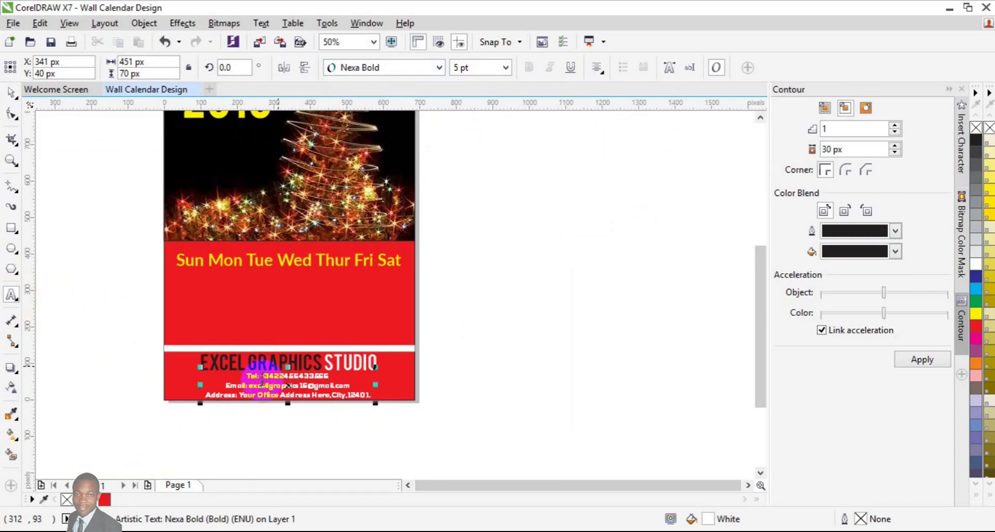
pyautogui.click(261, 379)
pyautogui.hotkey('shift', 'Left')
pyautogui.hotkey('shift', 'Left')
pyautogui.hotkey('shift', 'Left')
pyautogui.hotkey('shift', 'Left')
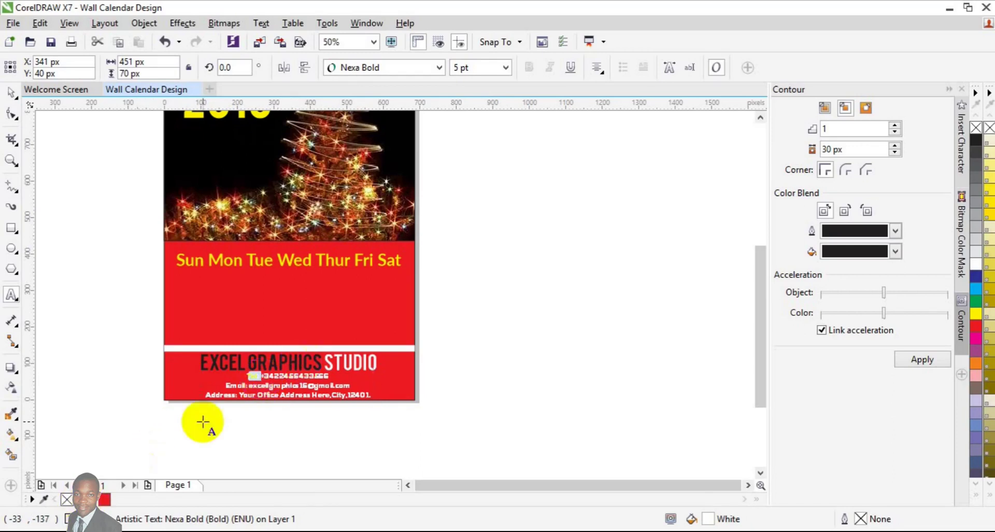
# Step: Colour the Email: and Address: labels yellow, then deselect the contact text
pyautogui.click(250, 385)
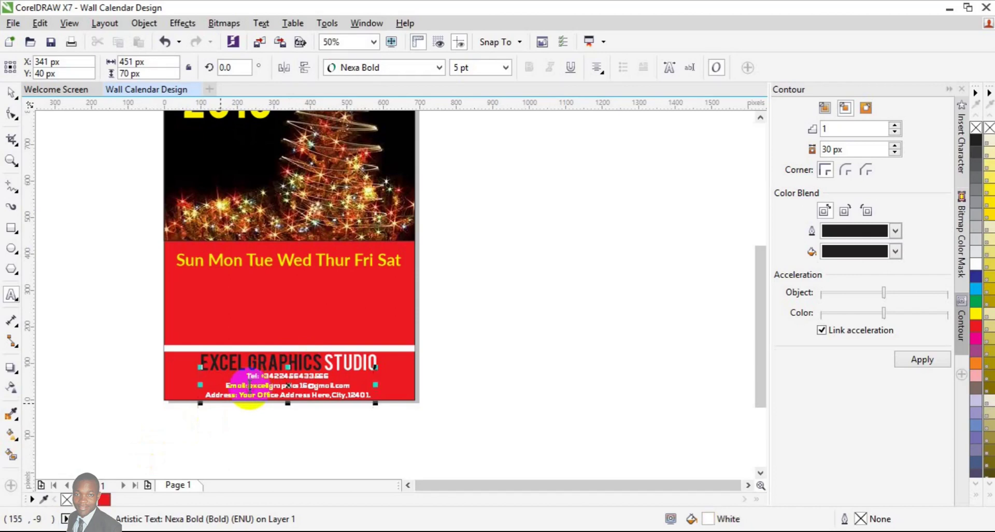
pyautogui.hotkey('shift', 'Left')
pyautogui.hotkey('shift', 'Left')
pyautogui.hotkey('shift', 'Left')
pyautogui.hotkey('shift', 'Left')
pyautogui.hotkey('shift', 'Left')
pyautogui.hotkey('shift', 'Left')
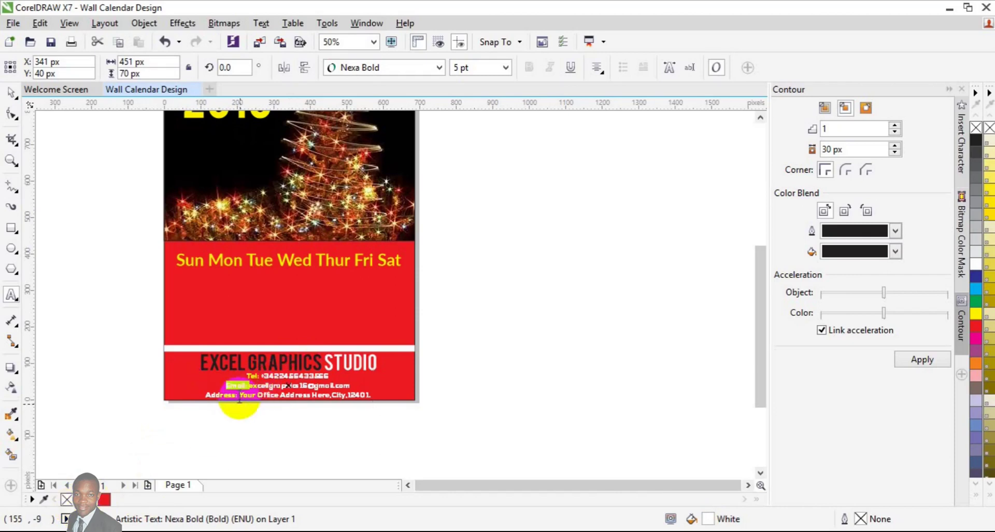
pyautogui.click(238, 396)
pyautogui.hotkey('shift', 'Left')
pyautogui.hotkey('shift', 'Left')
pyautogui.hotkey('shift', 'Left')
pyautogui.hotkey('shift', 'Left')
pyautogui.hotkey('shift', 'Left')
pyautogui.hotkey('shift', 'Left')
pyautogui.hotkey('shift', 'Left')
pyautogui.hotkey('shift', 'Left')
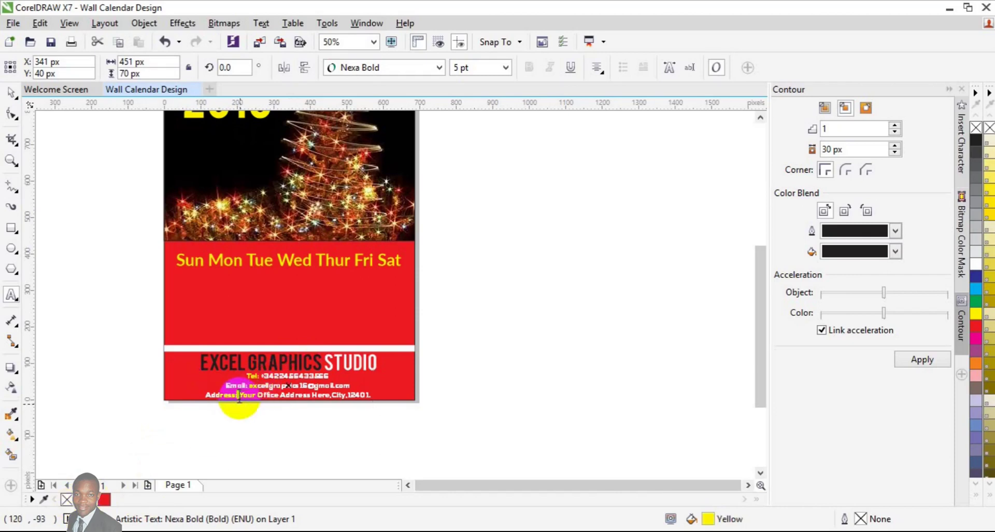
pyautogui.click(117, 499)
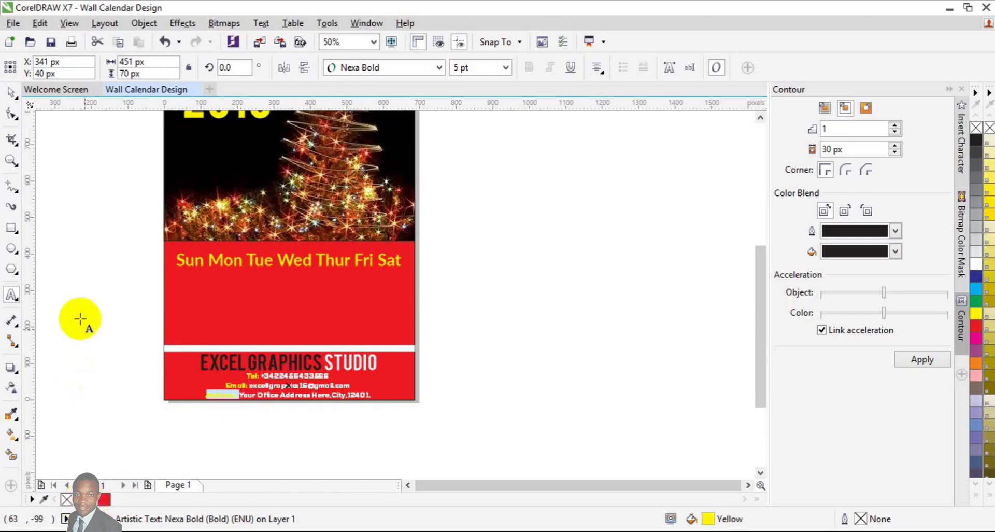
pyautogui.click(11, 92)
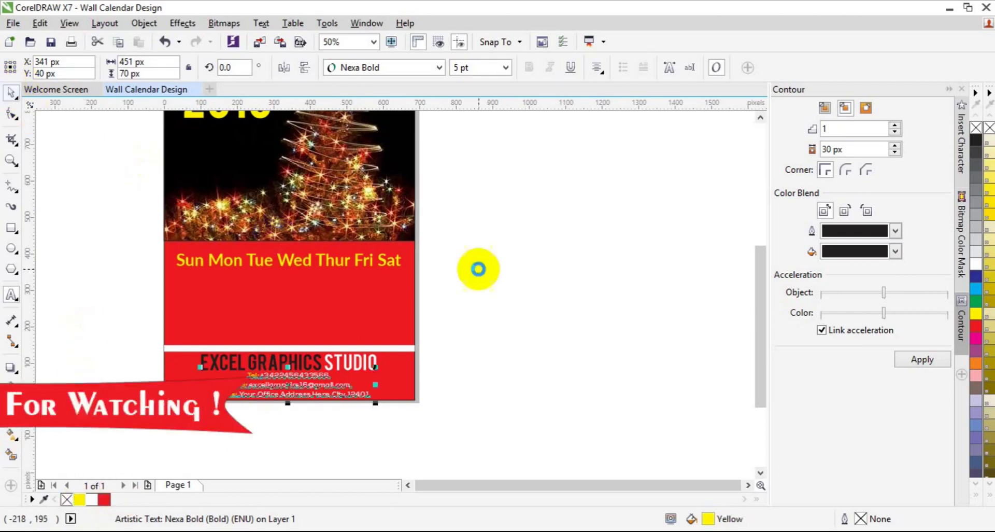
pyautogui.click(478, 267)
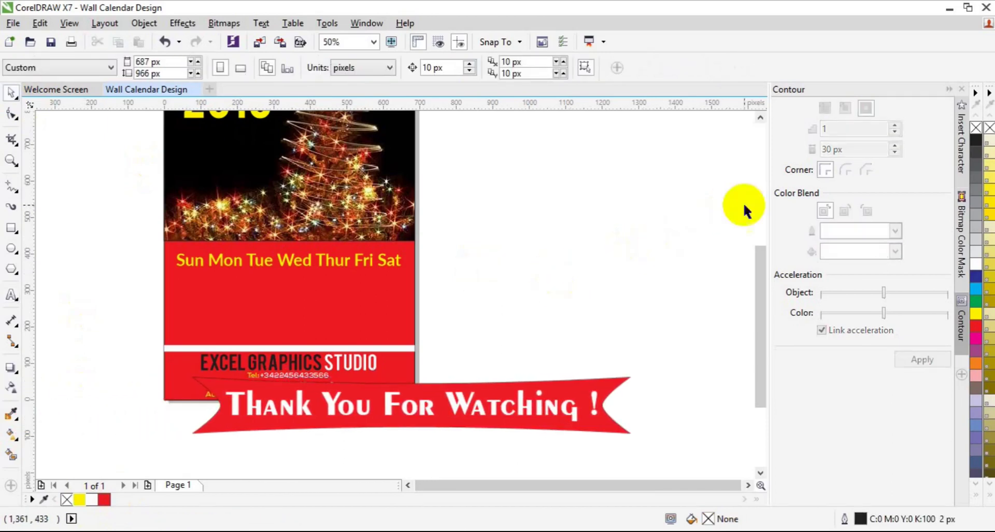
# Step: Nudge the yellow 2018 text 10 px lower beneath the white DEC title
pyautogui.click(760, 116)
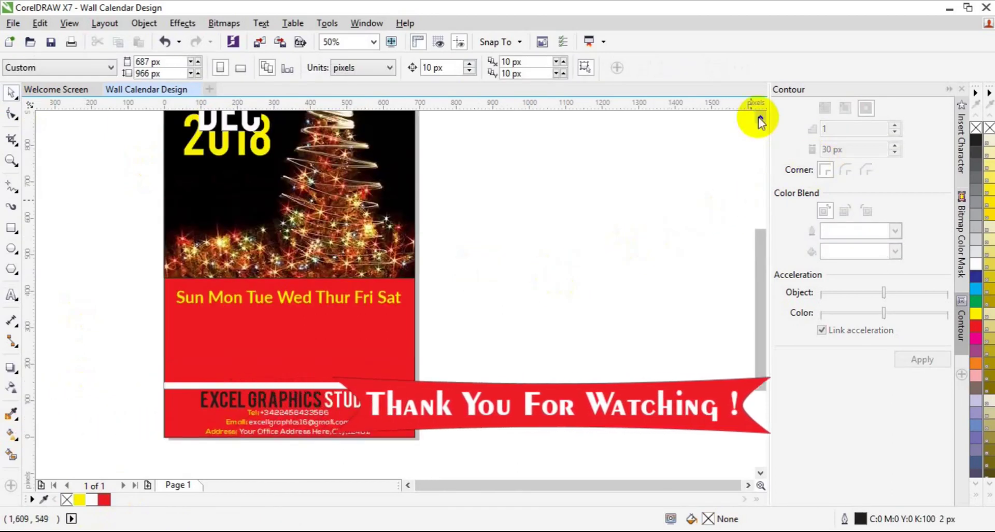
pyautogui.click(760, 116)
pyautogui.click(760, 116)
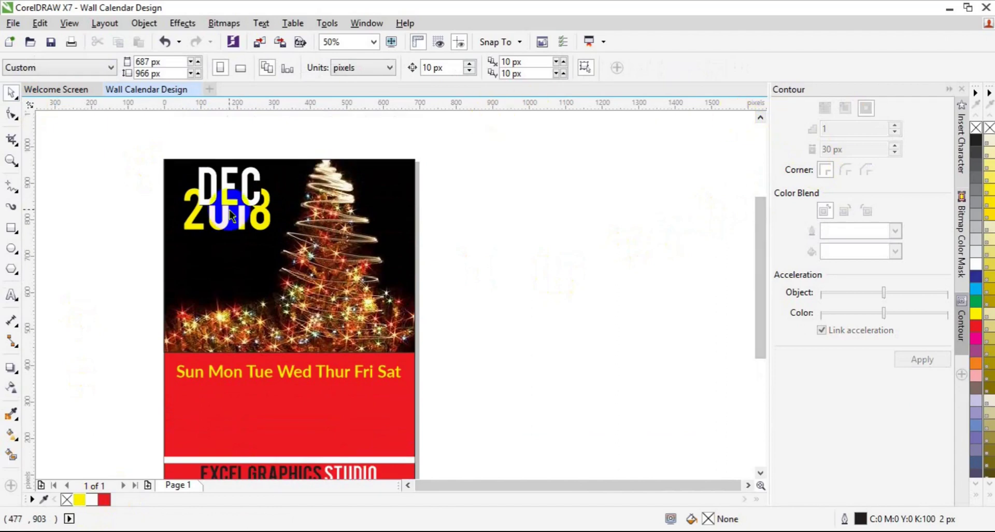
pyautogui.click(221, 230)
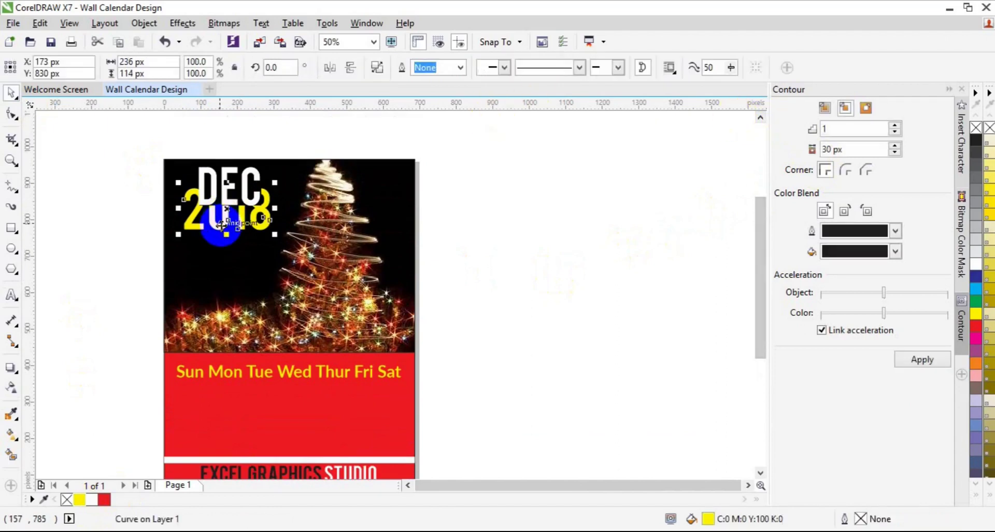
pyautogui.press('Down')
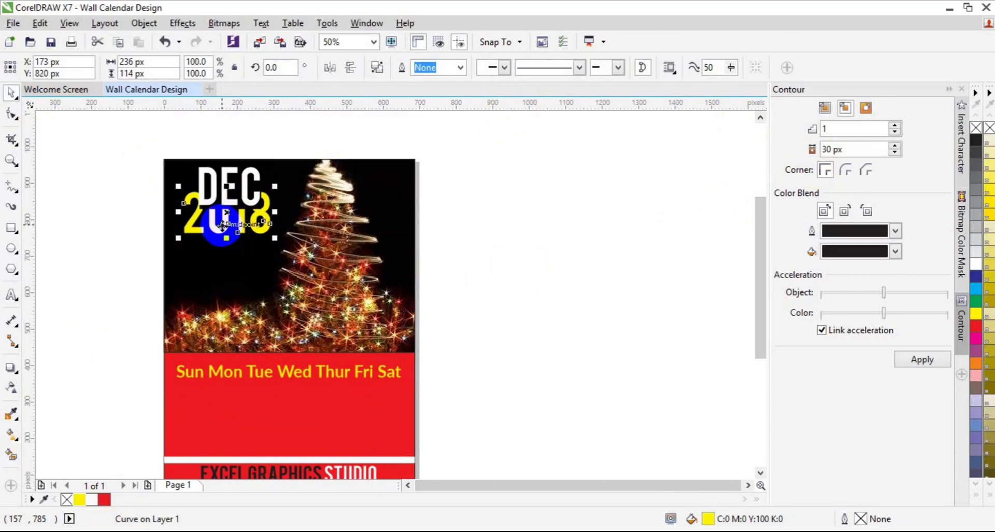
pyautogui.click(493, 233)
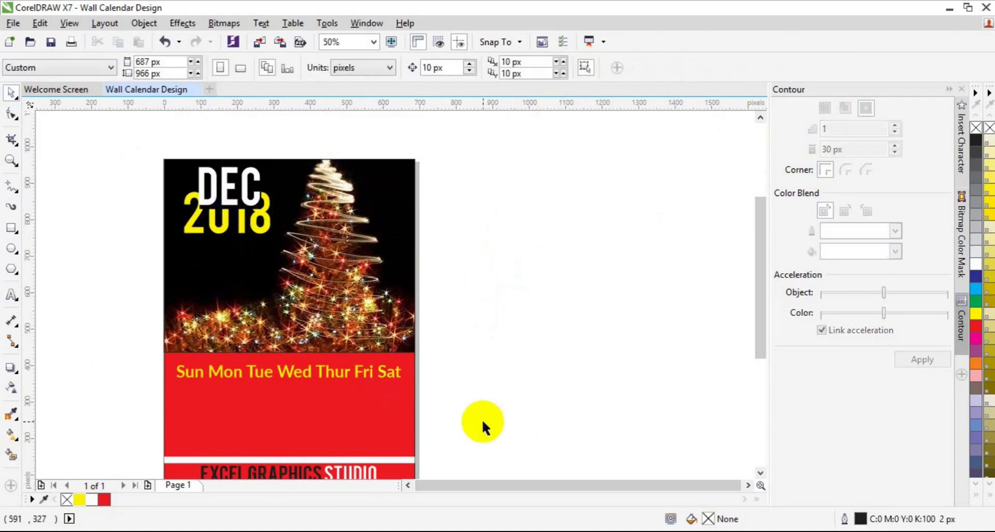